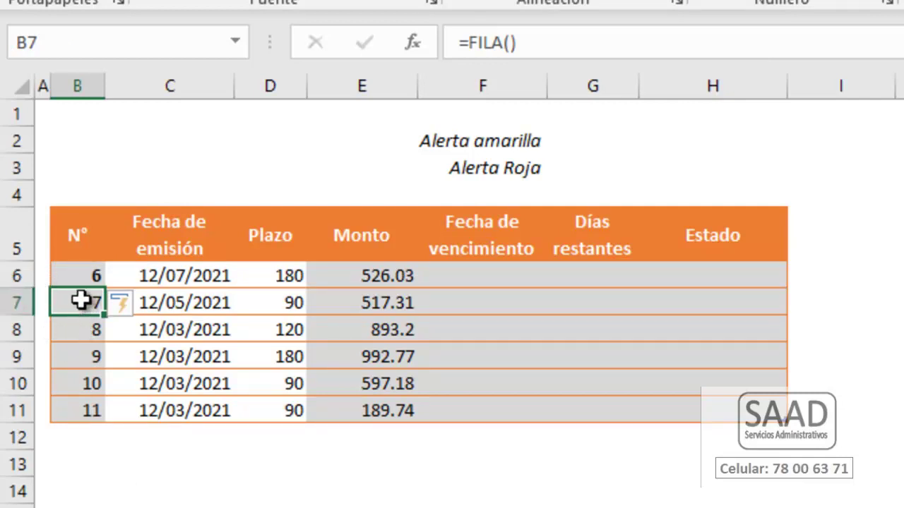
- Change the N° formula in B6 to =FILA()-5 and fill it down through B11
double_click(80, 276)
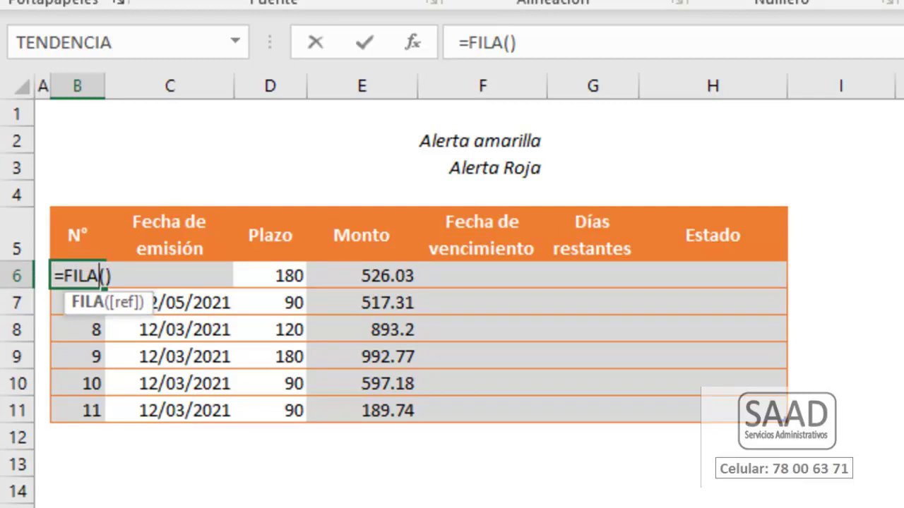
left_click(111, 276)
type("-5")
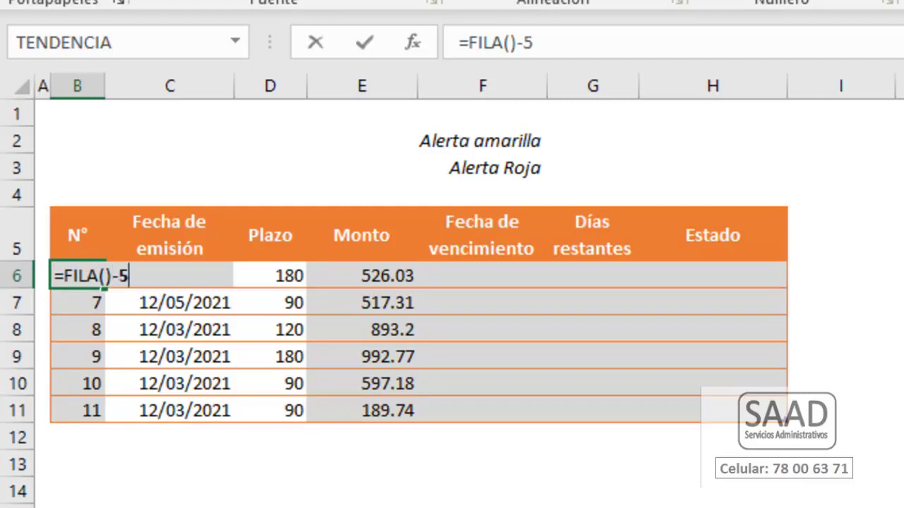
key("Return")
left_click(77, 275)
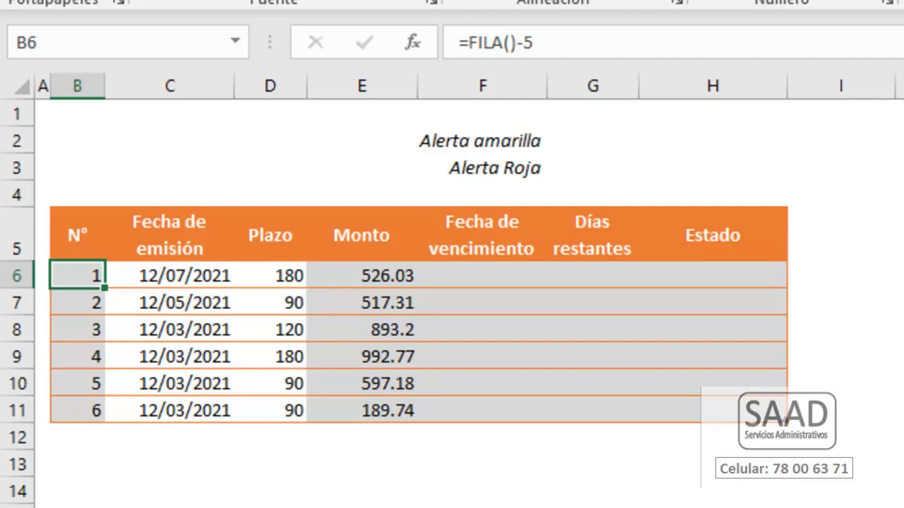
double_click(104, 287)
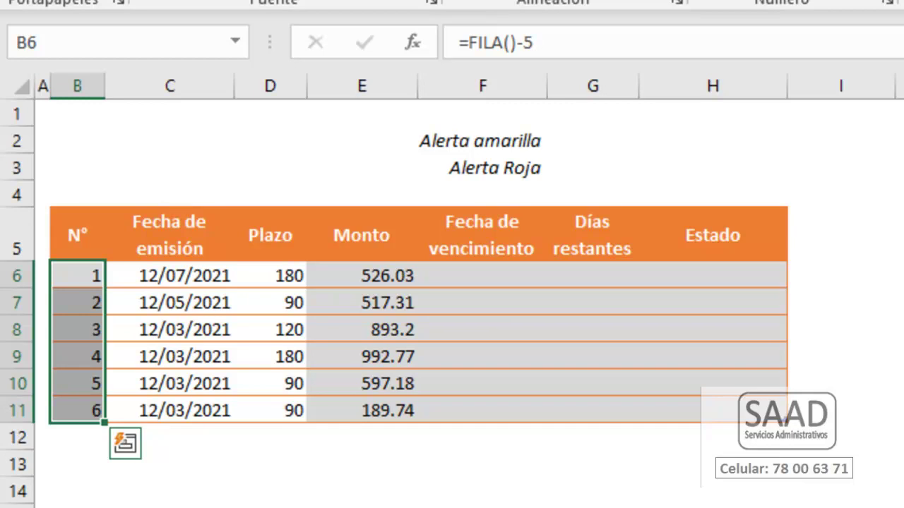
- Apply the custom number format 000 to the N° values in B6:B11
key("ctrl+1")
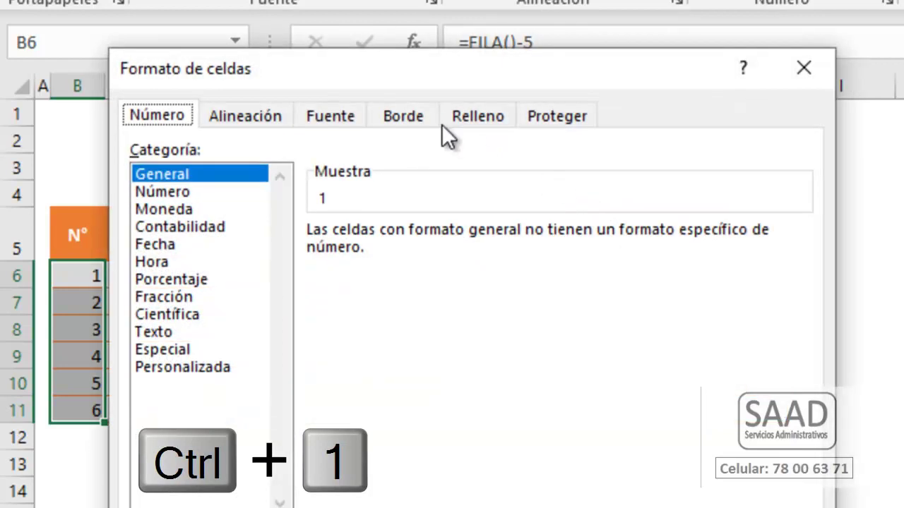
left_click_drag(316, 69, 369, 30)
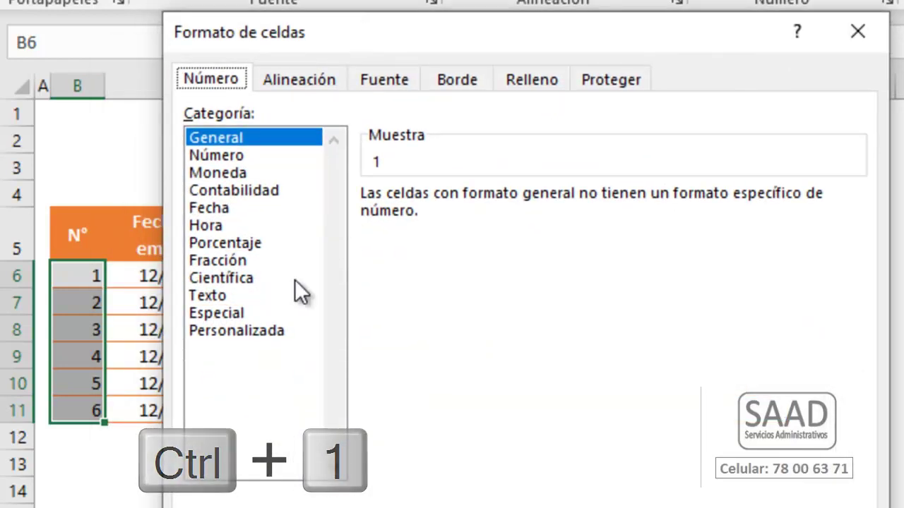
left_click(247, 330)
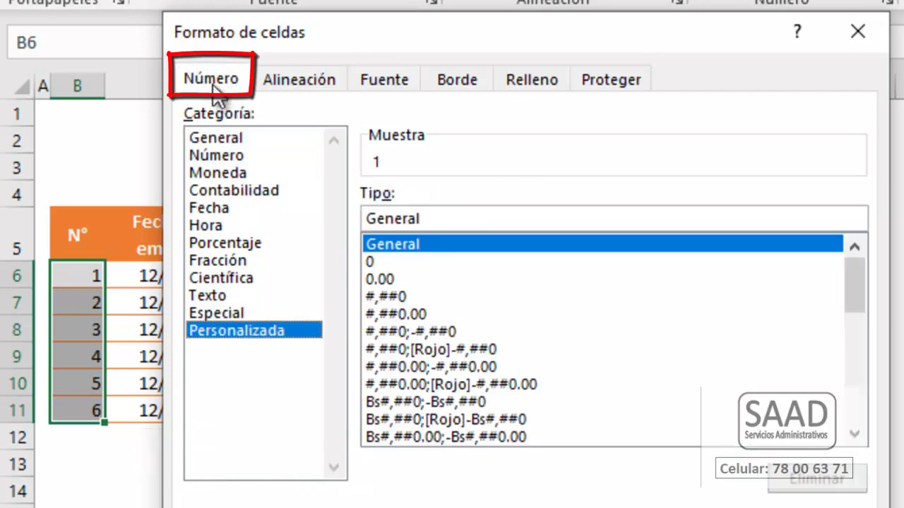
left_click(235, 79)
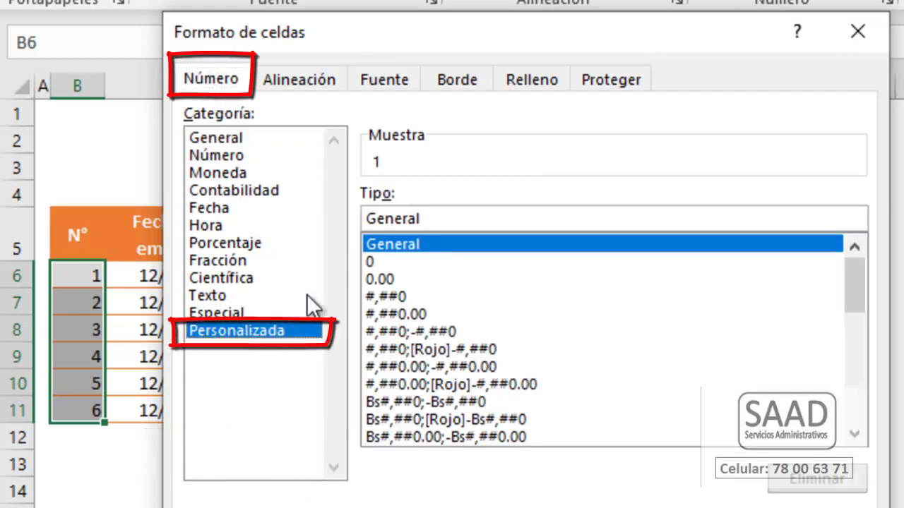
left_click_drag(438, 214, 358, 216)
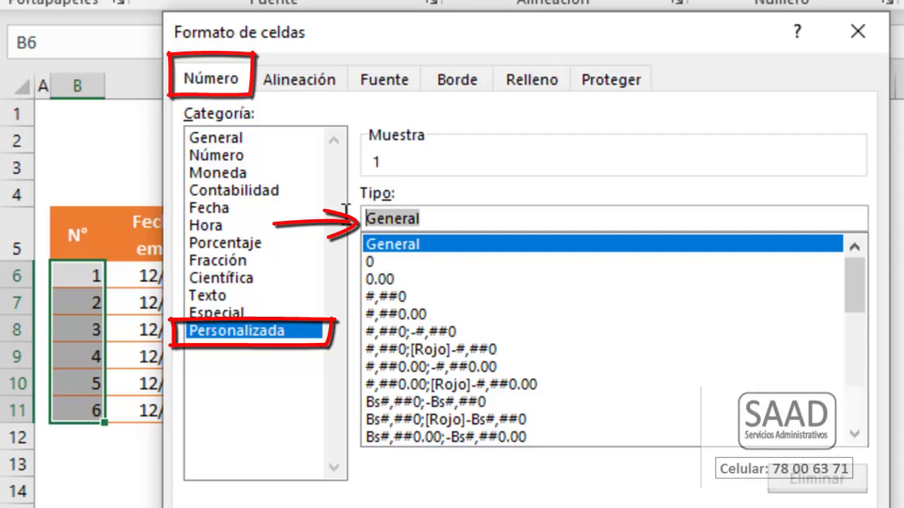
key("Delete")
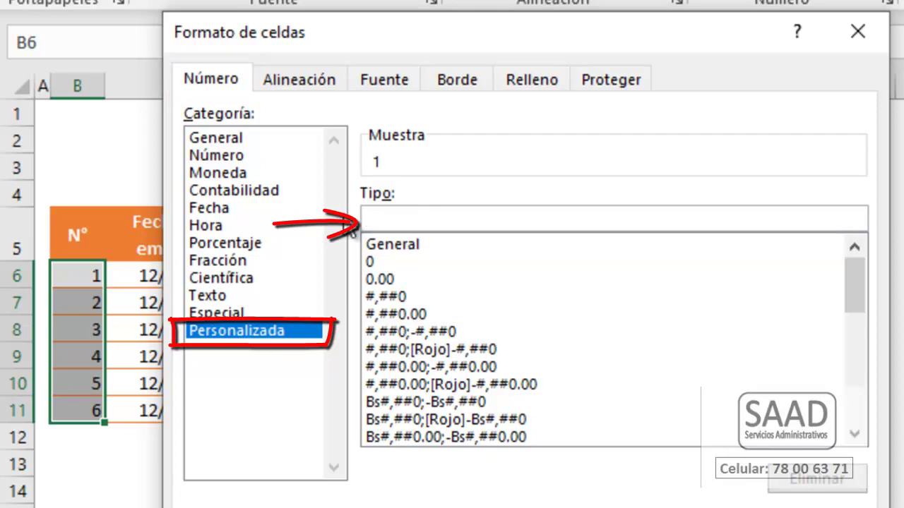
type("000")
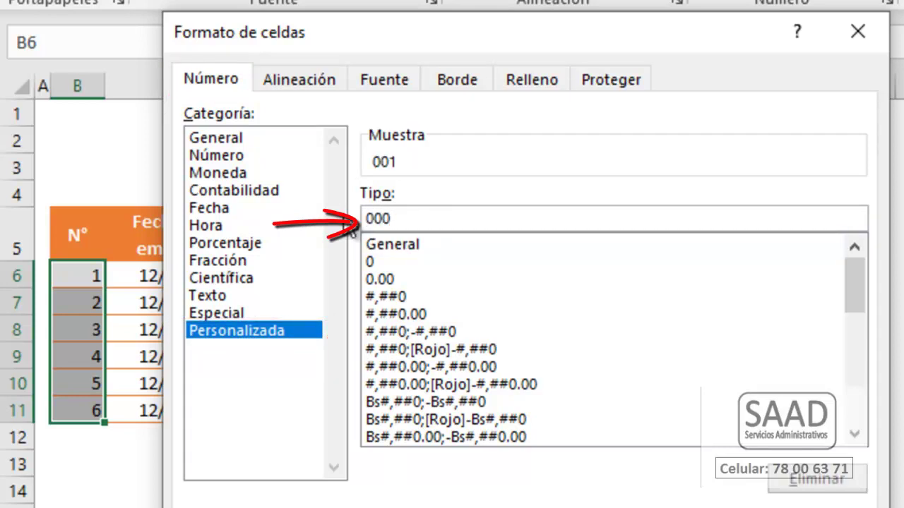
key("Return")
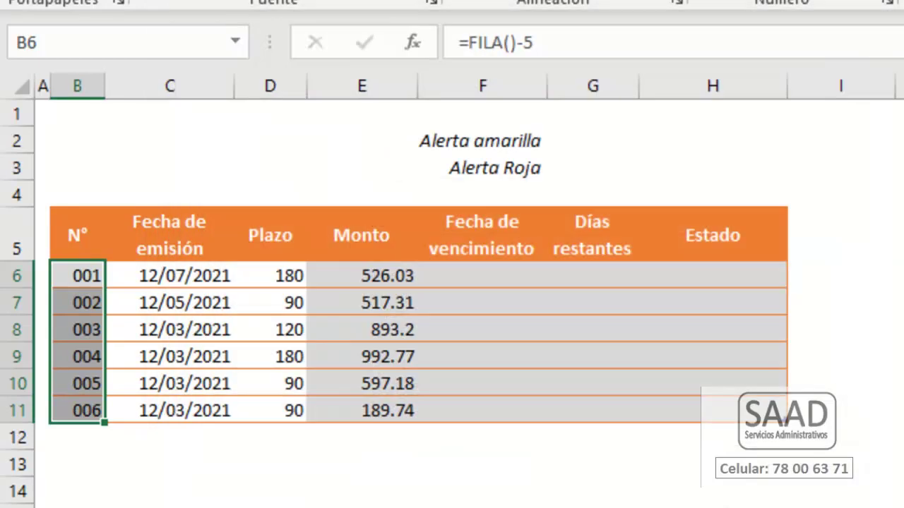
left_click(101, 483)
right_click(103, 482)
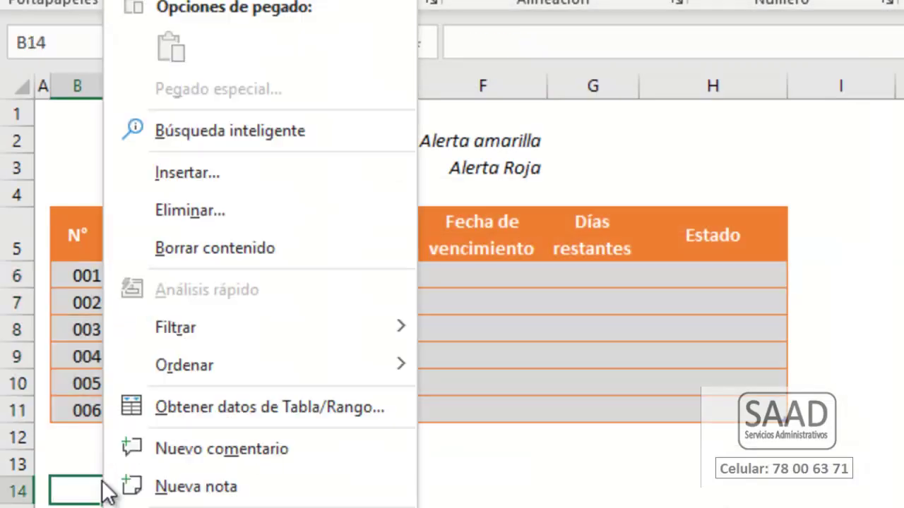
key("Escape")
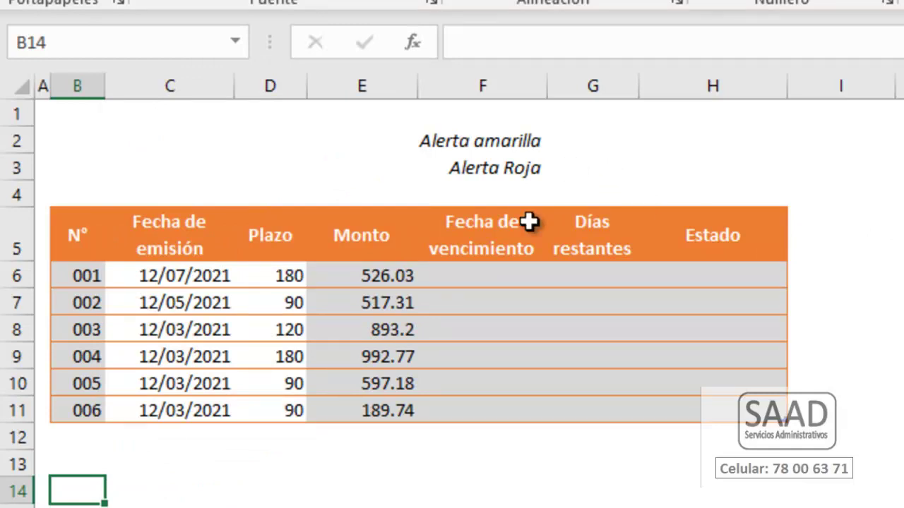
- Calculate the Fecha de vencimiento in F6 with the formula =C6+D6, adding the term to the issue date
left_click(459, 279)
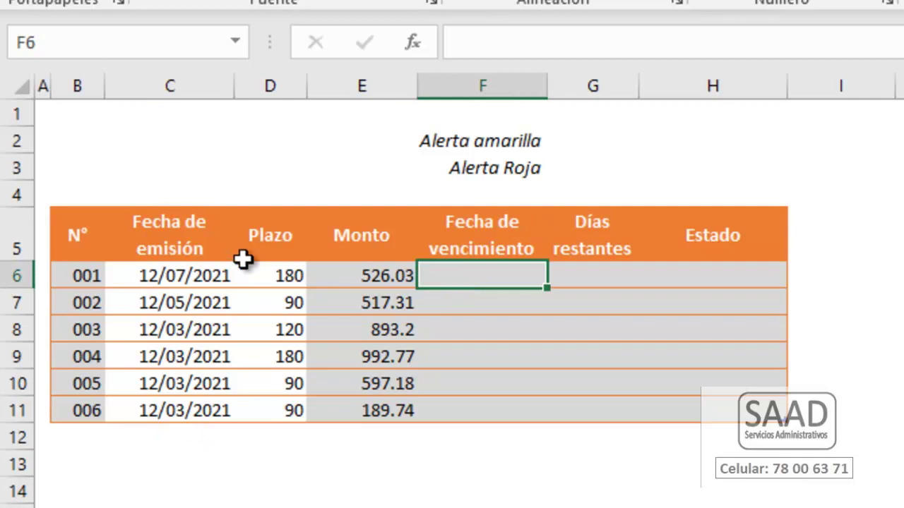
left_click(186, 277)
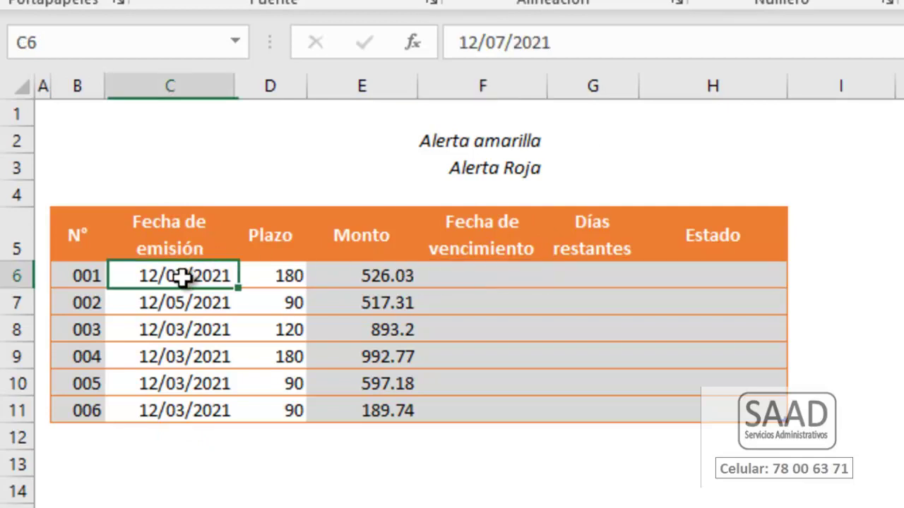
left_click(275, 276)
left_click(466, 275)
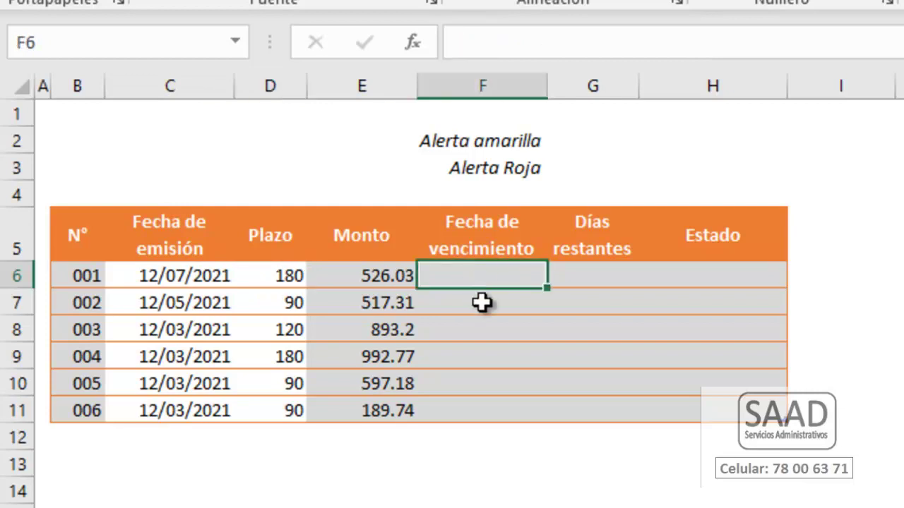
type("=")
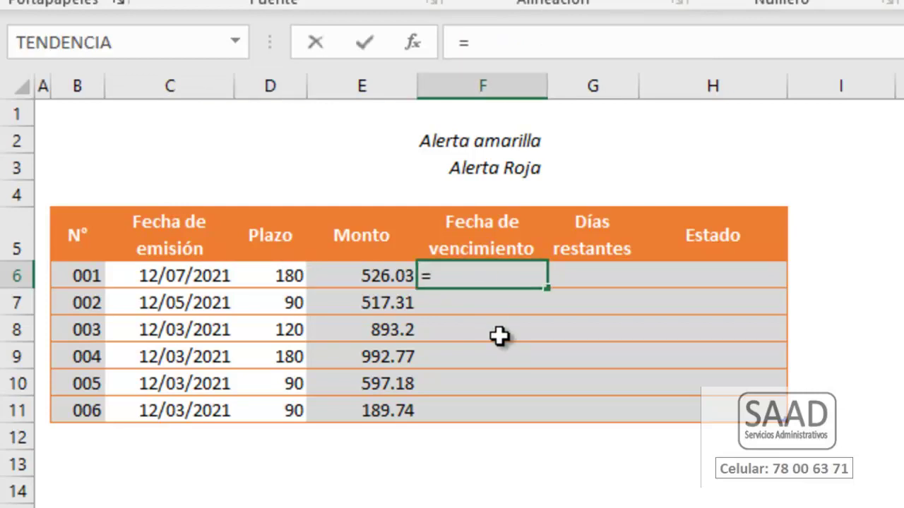
key("Left")
key("Left")
key("Left")
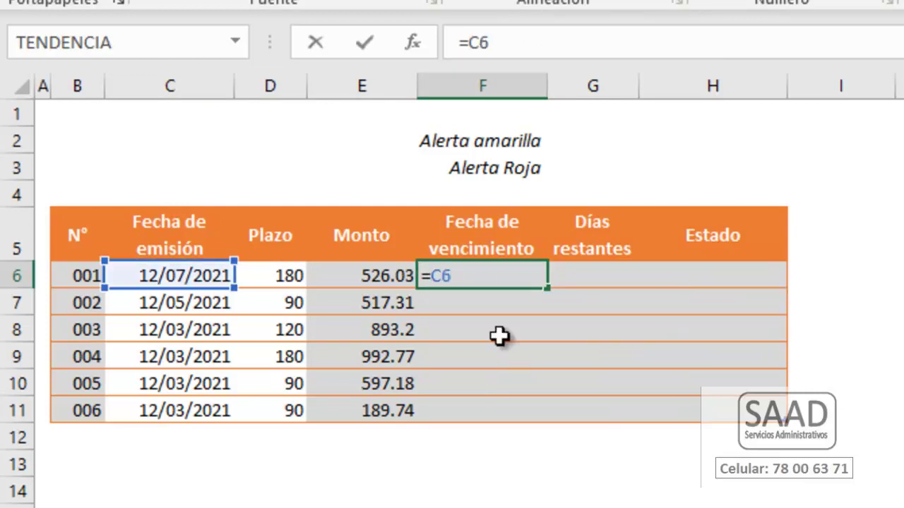
type("+D6")
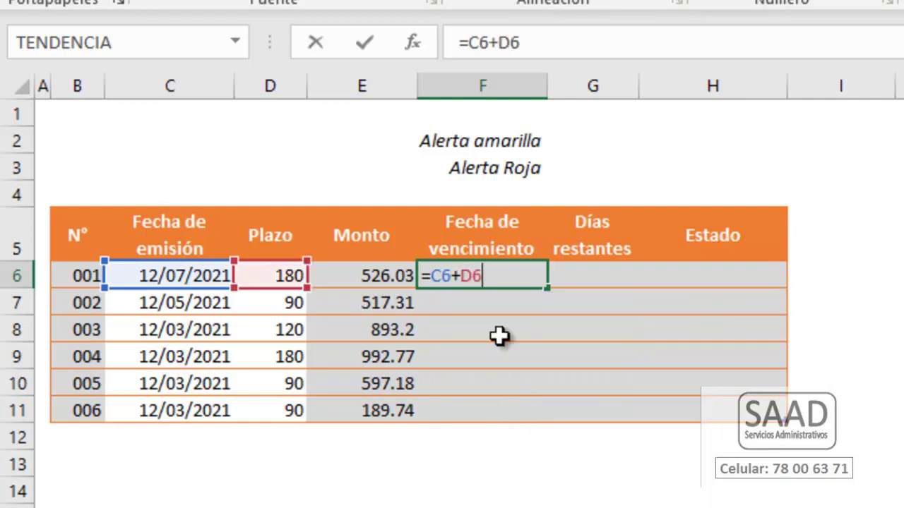
key("Return")
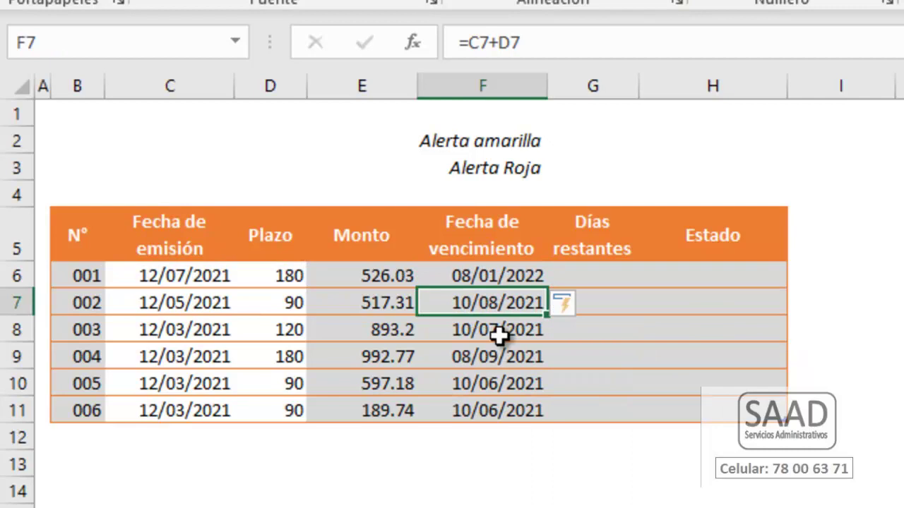
- Examine the due dates in F6:F11 alongside the empty first cell of the Días restantes column
key("Up")
key("shift+Down")
key("shift+Down")
key("shift+Down")
key("shift+Down")
key("shift+Down")
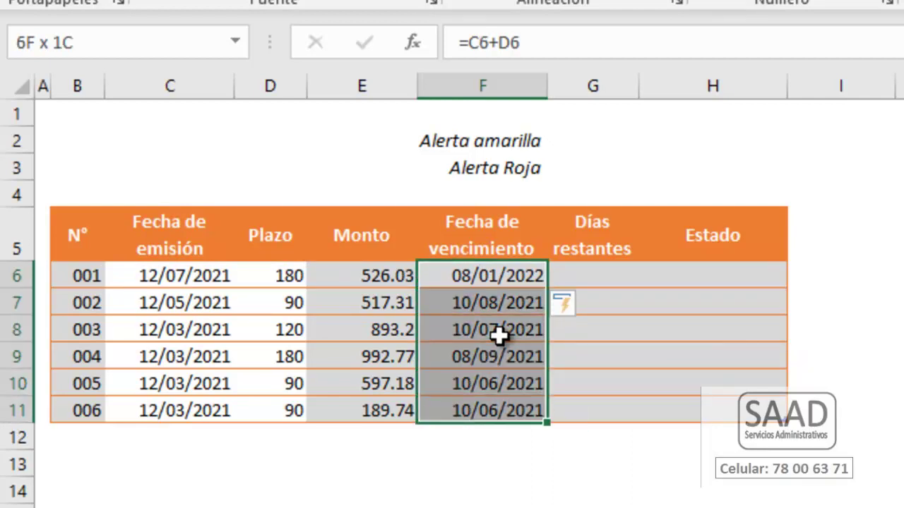
left_click(601, 273)
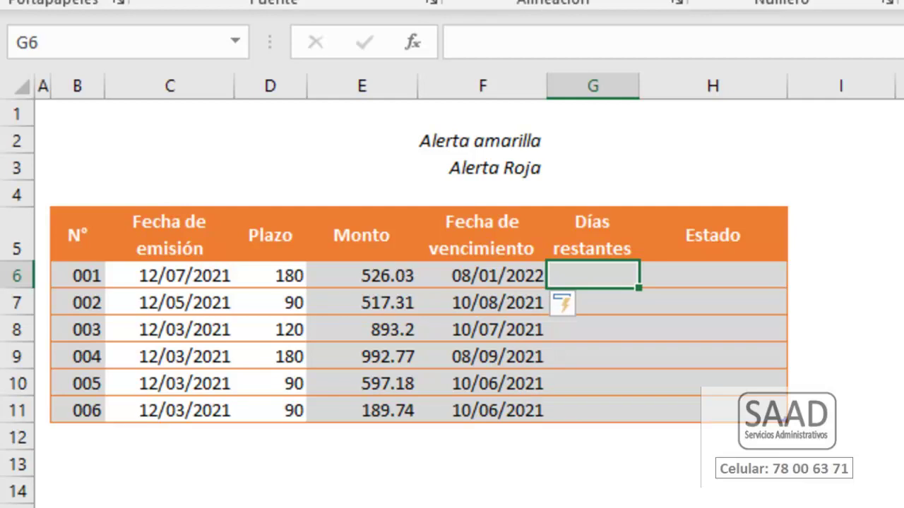
left_click(482, 275)
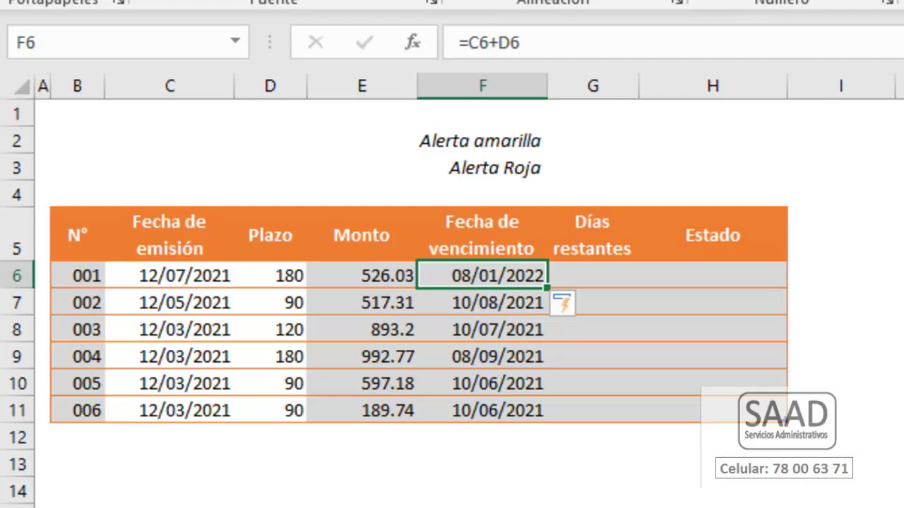
- Start an SI formula in the first Días restantes cell, G6, with the logical test F6<=hoy()
left_click(592, 275)
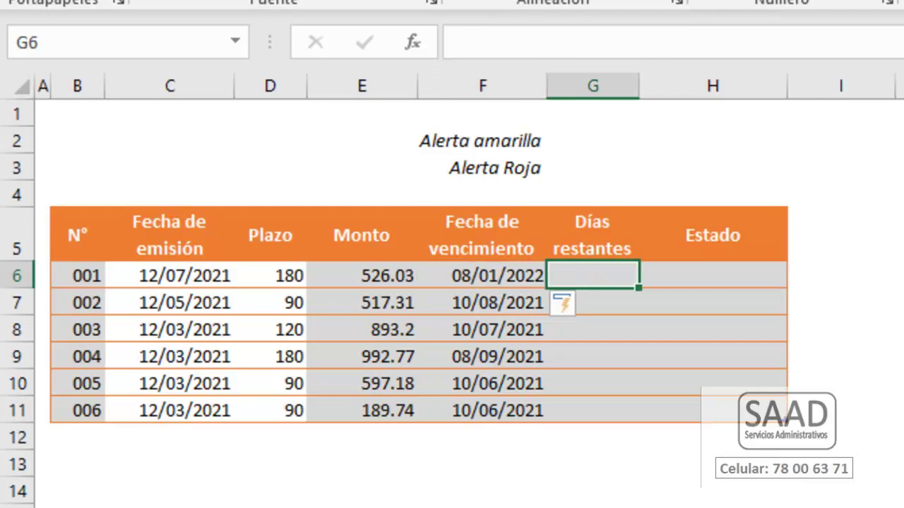
type("=si(")
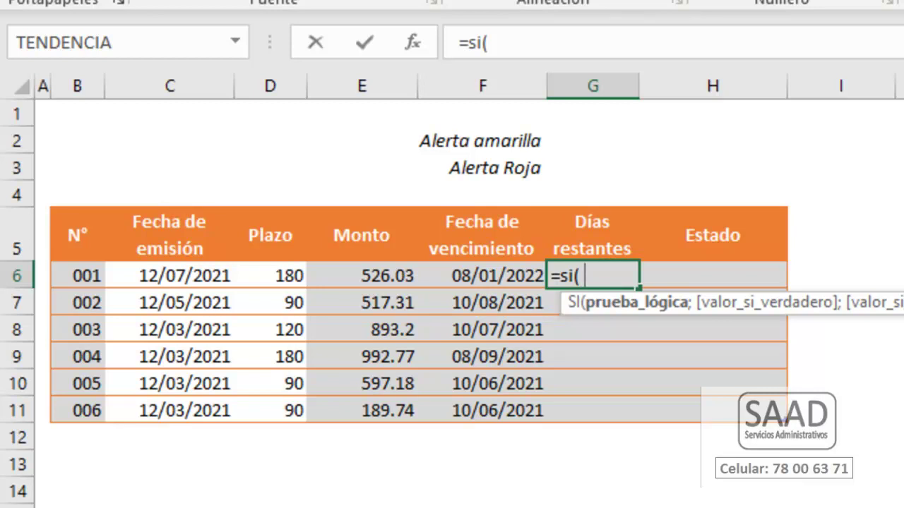
type(" F6")
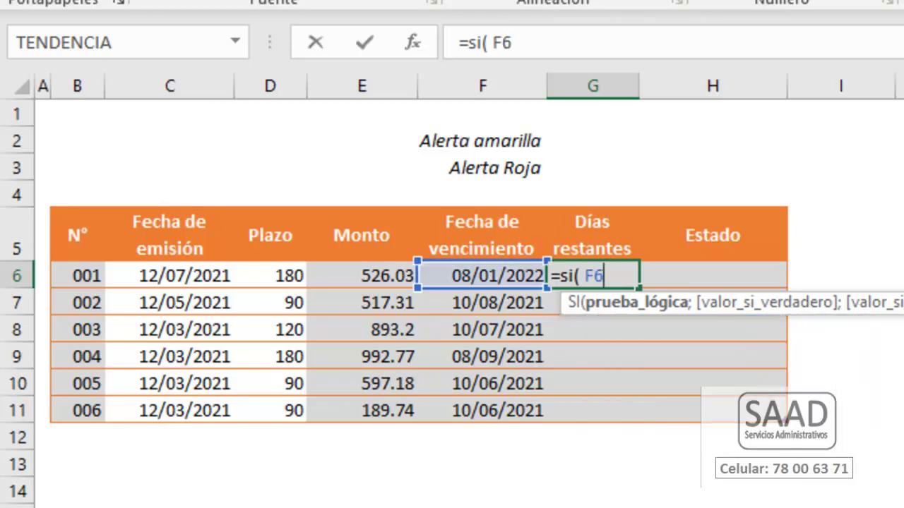
type("<=hoy()")
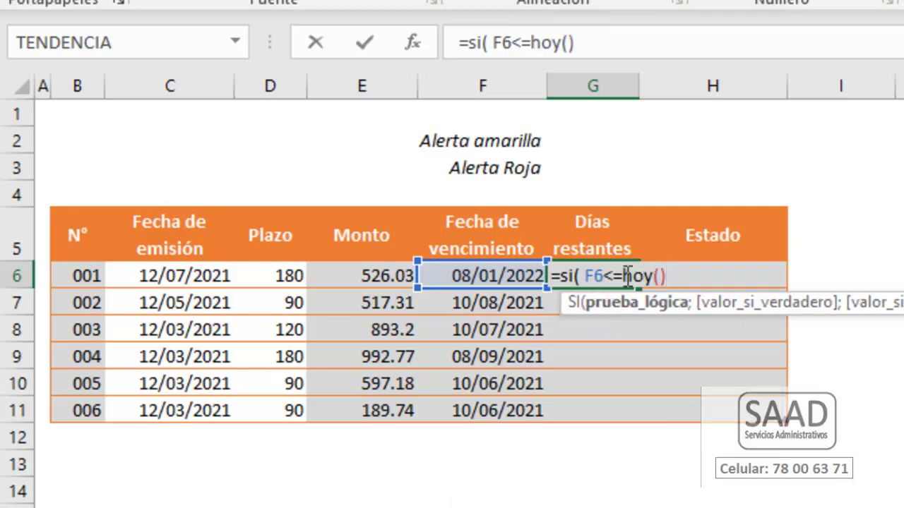
left_click(660, 276)
left_click(669, 276)
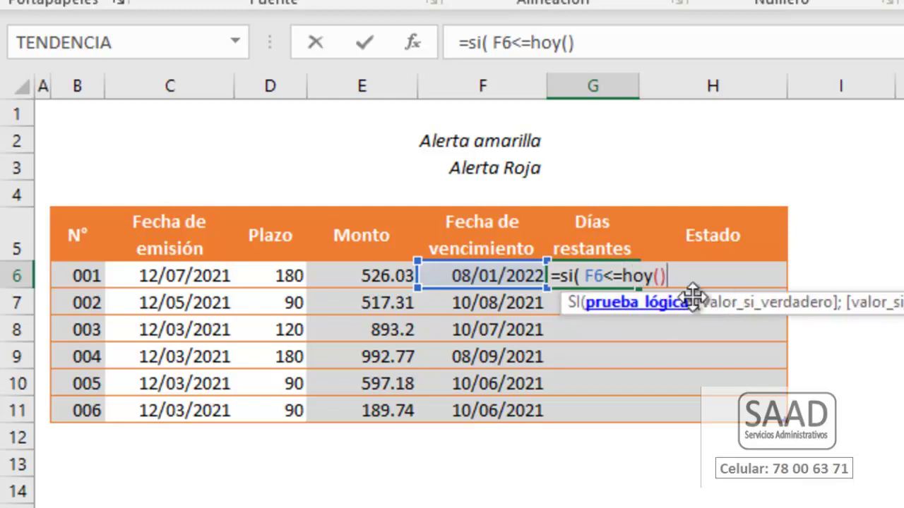
type(";")
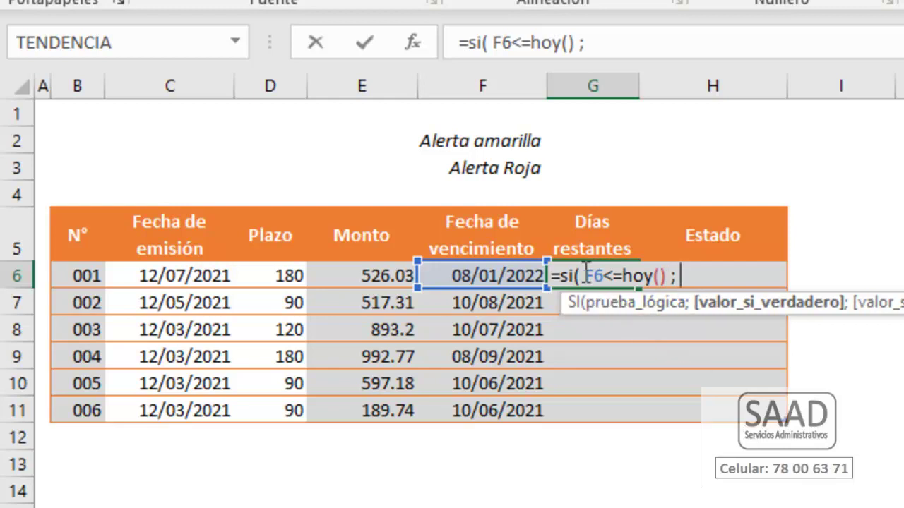
left_click(666, 276)
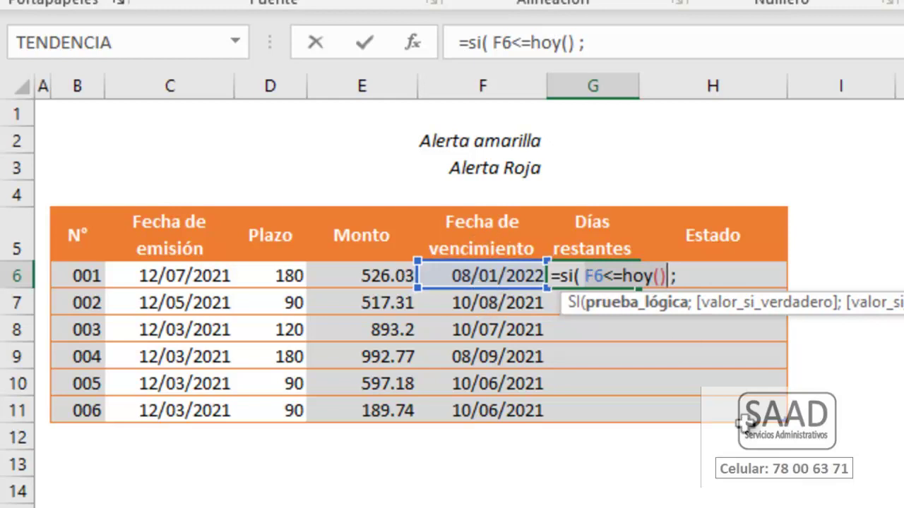
key("End")
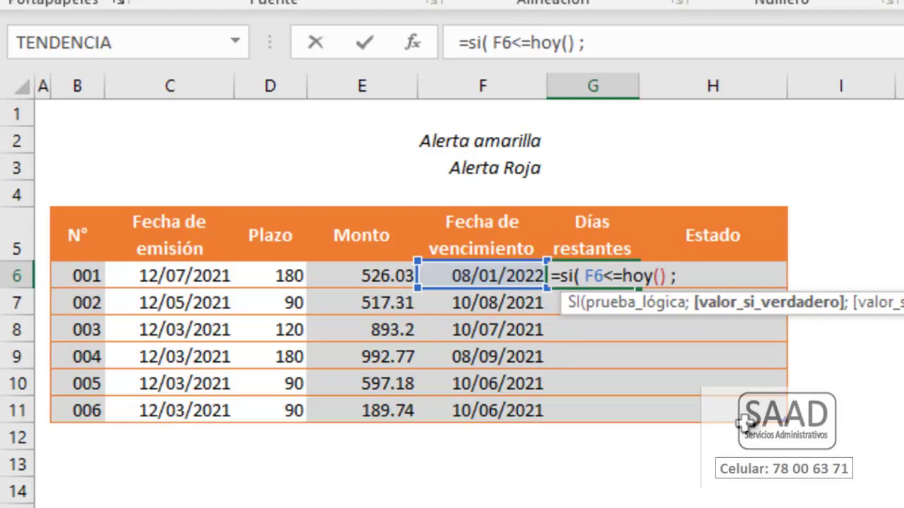
- Complete the Días restantes formula in G6 with 0 as the true value and F6-hoy() as the false value
type("0")
type("; ")
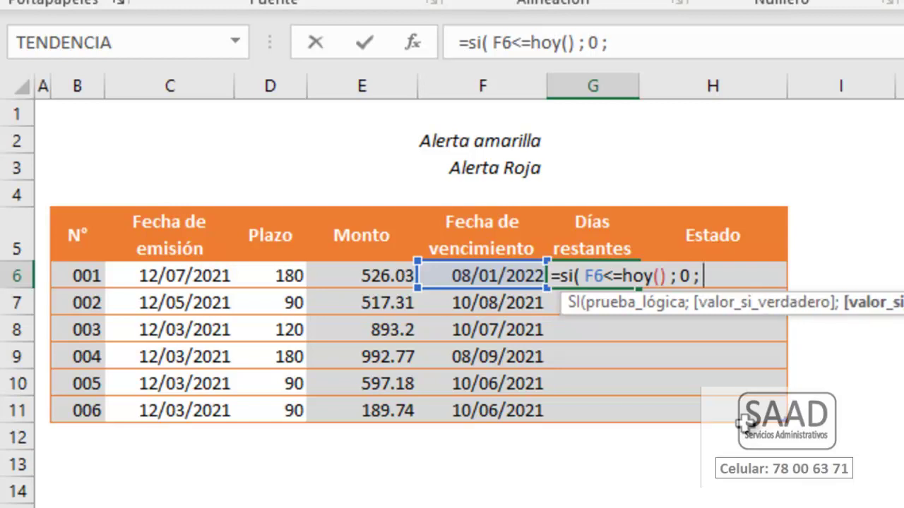
type("F6-hoy()")
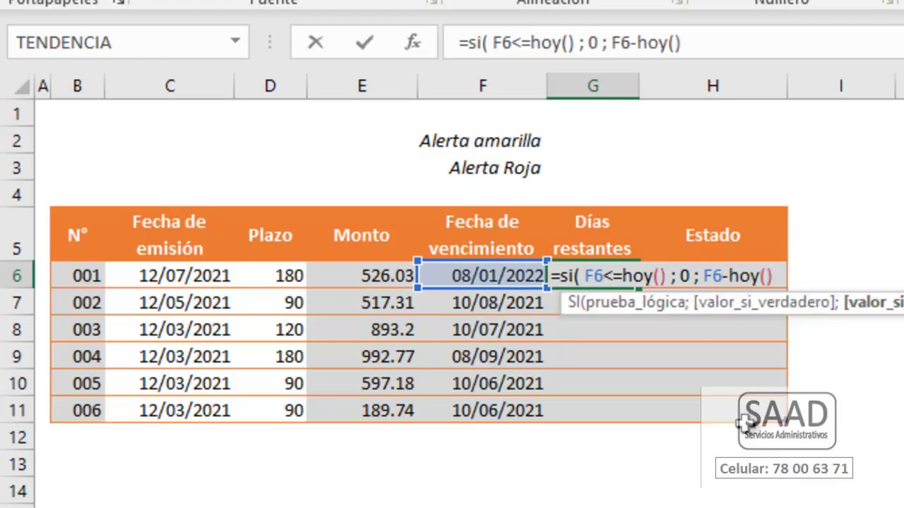
type(" )")
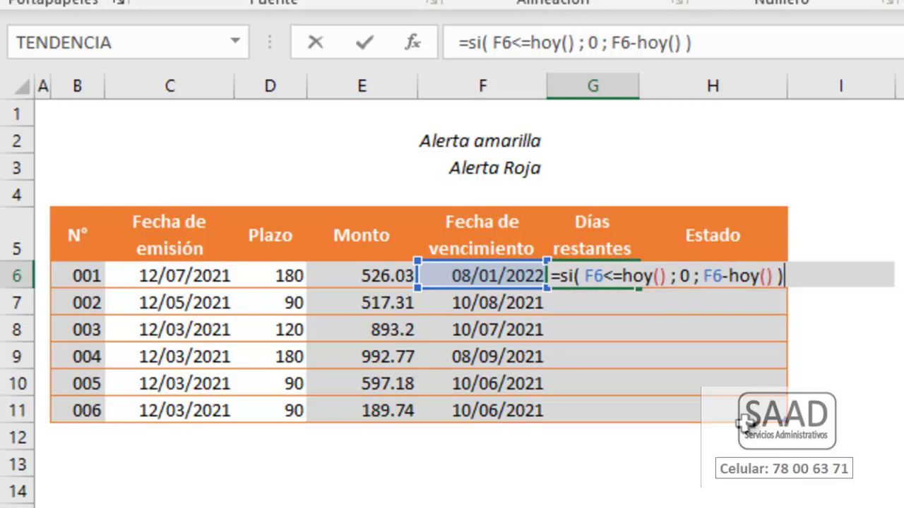
double_click(504, 43)
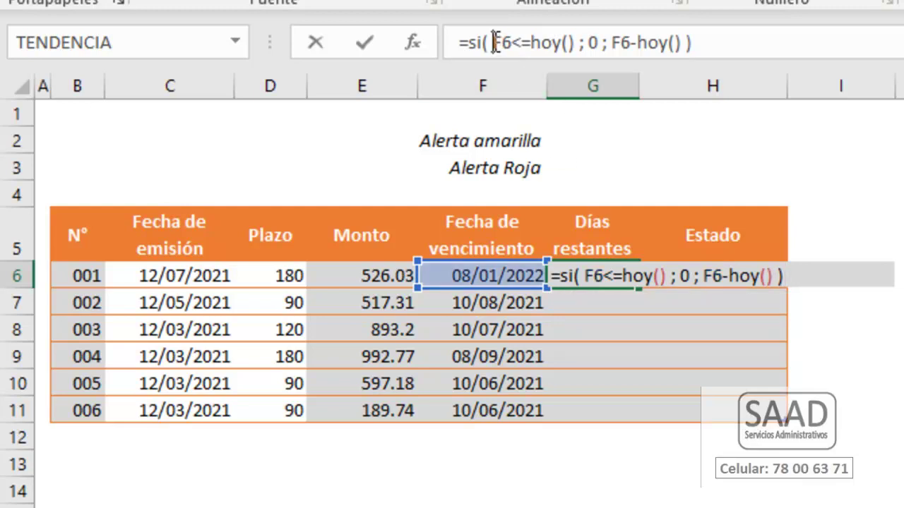
left_click_drag(504, 42, 576, 42)
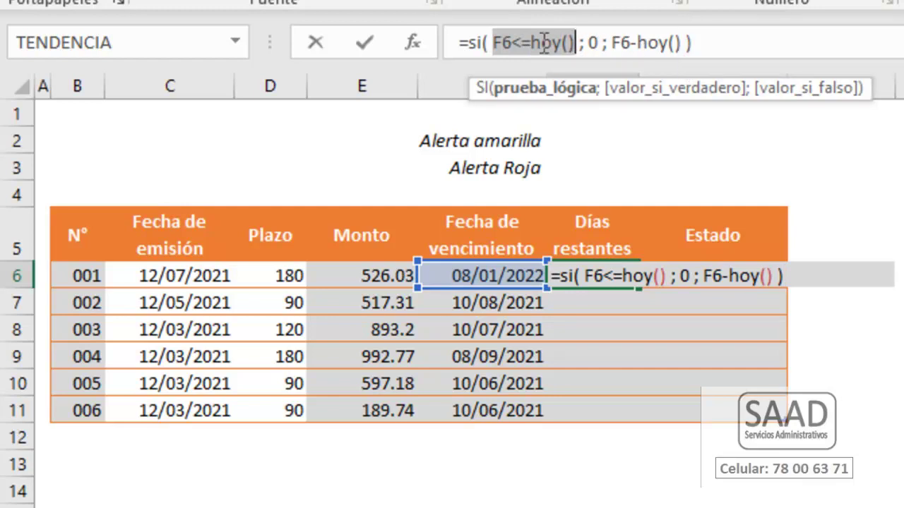
key("Return")
- Examine the due dates in column F against the calculated Días restantes values in column G
key("Left")
key("shift+Down")
key("shift+Down")
key("shift+Down")
key("shift+Down")
key("Right")
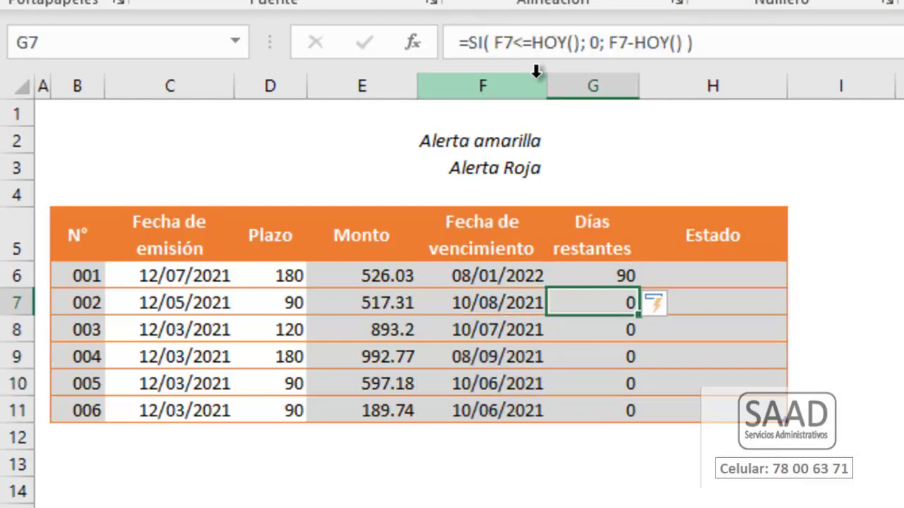
key("shift+Down")
key("shift+Down")
- Set the Plazo of record 005 in D10 to 180
key("Left")
key("Left")
key("Left")
key("Down")
key("Down")
key("Down")
type("180")
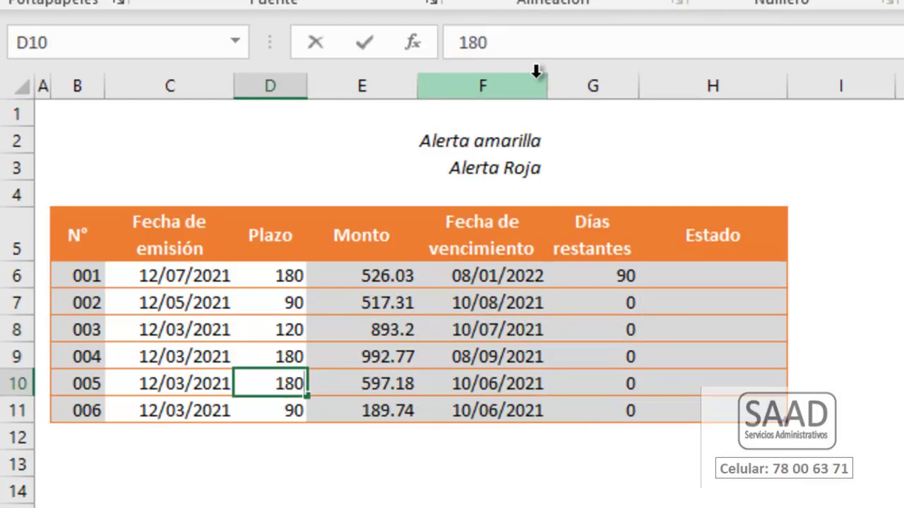
key("Return")
- Change the Fecha de emisión in C10 to 12/07/2021 and check record 005's remaining days in G10
key("Up")
key("Left")
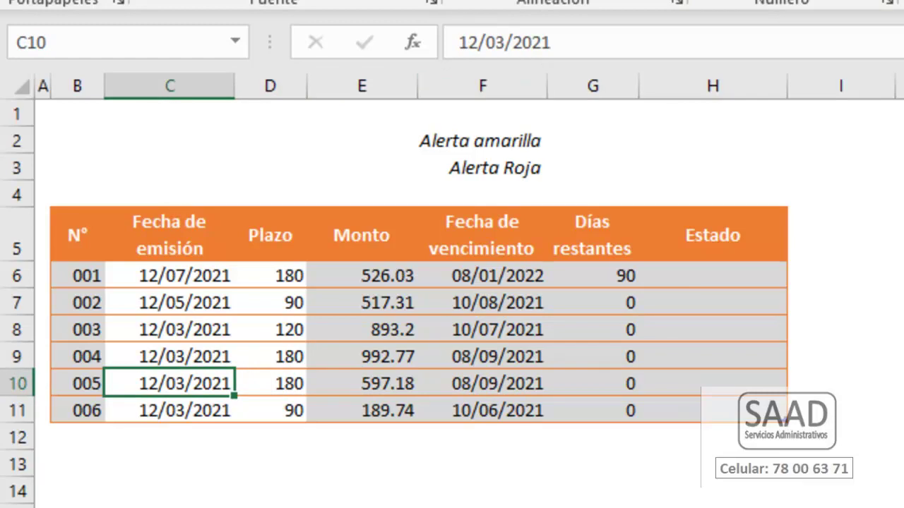
left_click(496, 42)
type("7")
key("Delete")
key("Return")
key("Right")
key("Right")
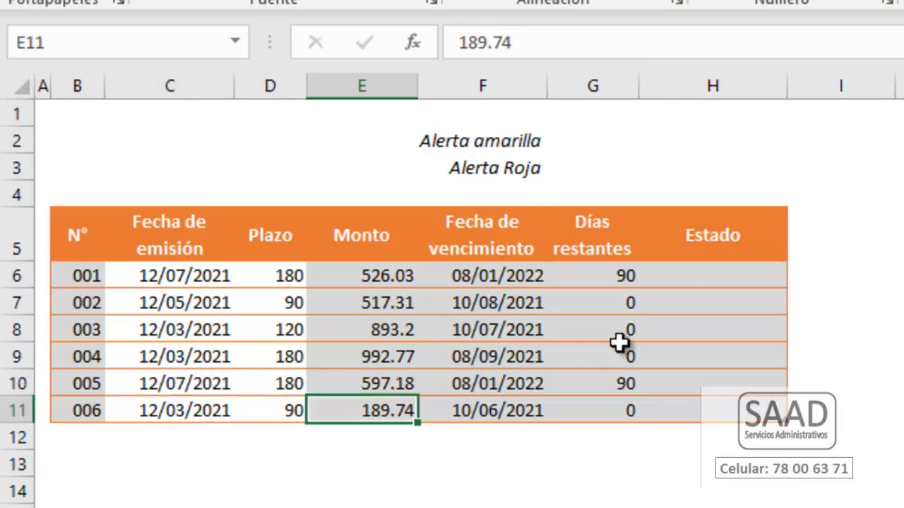
key("Right")
key("Right")
key("Up")
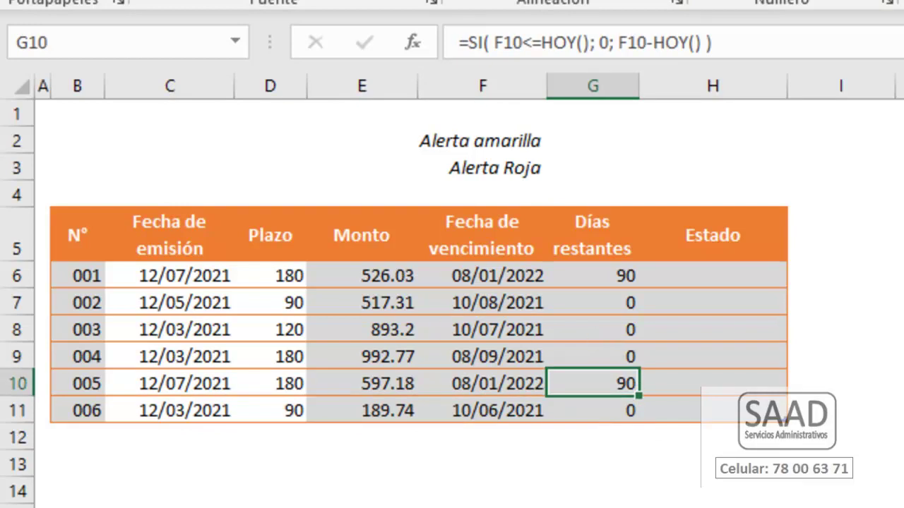
- Change the Fecha de emisión of record 003 in C8 to 12/05/2021
left_click(173, 324)
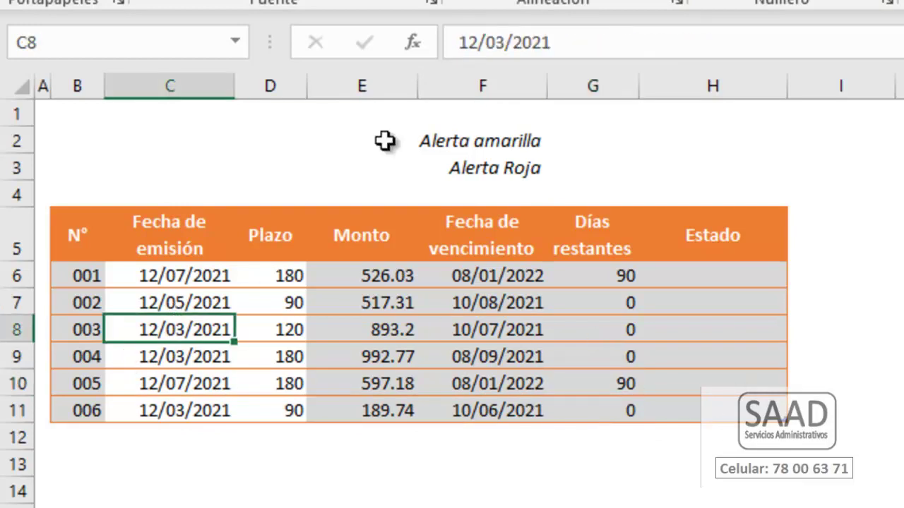
left_click(498, 42)
type("5")
key("Delete")
key("Return")
- Set the Plazo of record 003 in D8 to 180 and check its remaining days in G8
key("Right")
key("Up")
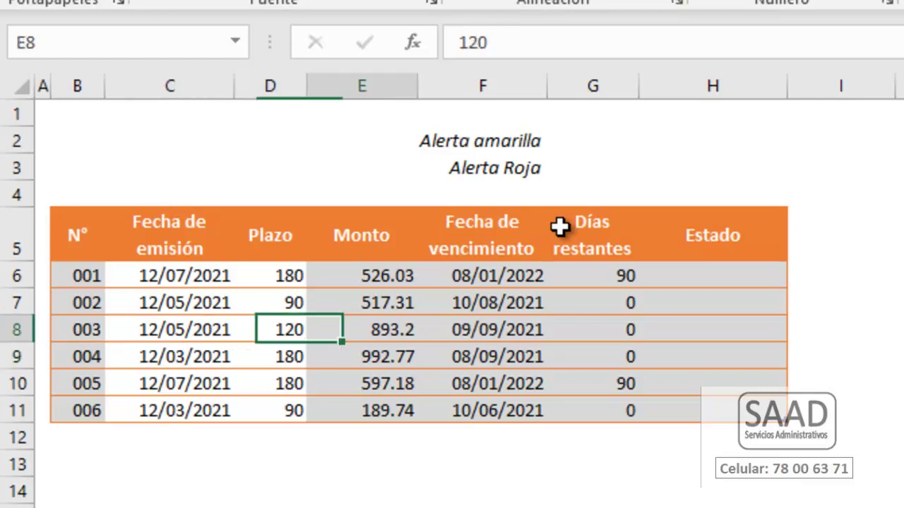
type("180")
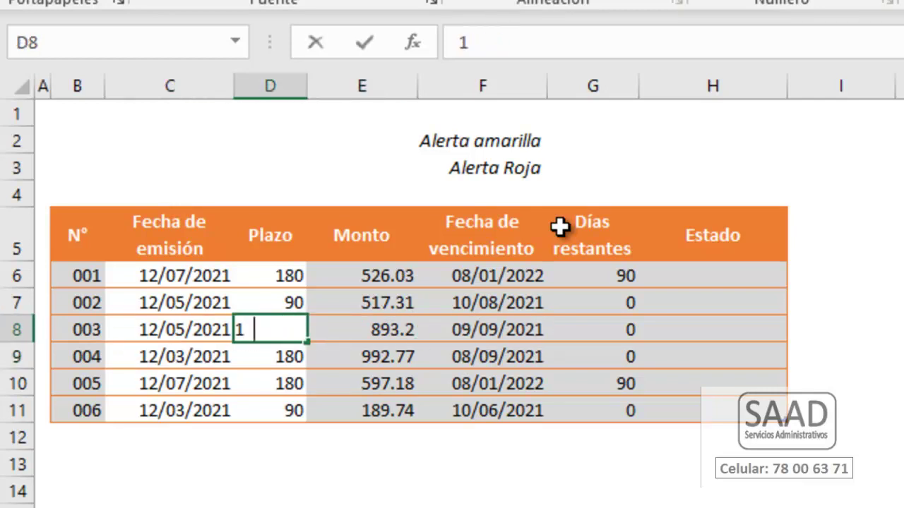
key("Return")
key("Right")
key("Right")
key("Right")
key("Up")
key("Right")
key("Left")
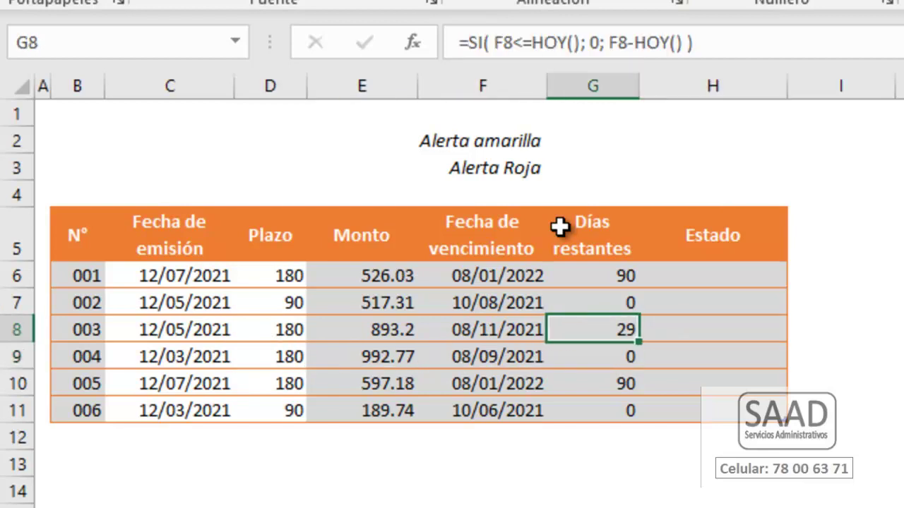
- Examine record 001's due date and remaining days in row 6 alongside its empty Estado cell
key("Right")
key("Up")
key("Up")
key("Up")
key("Down")
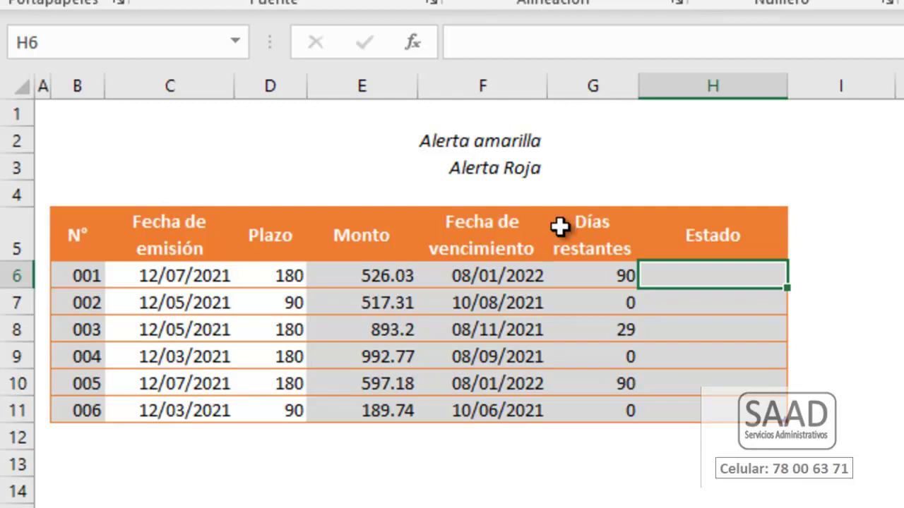
key("Left")
key("Left")
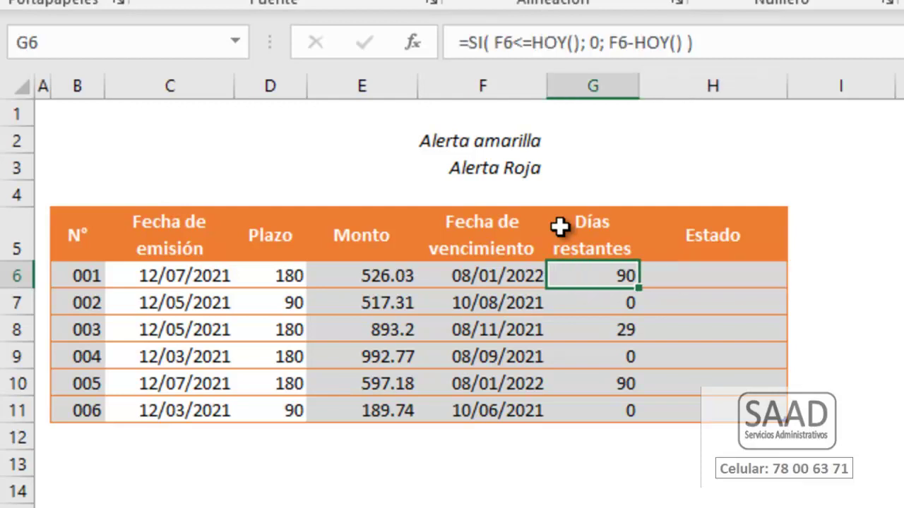
key("Right")
key("Right")
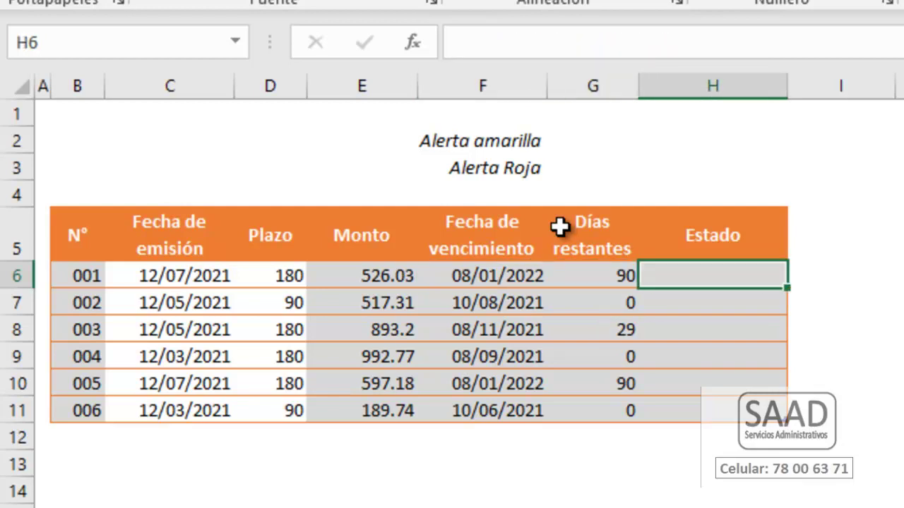
key("Left")
key("Left")
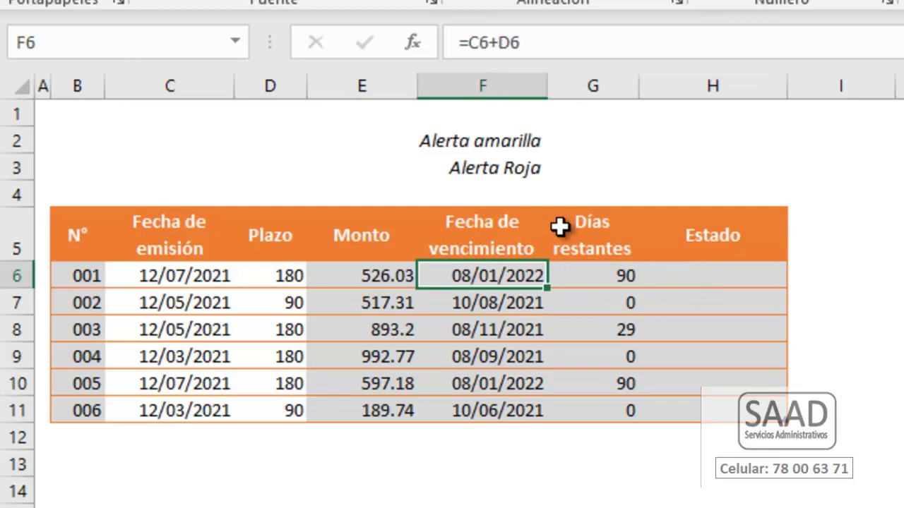
- Enter the alert thresholds: 10 for Alerta amarilla in G2 and 3 for Alerta Roja in G3
key("Right")
key("Right")
key("Up")
key("Up")
key("Up")
key("Left")
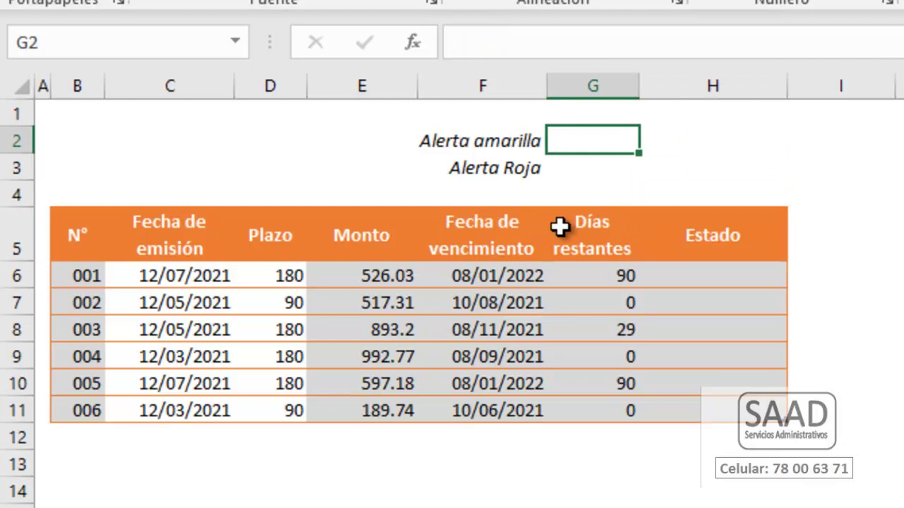
type("10")
key("Return")
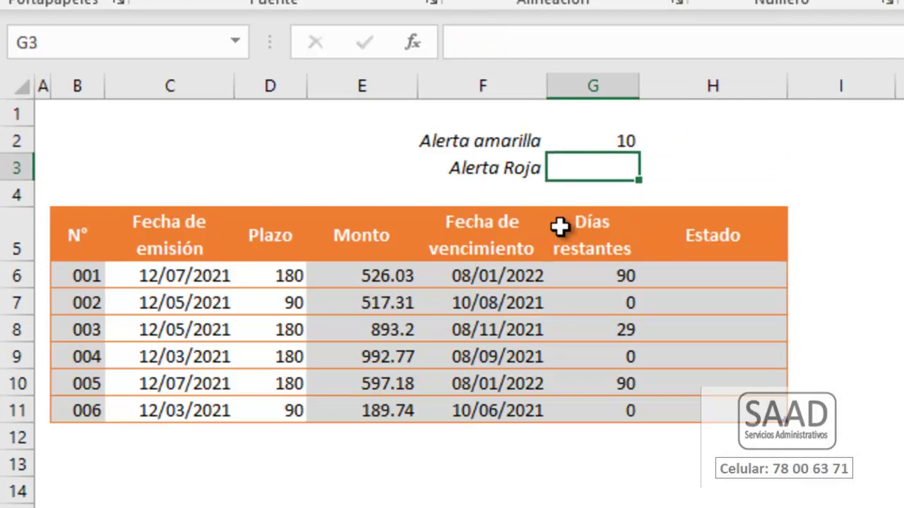
type("3")
key("Return")
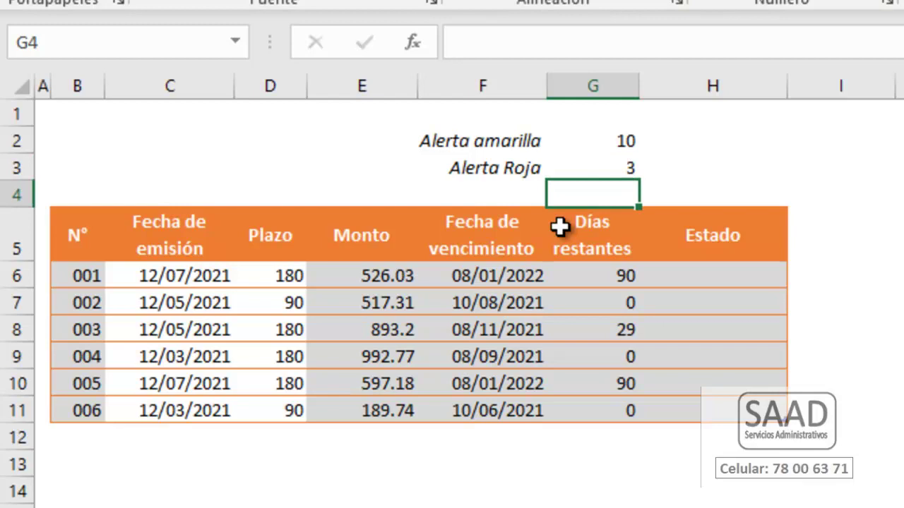
- Start an SI formula in the first Estado cell, H6, with the test G6=0 and "Vencida" as the true value
key("Down")
key("Down")
key("Right")
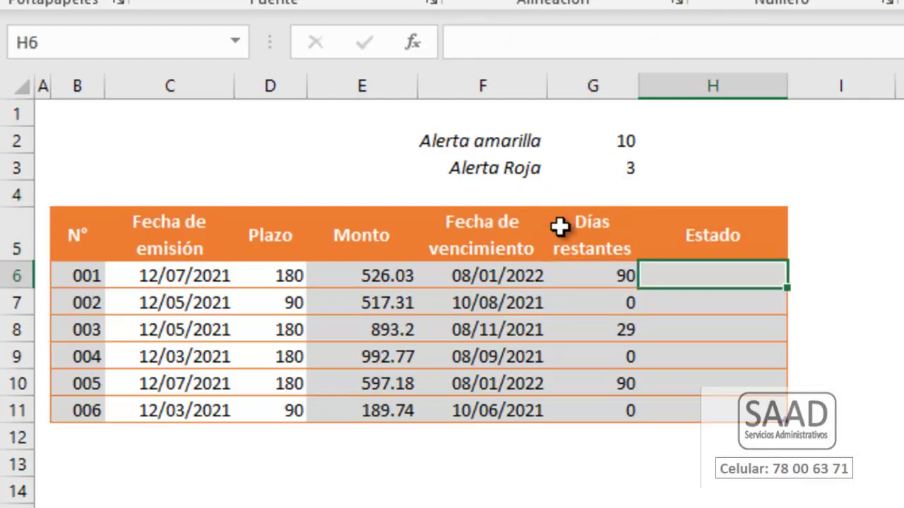
scroll(560, 226, "up", 1, "ctrl")
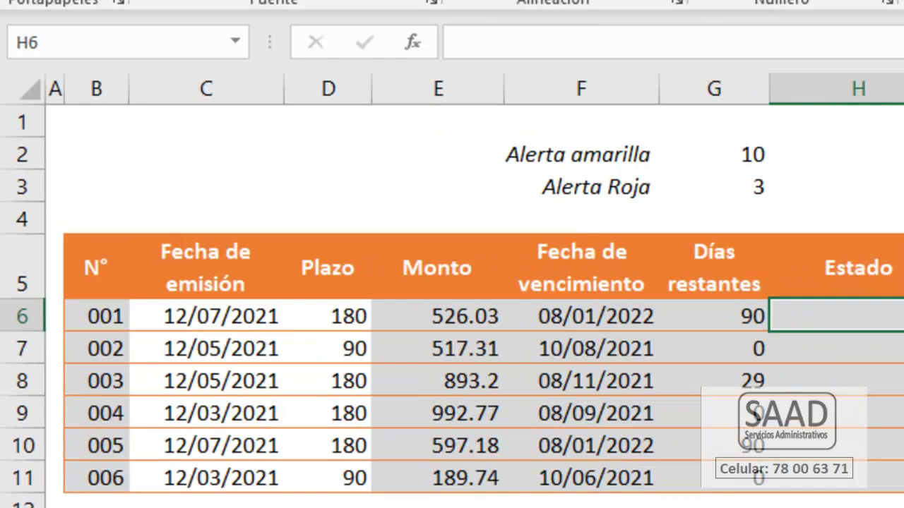
type("=si(")
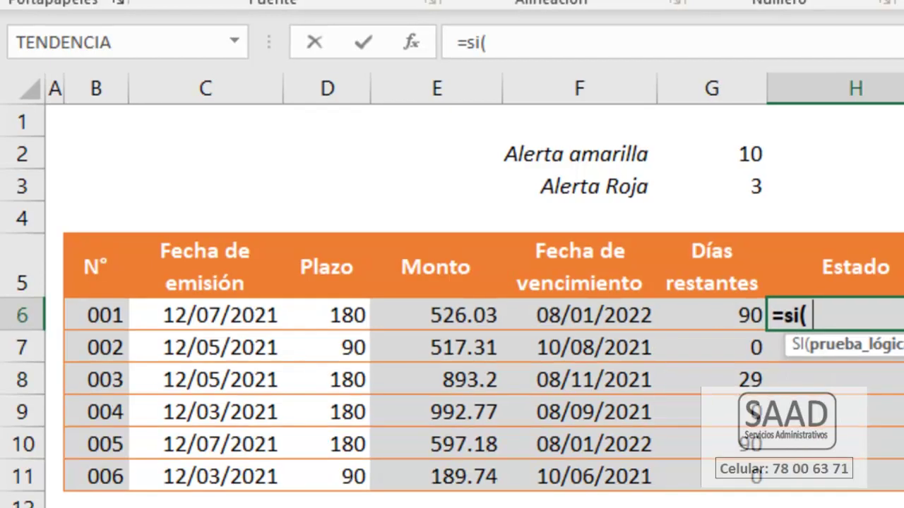
type(" G6=")
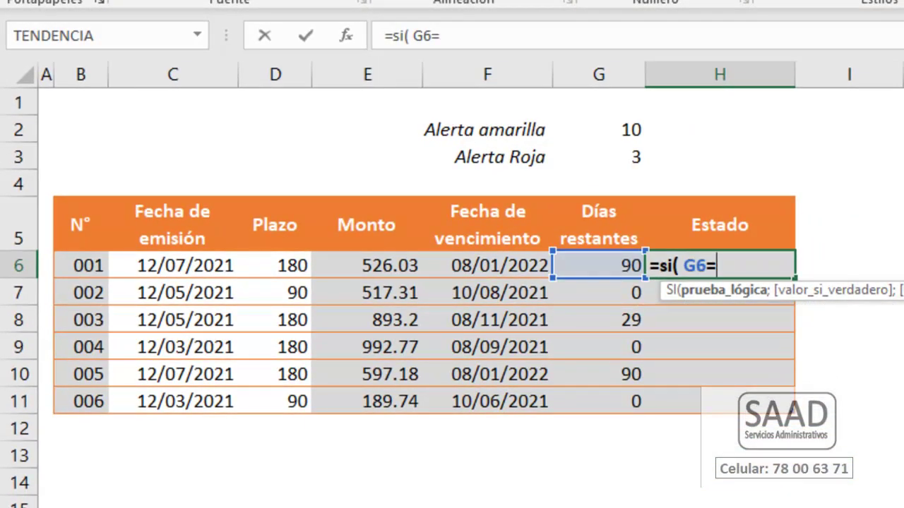
type("0 ; ")
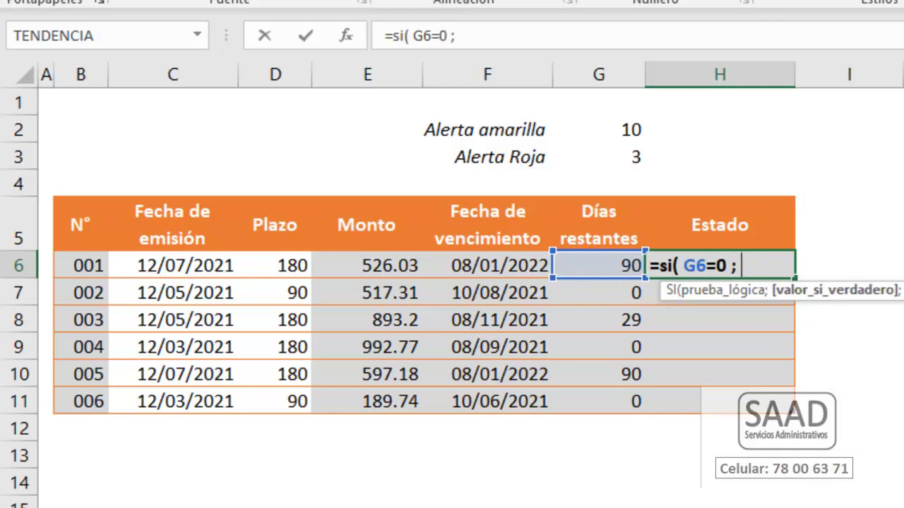
type("\"Vencida\"")
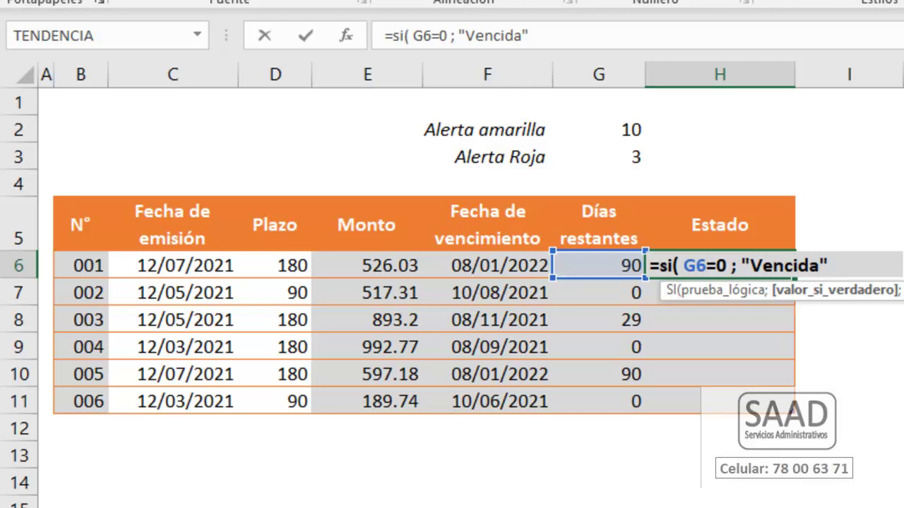
type(" ;")
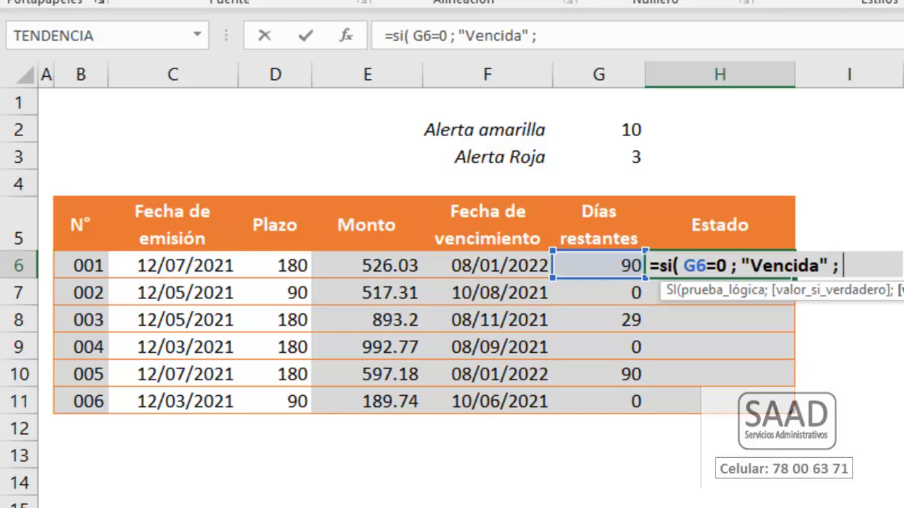
left_click(833, 266)
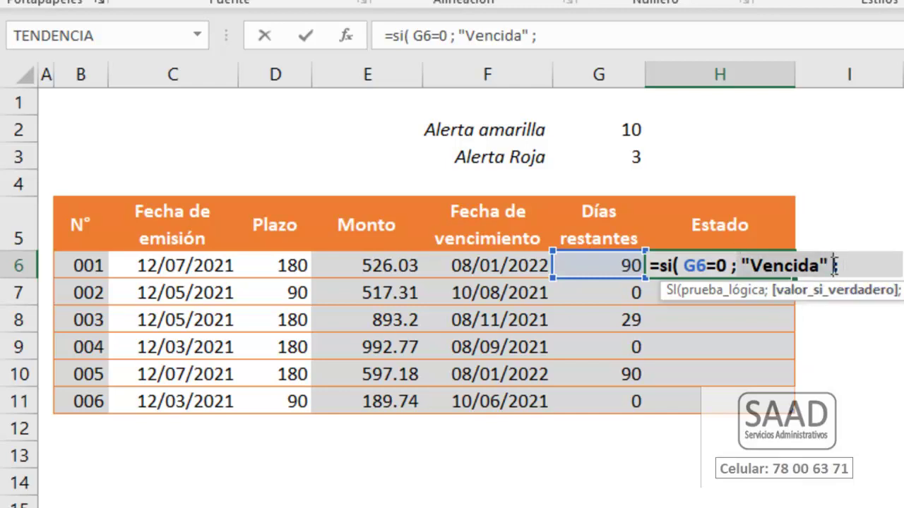
left_click(852, 264)
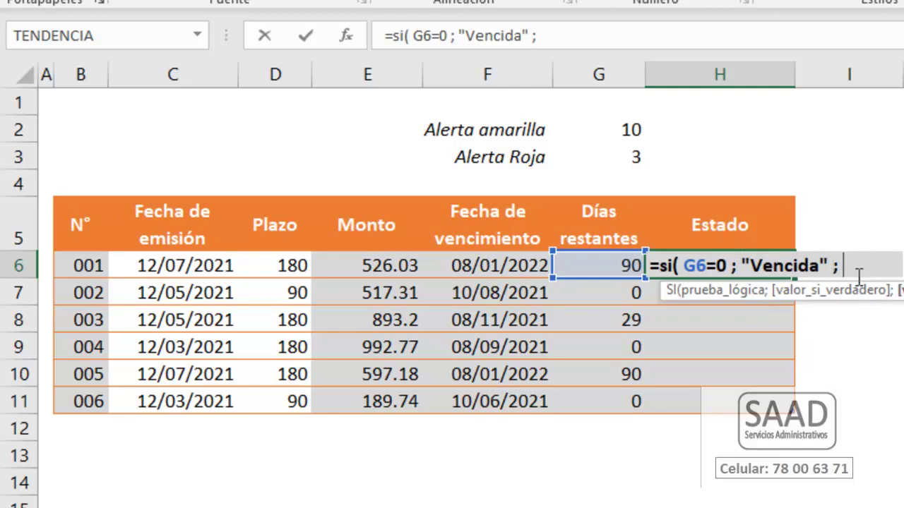
- Nest a second SI as the false value of the H6 formula, testing G6<=$G$3 with an absolute reference to the red threshold
type("si(")
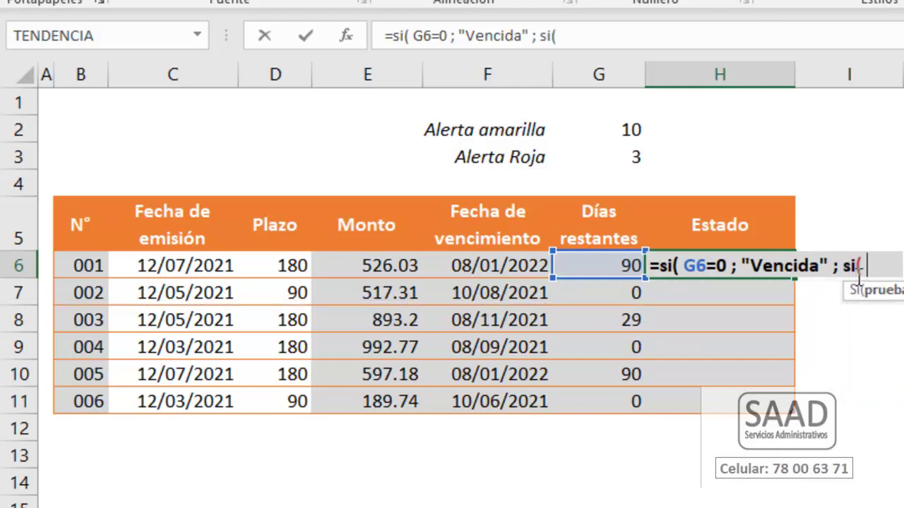
type(" G6")
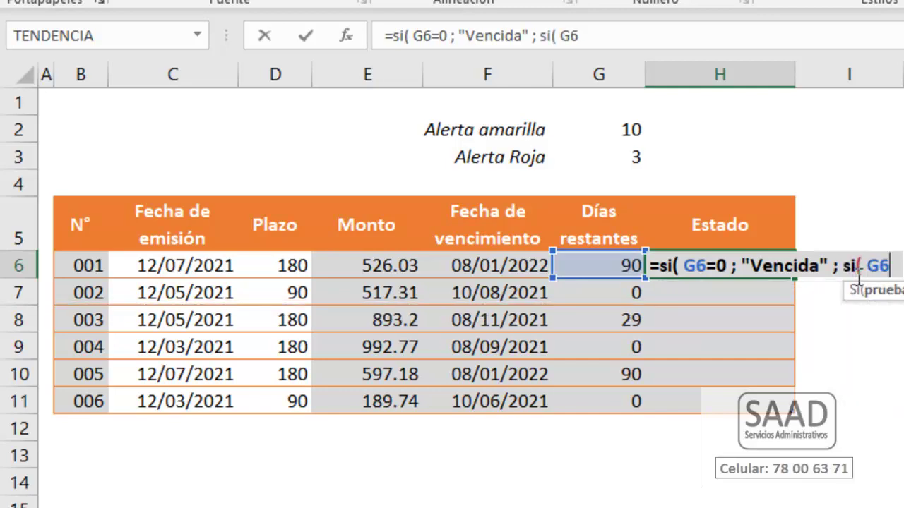
type("<")
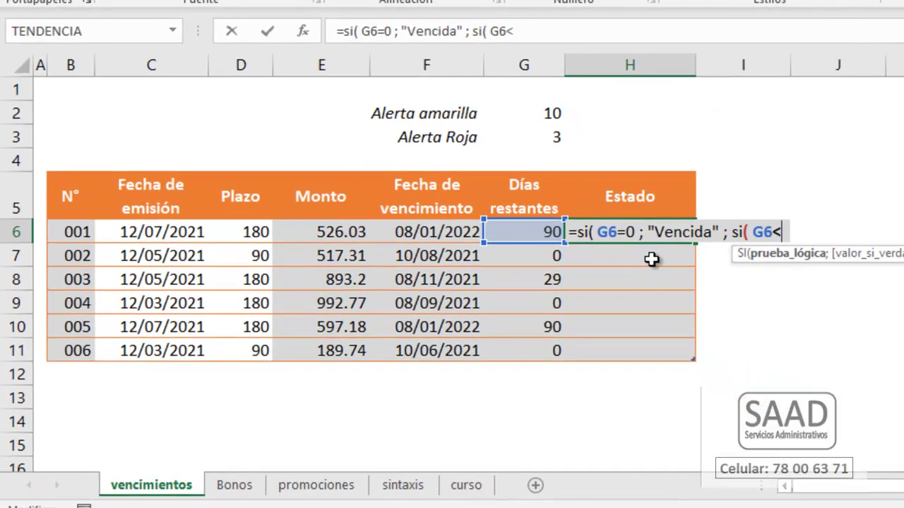
left_click(529, 138)
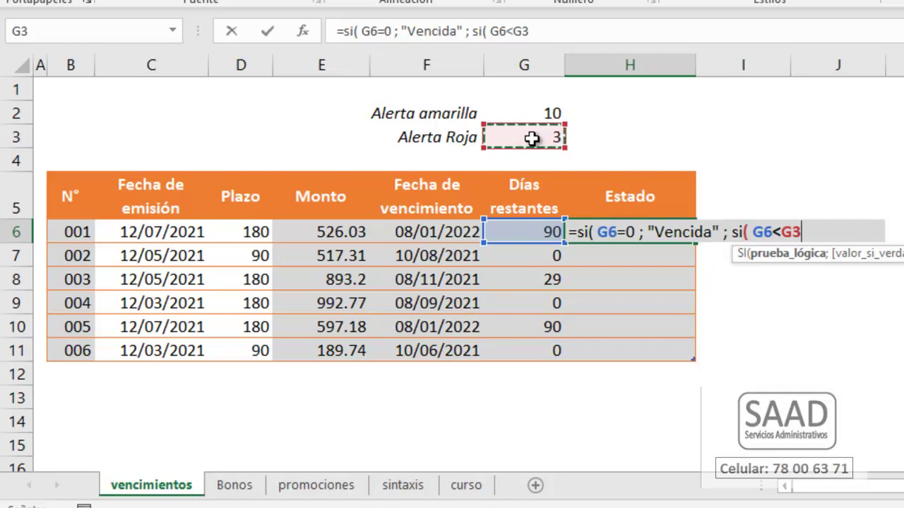
key("BackSpace")
key("BackSpace")
type("=")
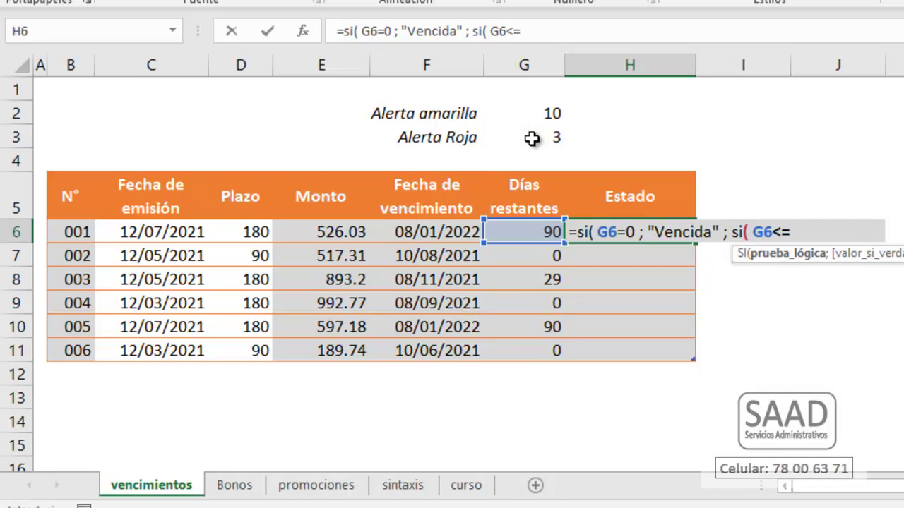
left_click(531, 139)
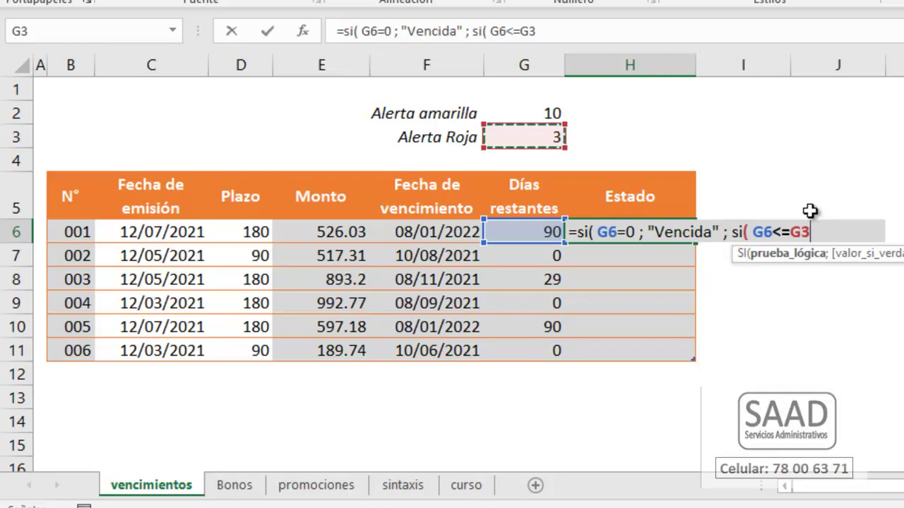
key("F4")
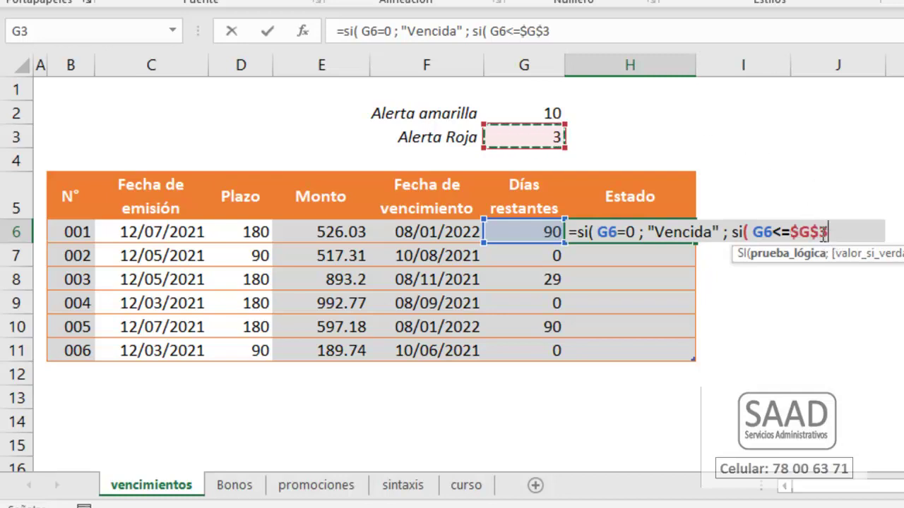
left_click(790, 231)
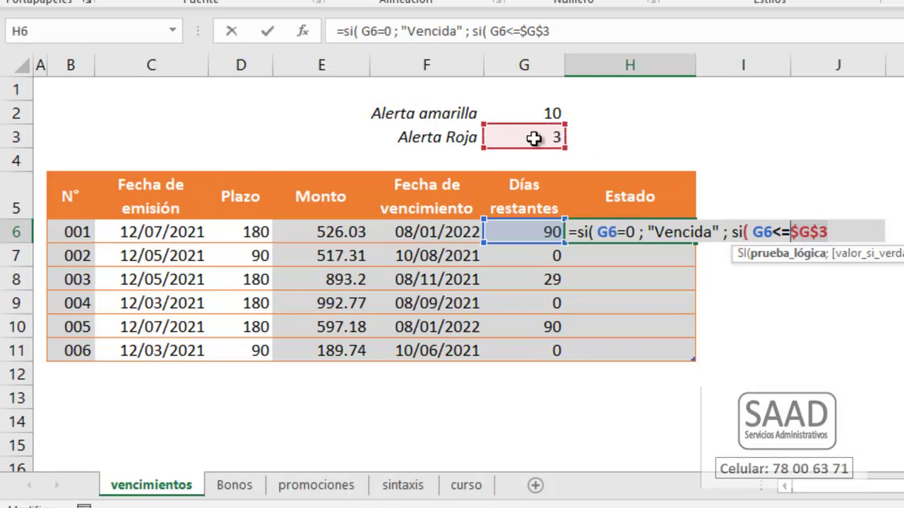
key("End")
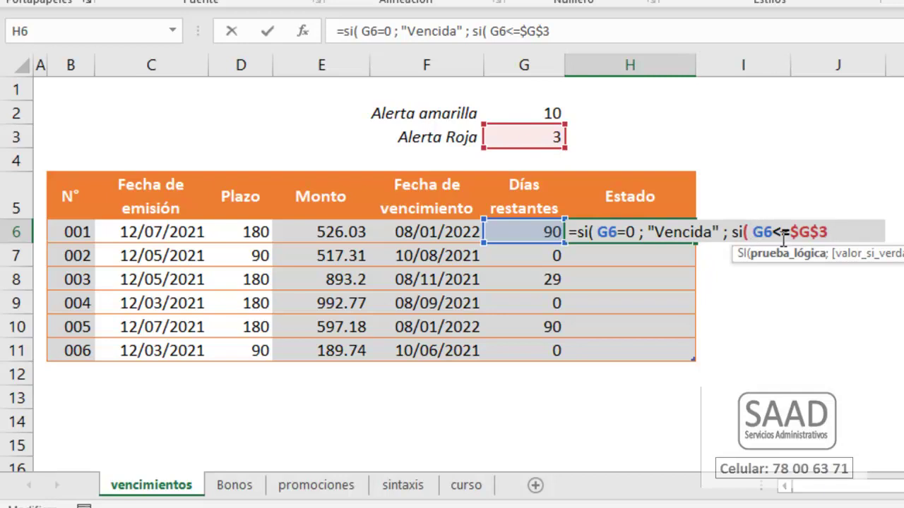
- Give the second SI in the H6 formula the true value "Alerta Roja"
type(";")
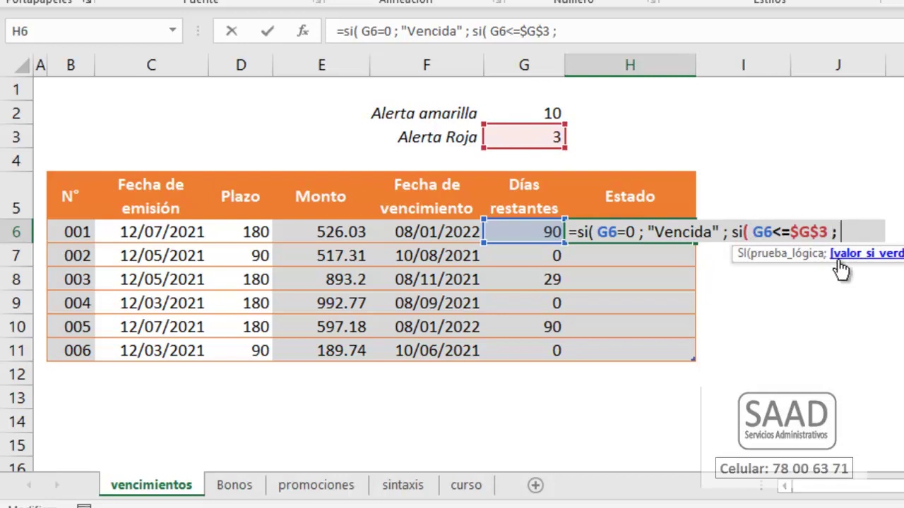
type(" \"Alerta ")
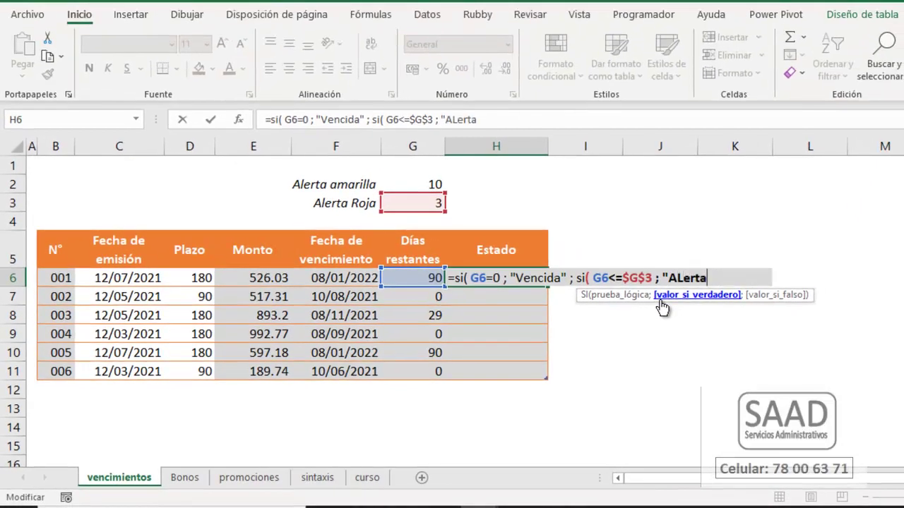
type("Roja\"")
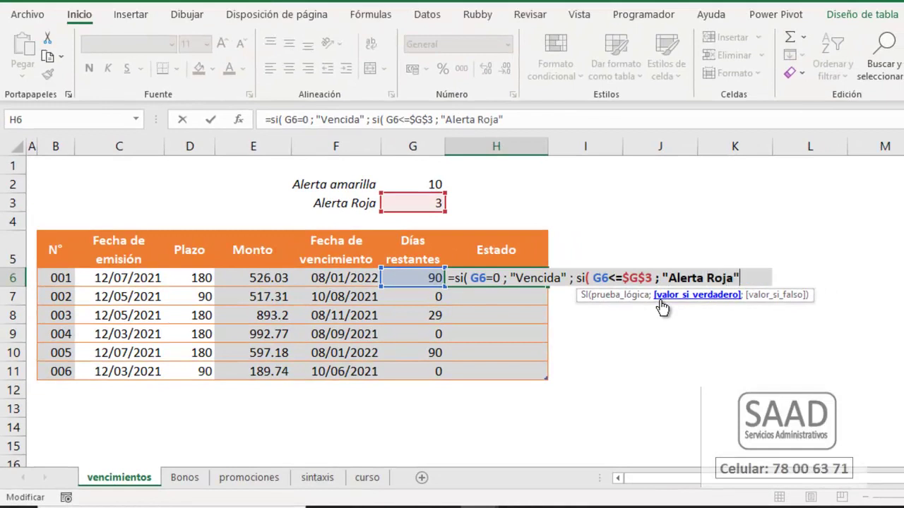
type(" ; ")
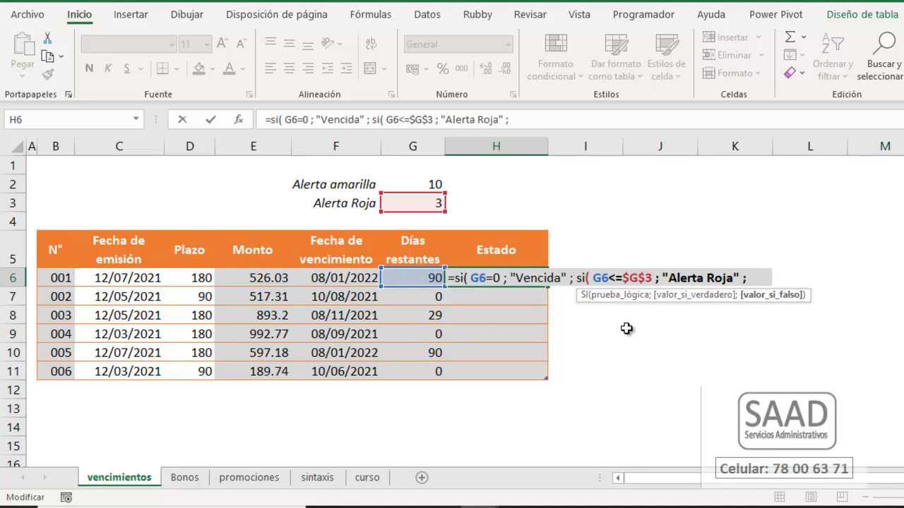
- Nest a third SI as the second one's false value, testing G6<=$G$2 with an absolute reference to the yellow threshold
type("si(")
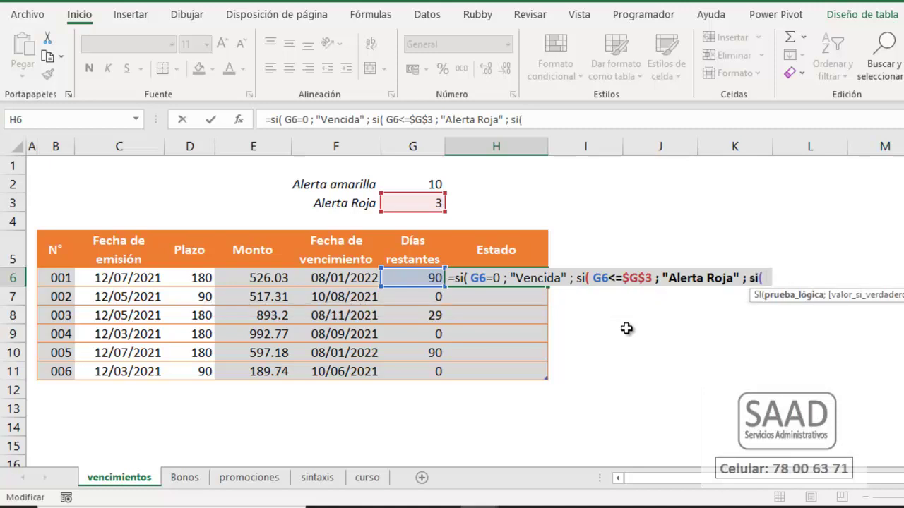
type(" G6<")
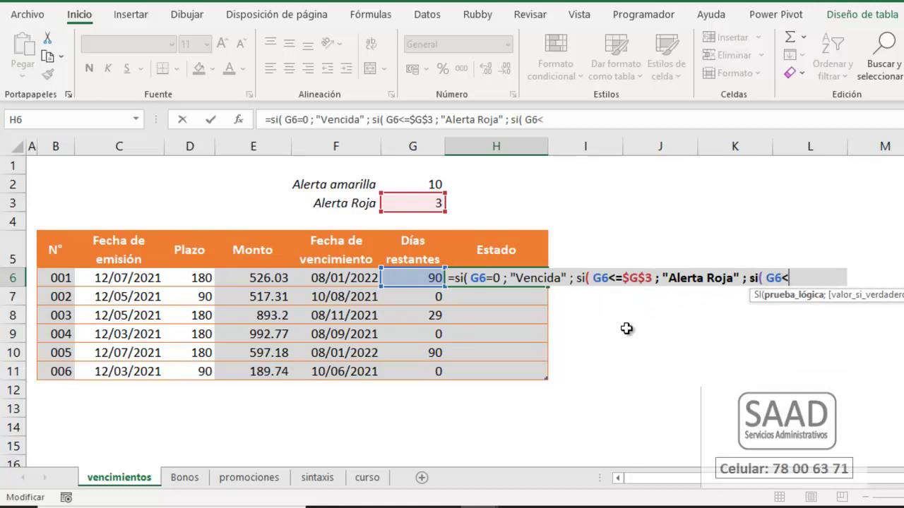
type("=")
left_click(430, 185)
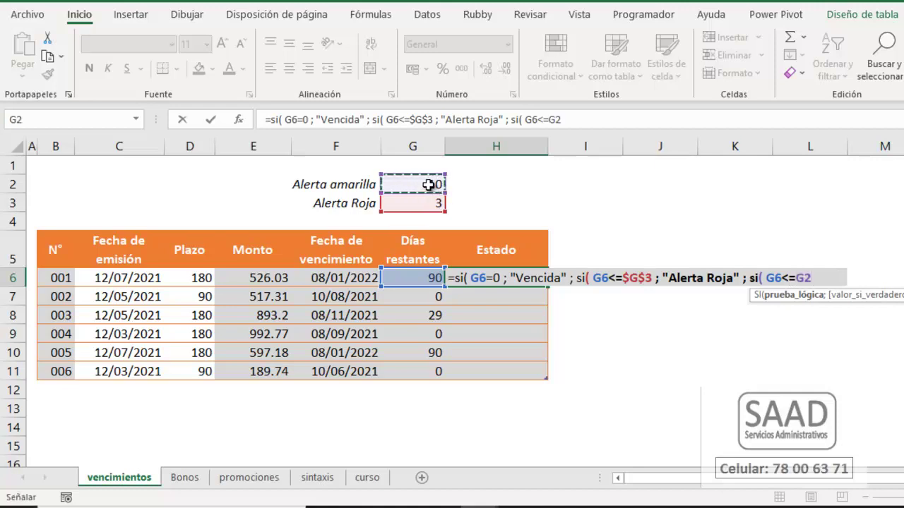
key("F4")
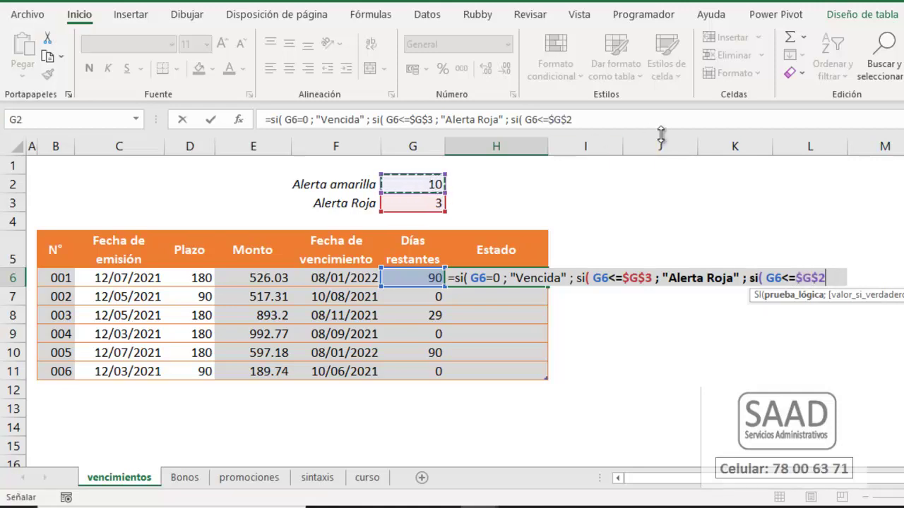
left_click(819, 277)
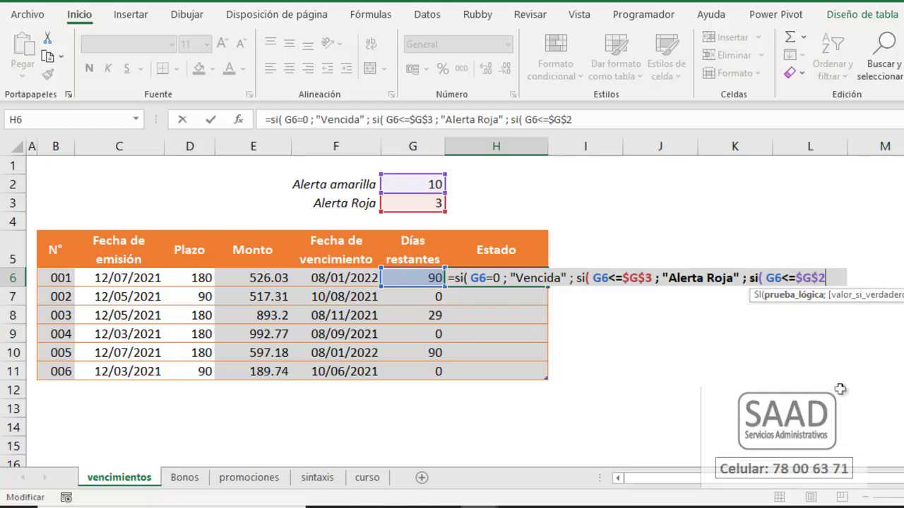
- Give the third SI the true value "Alerta Amarilla" and an empty text "" as its false value, and close it
type("; \"Alerta Am")
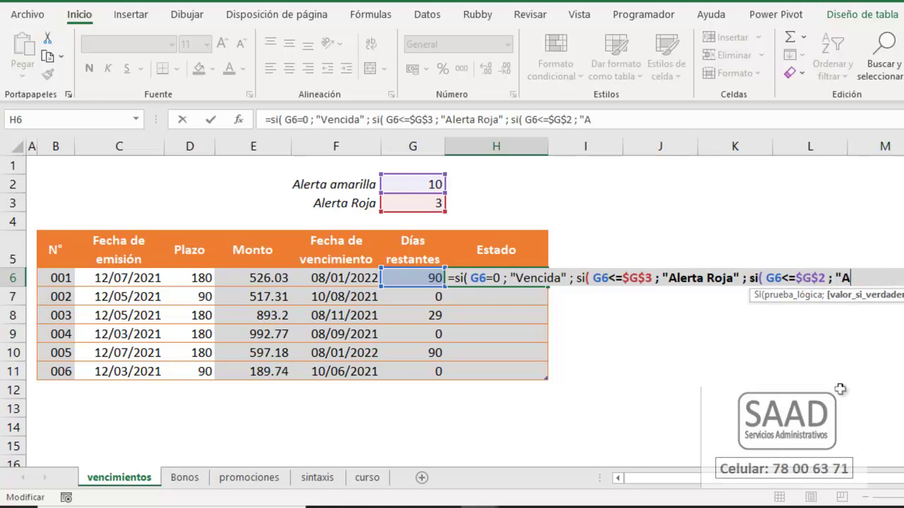
type("arilla\" ;")
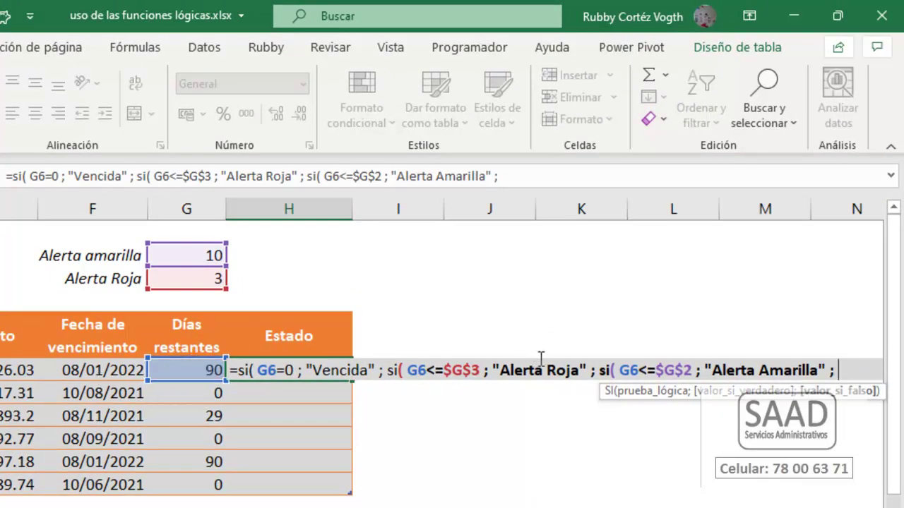
type("\"\" )")
- Review the nested SI arguments, close the two remaining parentheses and enter the Estado formula in H6
left_click_drag(617, 370, 856, 368)
left_click(842, 368)
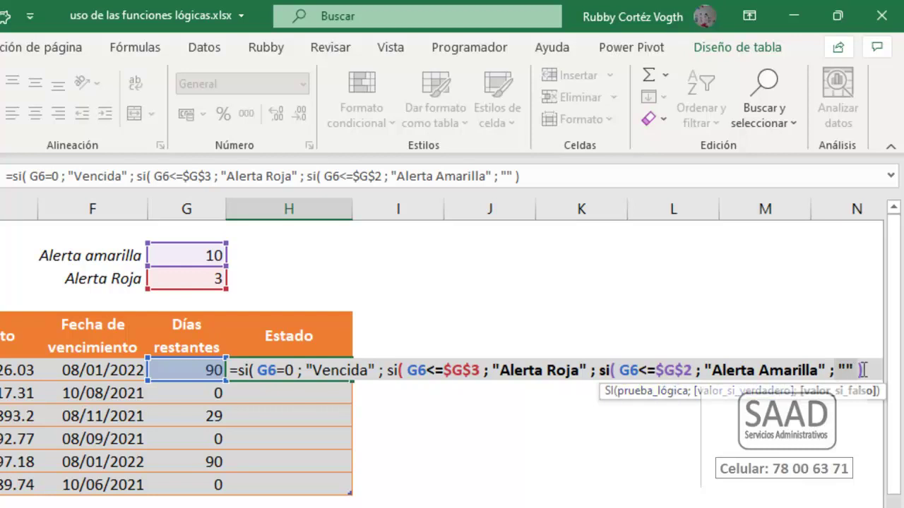
left_click(597, 370)
left_click_drag(598, 370, 861, 375)
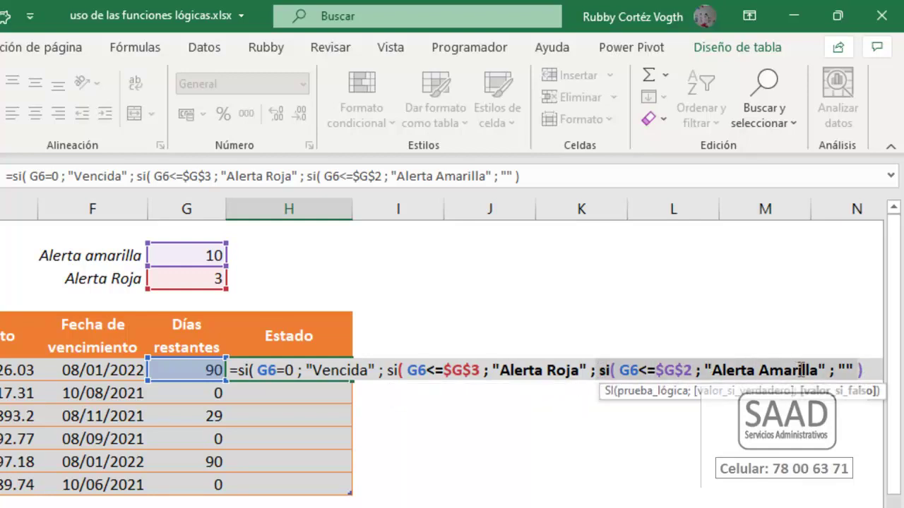
left_click(413, 369)
left_click_drag(408, 369, 482, 369)
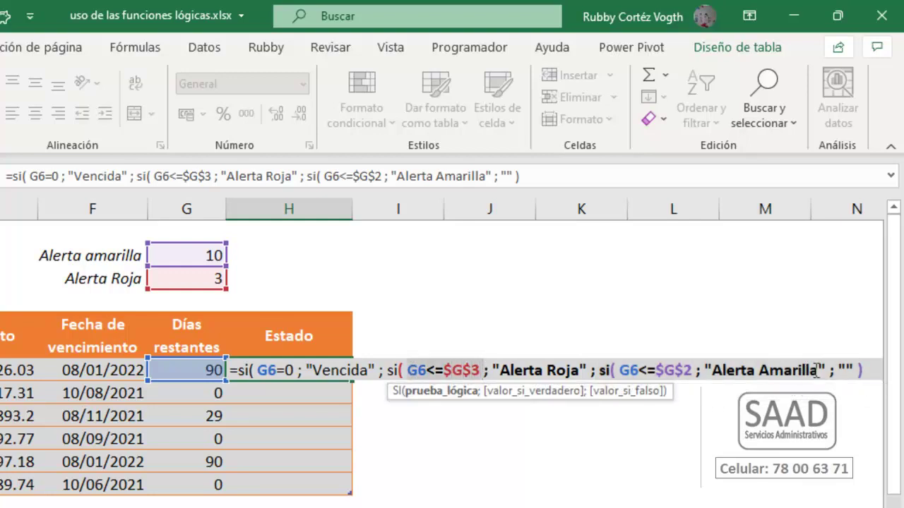
left_click(864, 370)
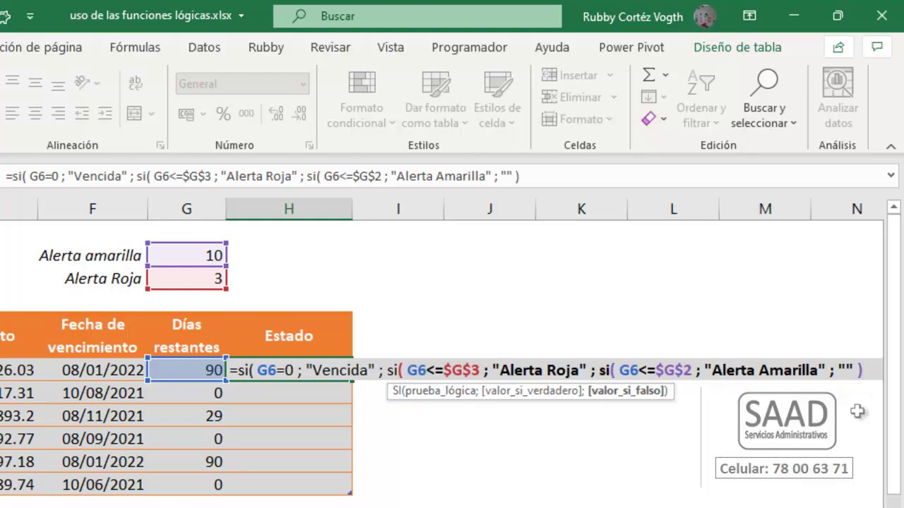
type(")")
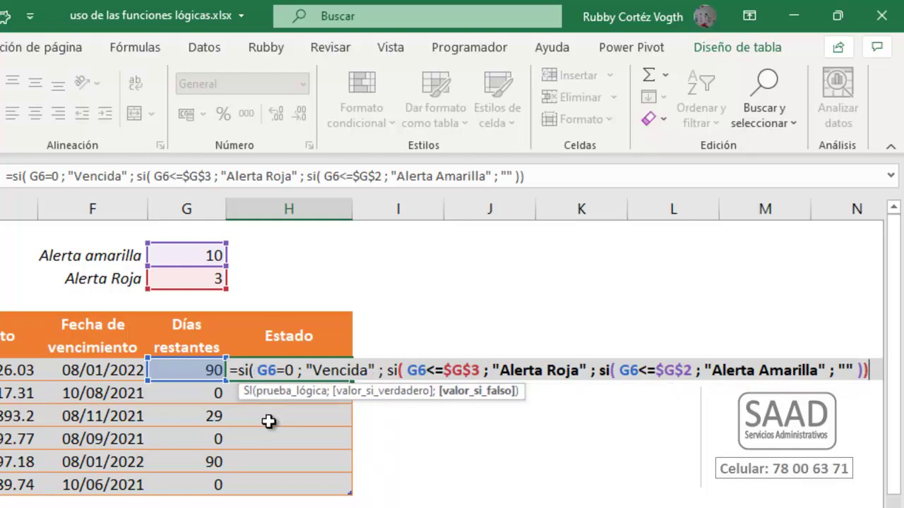
type(")")
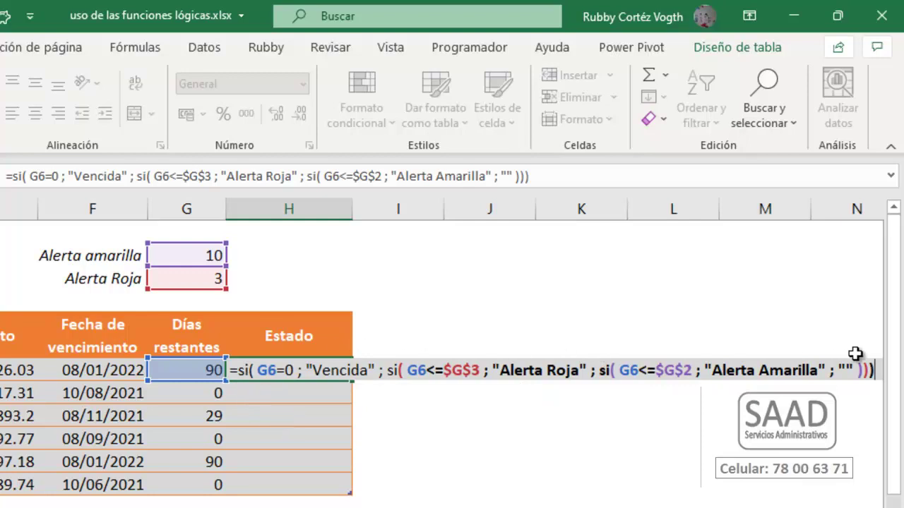
key("Return")
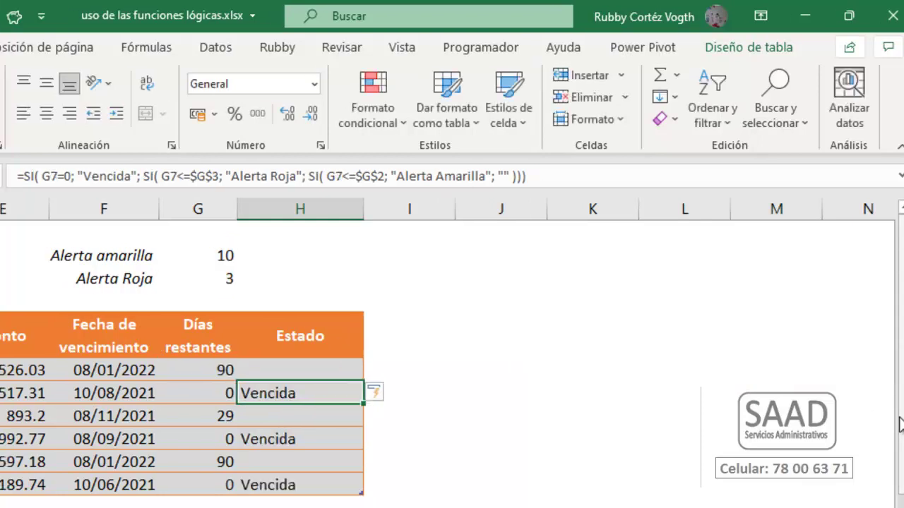
- Try 9 as record 003's remaining days in G8 to test the yellow alert, and undo the entry
key("Up")
key("Down")
key("Down")
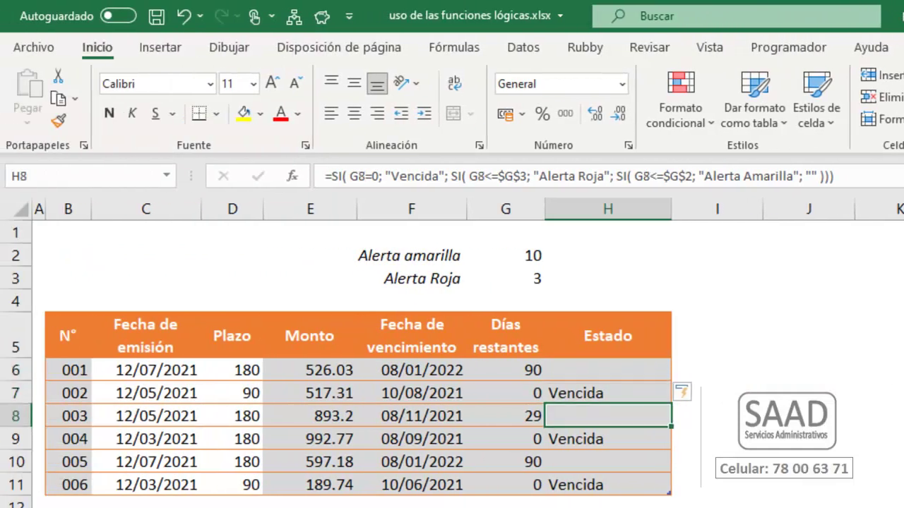
key("Left")
key("Left")
key("Right")
key("Left")
key("Right")
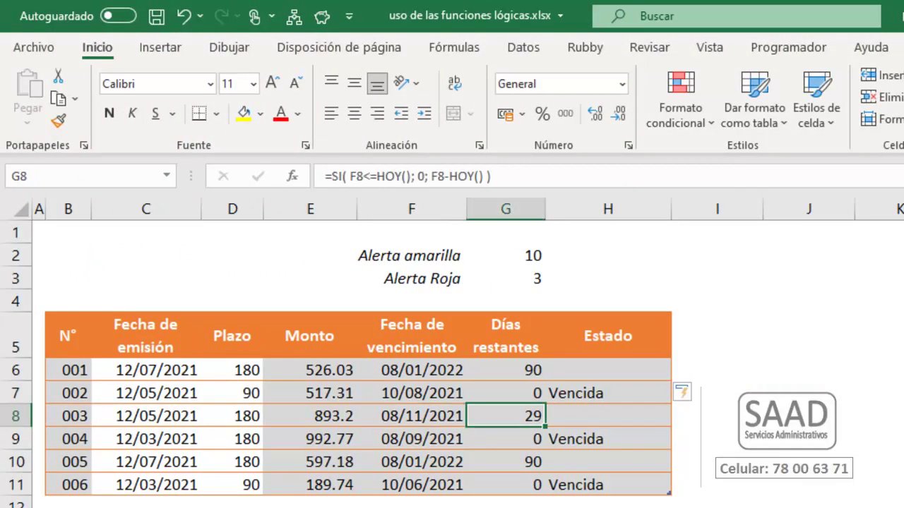
type("9")
key("Return")
key("Up")
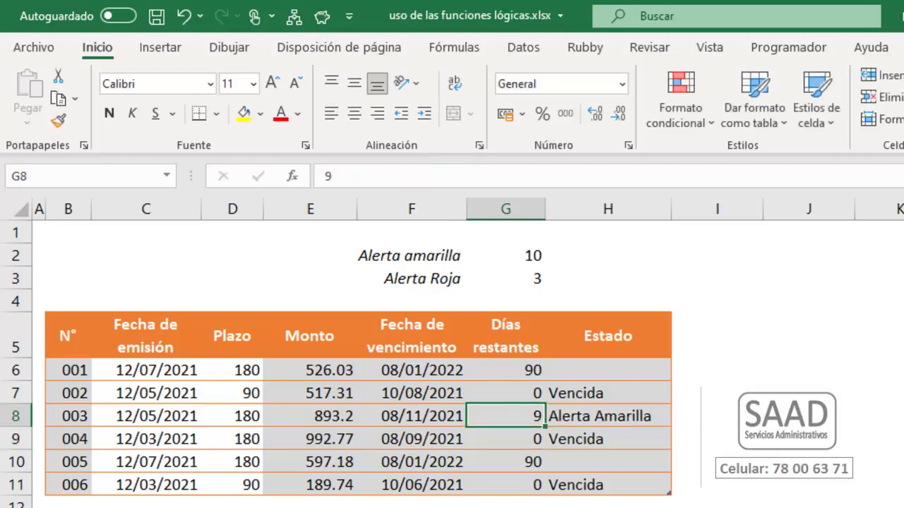
key("ctrl+z")
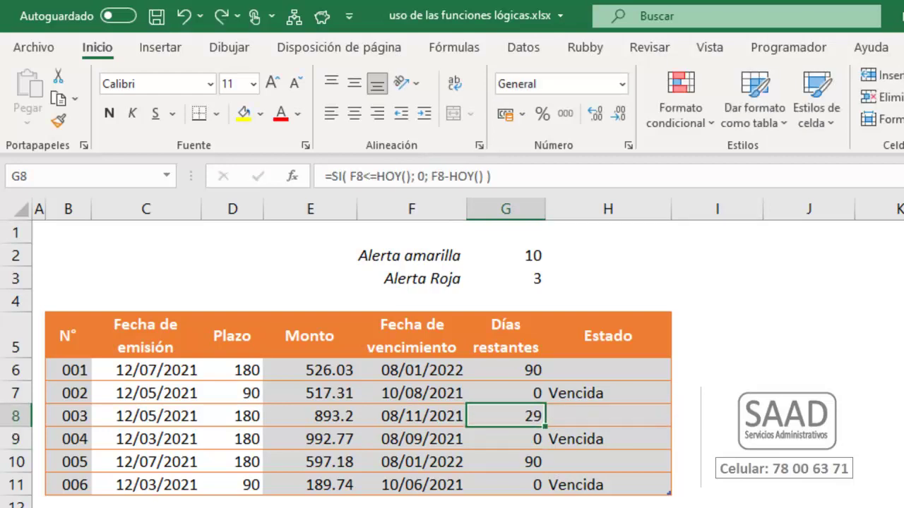
- Try 3 as the remaining days in G8 to test the red alert, and undo the entry
type("3")
key("Return")
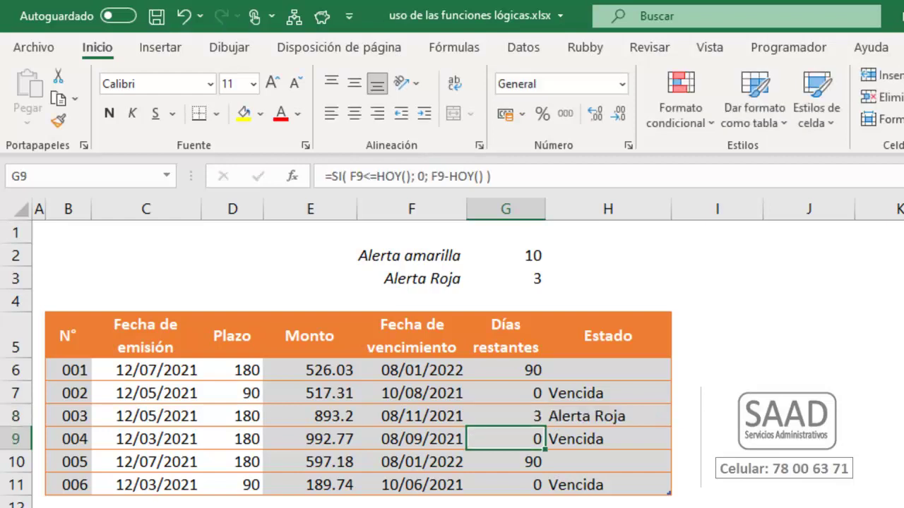
key("Up")
key("ctrl+z")
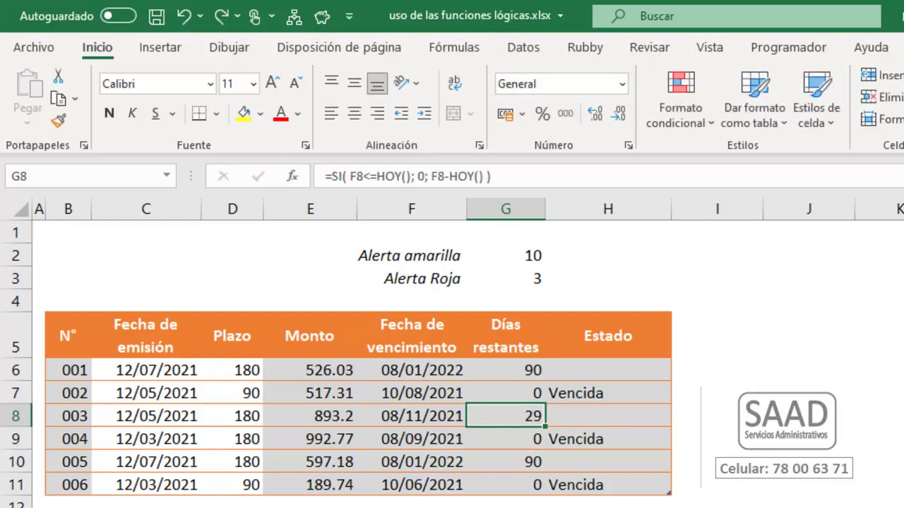
key("Up")
key("Up")
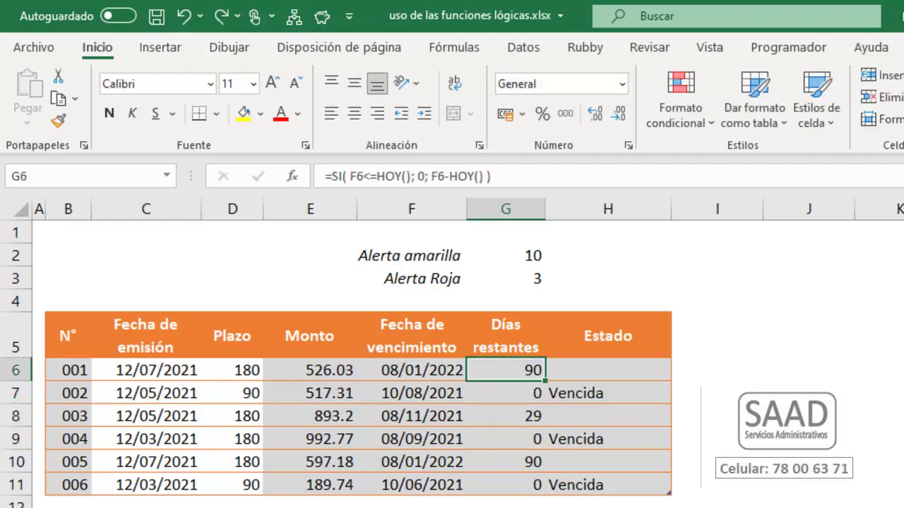
key("Down")
key("Down")
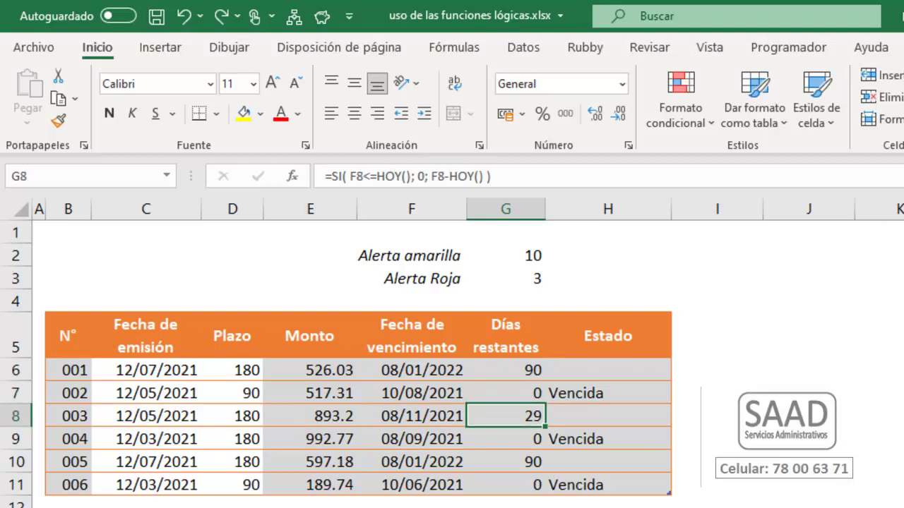
- Try 10, 3 and 0 in turn as record 003's remaining days in G8, and undo the three entries
type("10")
key("Return")
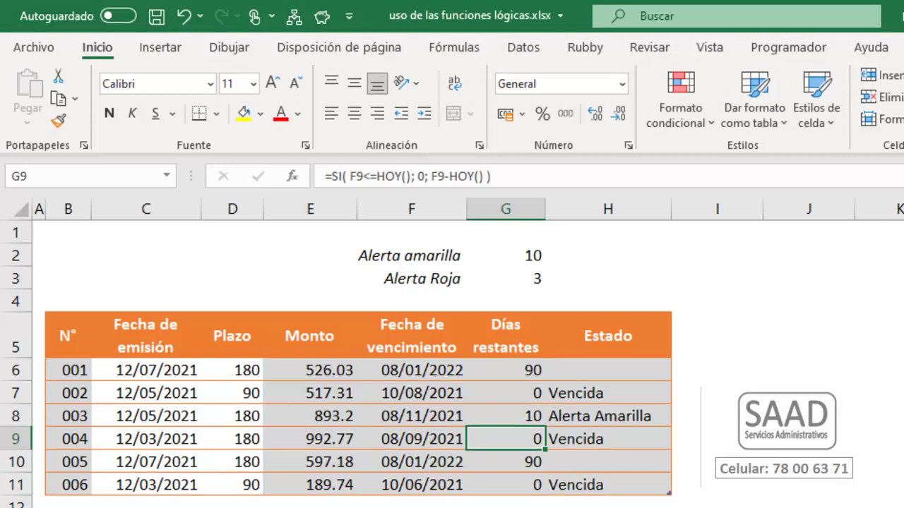
key("Up")
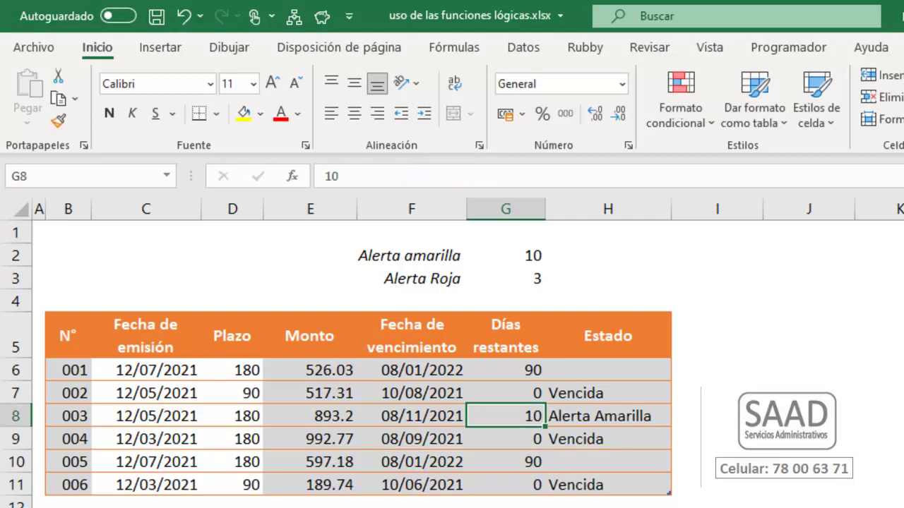
type("3")
key("Return")
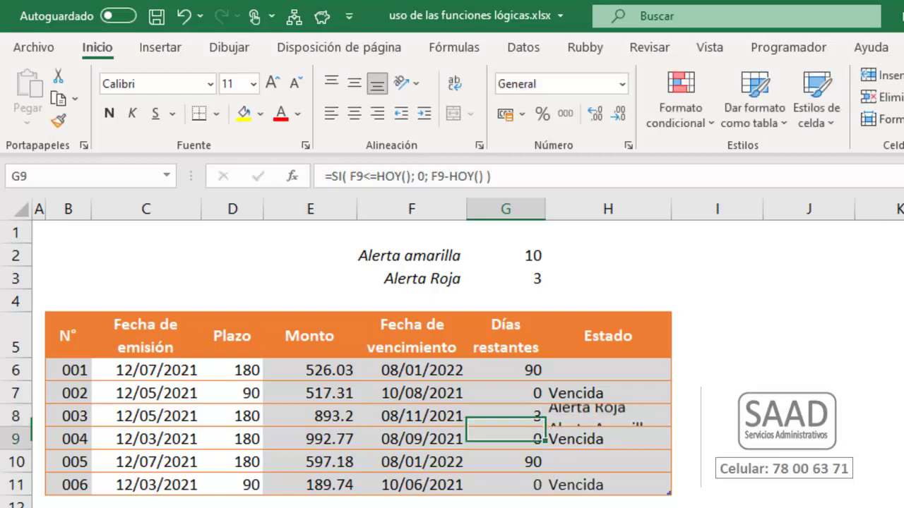
key("Up")
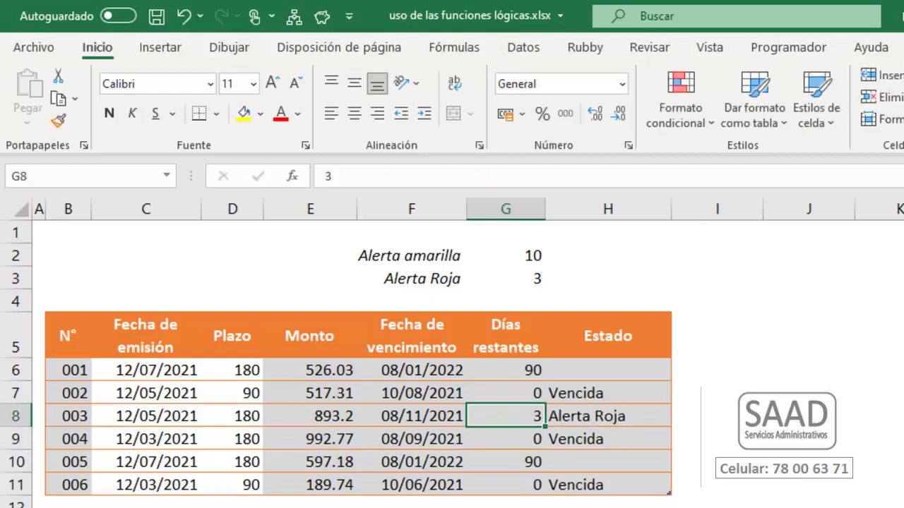
type("0")
key("Return")
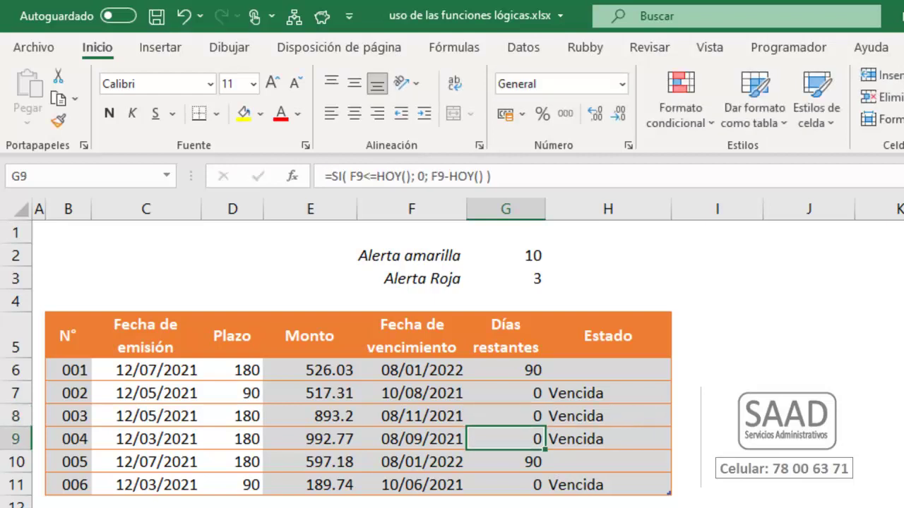
key("ctrl+z")
key("ctrl+z")
key("ctrl+z")
- Add filters to the due-date table's header row and open the Estado column's filter options
left_click(505, 370)
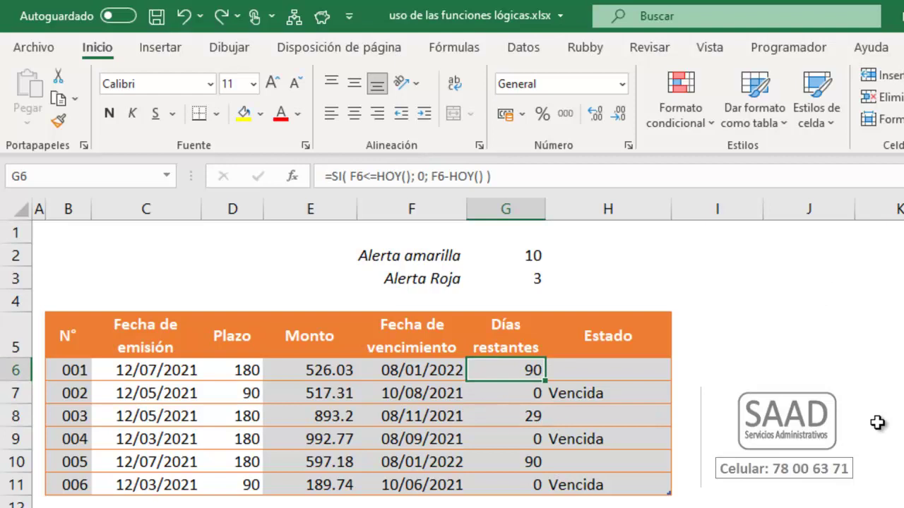
left_click(637, 367)
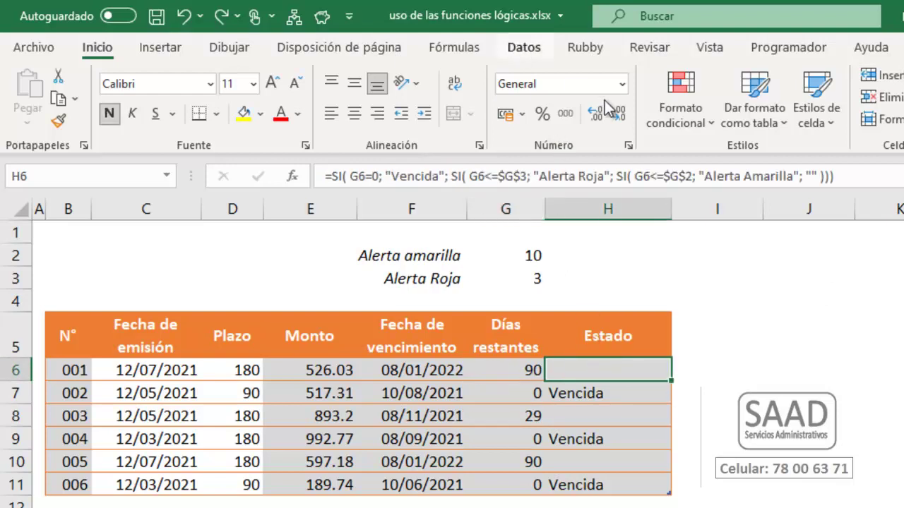
left_click(650, 106)
left_click(660, 349)
left_click(618, 316)
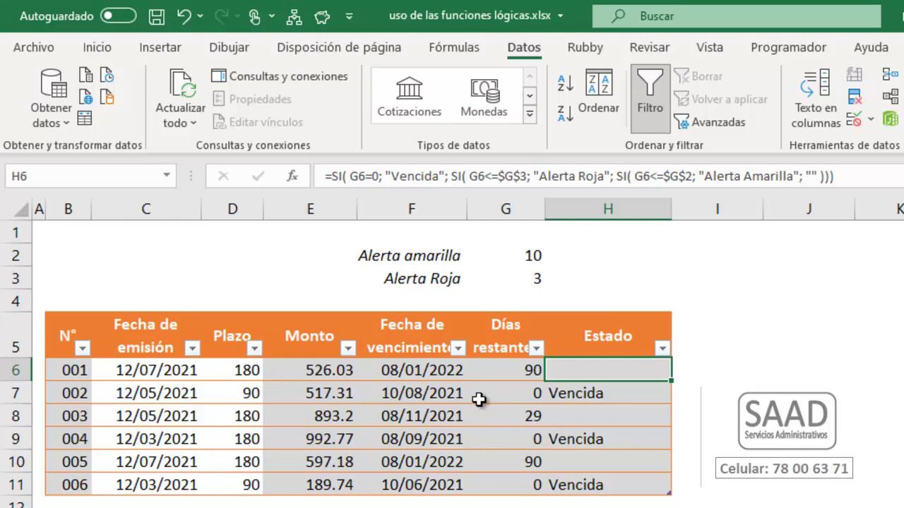
- Examine the Estado and Días restantes values and the rows of the records marked Vencida
left_click_drag(577, 369, 601, 483)
left_click_drag(506, 372, 526, 485)
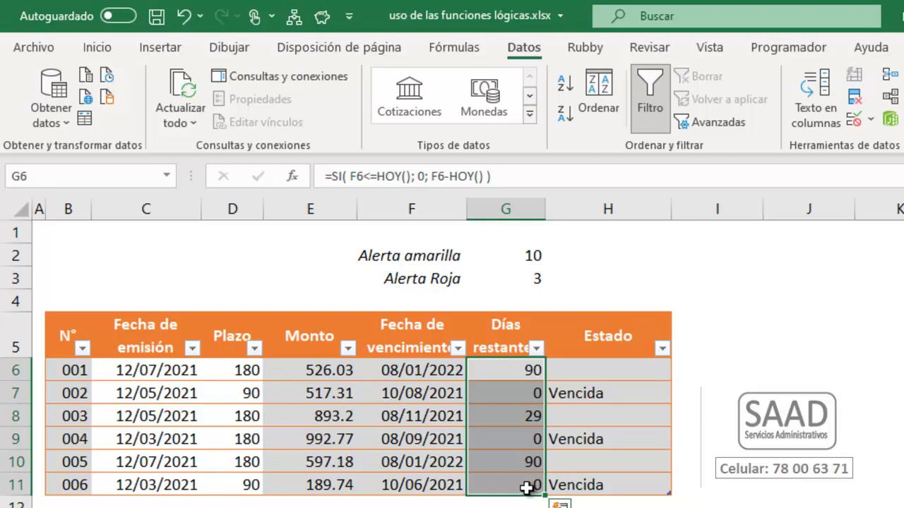
left_click_drag(579, 397, 75, 393)
left_click_drag(589, 439, 273, 458)
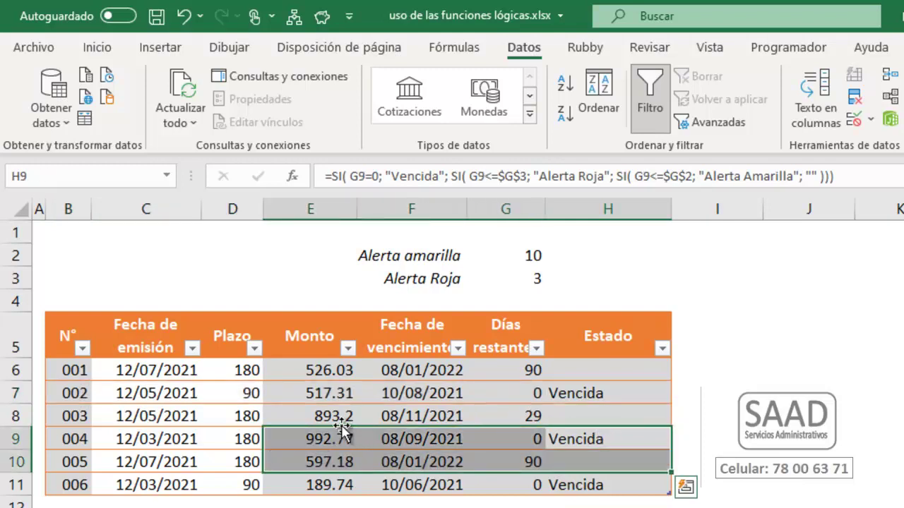
left_click(457, 411)
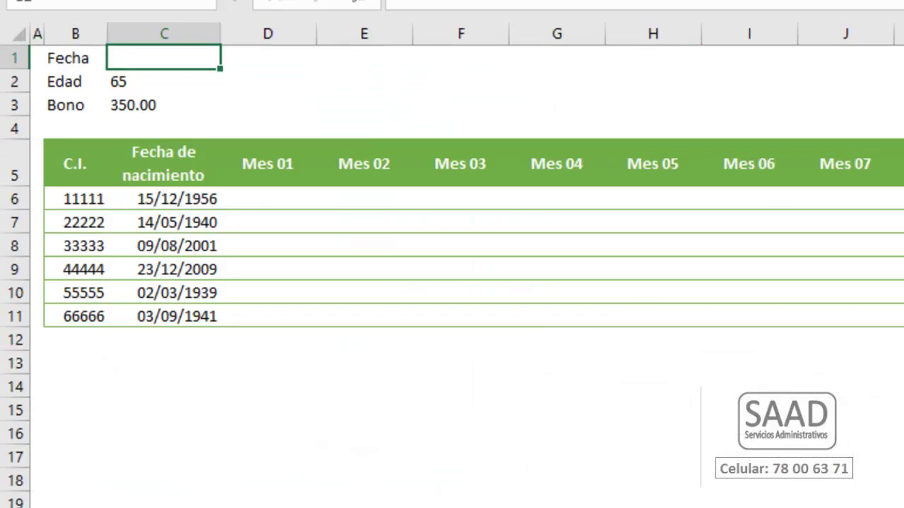
- Examine the Fecha, Edad and Bono parameters and the birth-date column on the monthly bonus sheet
key("Down")
key("Down")
key("Down")
key("Down")
key("Down")
key("Down")
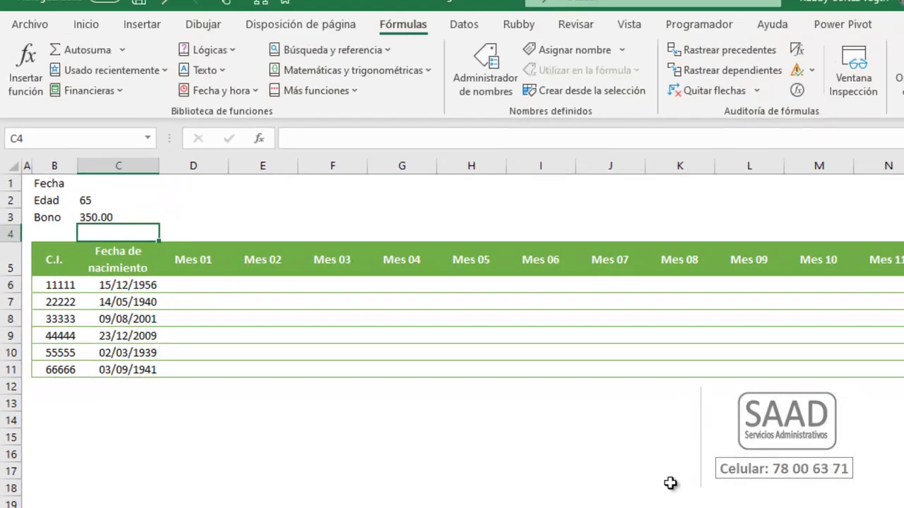
key("Up")
key("Up")
key("Up")
key("Up")
key("Up")
key("Down")
key("Up")
key("Down")
key("Down")
key("Down")
key("Down")
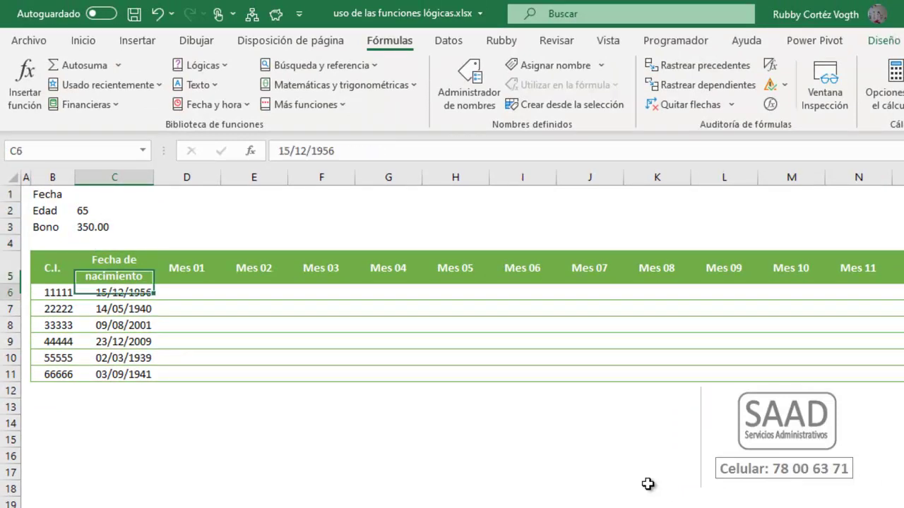
- Examine the empty monthly bonus cells of all six records, from Mes 01 in D6 across the month columns
key("Right")
key("shift+Down")
key("shift+Down")
key("shift+Down")
key("shift+Down")
key("shift+Down")
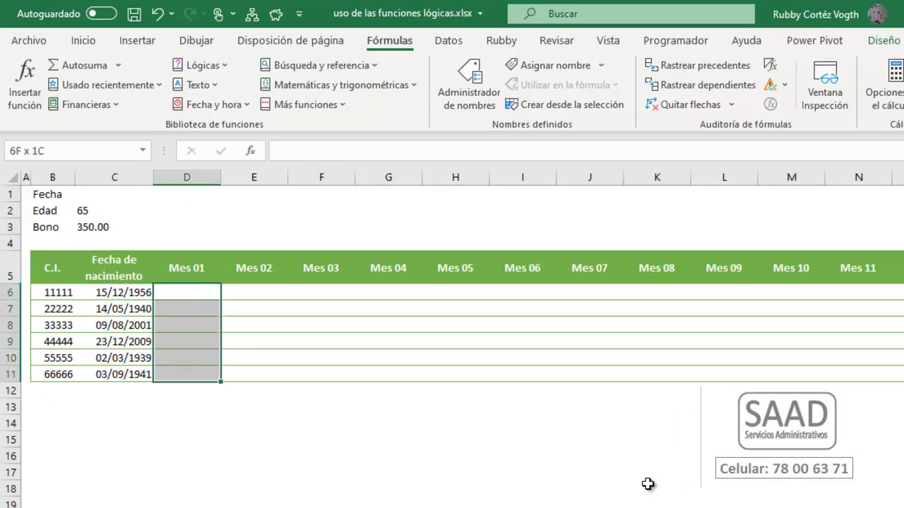
key("shift+Right")
key("shift+Right")
key("shift+Right")
key("shift+Right")
key("shift+Right")
key("shift+Right")
key("shift+Right")
key("shift+Right")
key("shift+Right")
key("shift+Right")
key("shift+Right")
key("shift+Right")
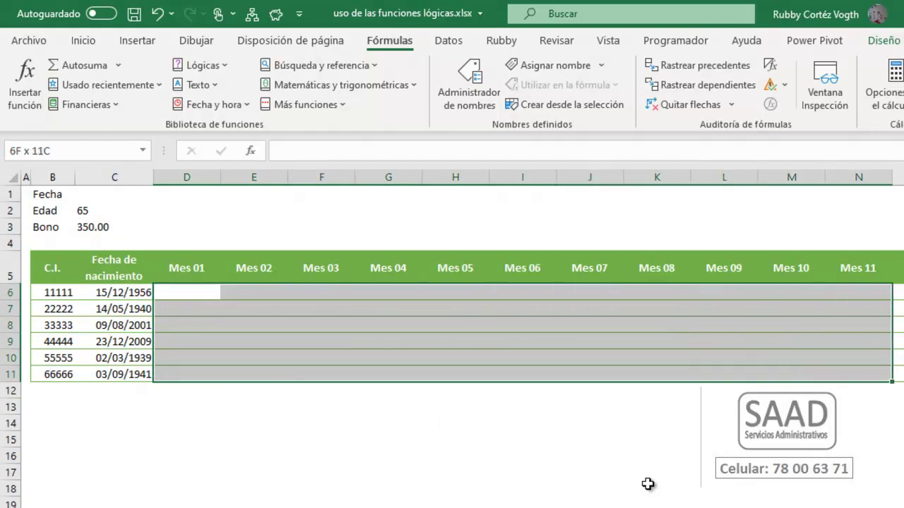
- Review the Edad and Bono parameters in C2 and C3
key("Up")
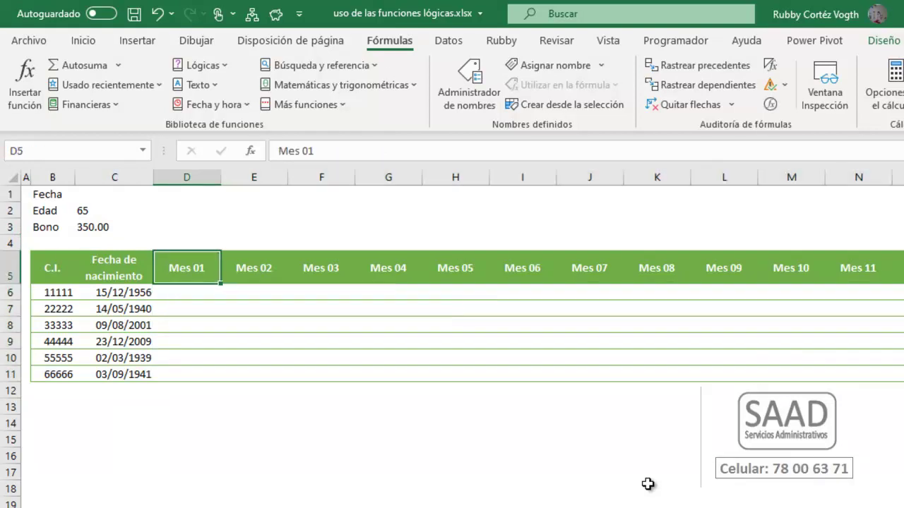
key("Up")
key("Left")
key("Up")
key("Up")
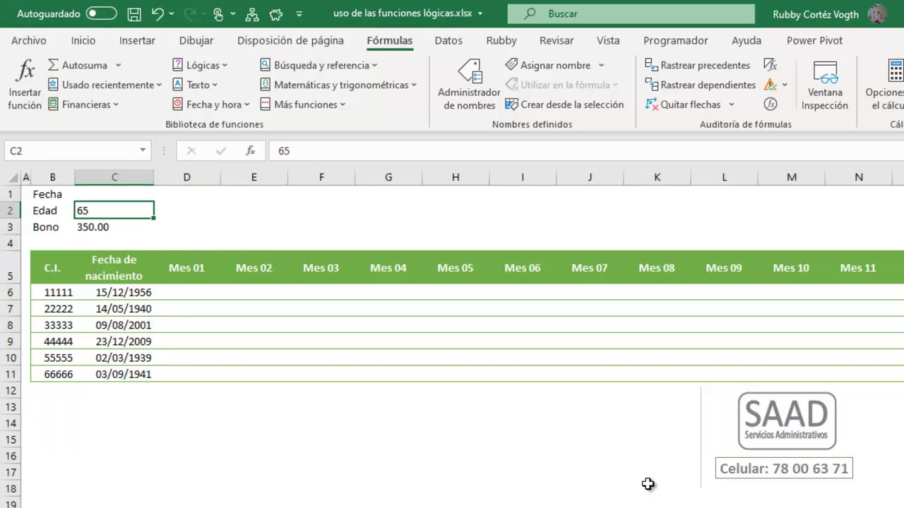
key("Down")
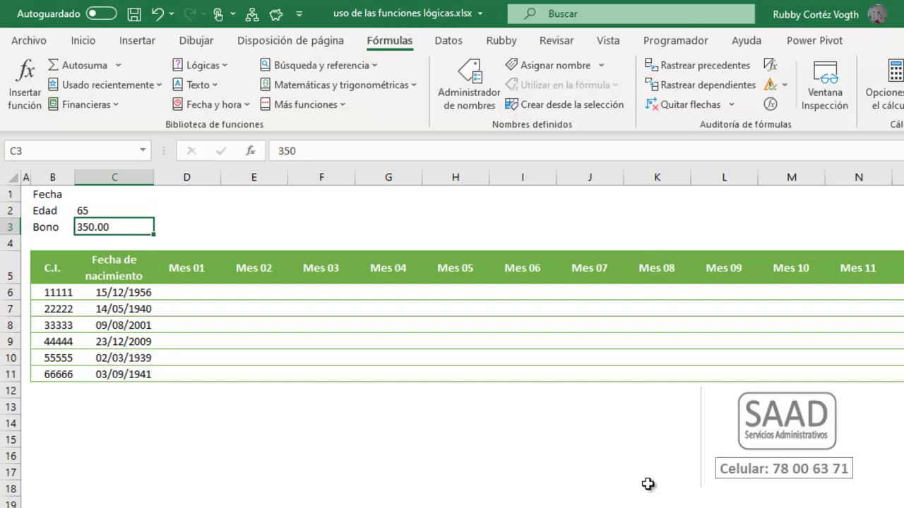
key("Up")
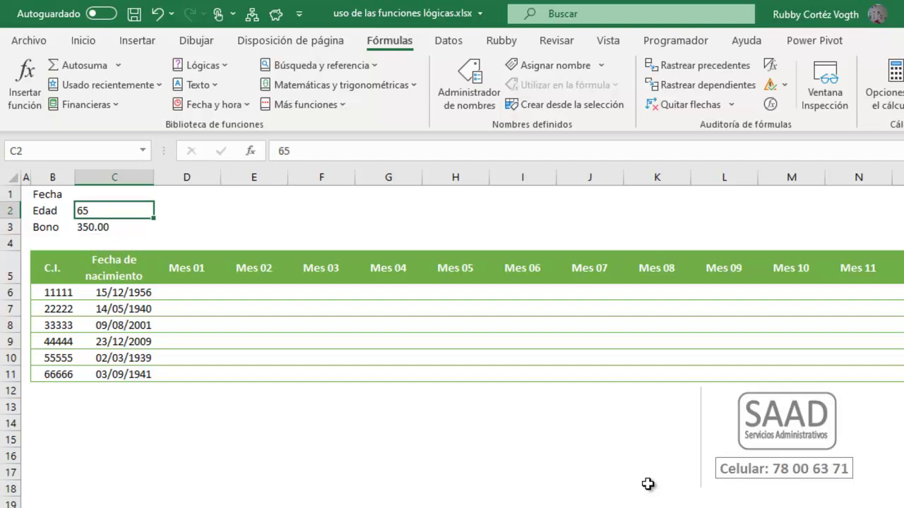
- Enter =HOY() as the Fecha in C1 and align the date left
key("Up")
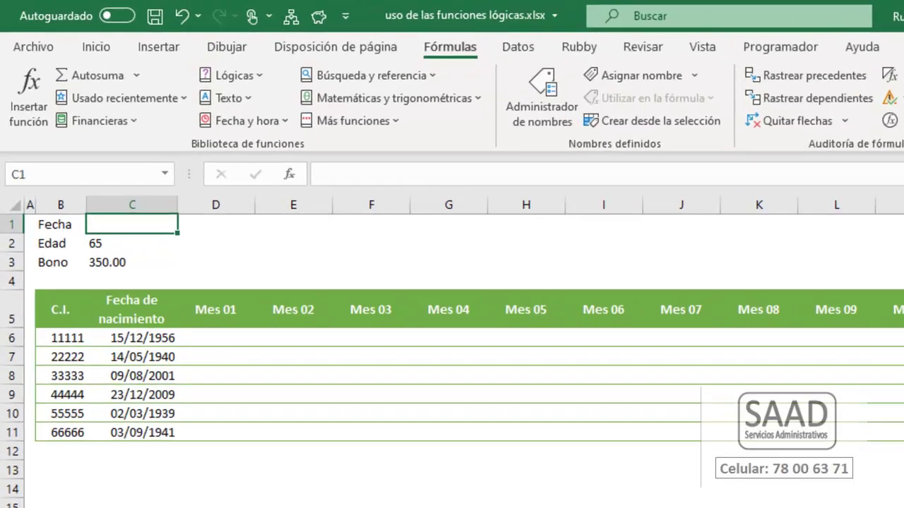
type("=hoy()")
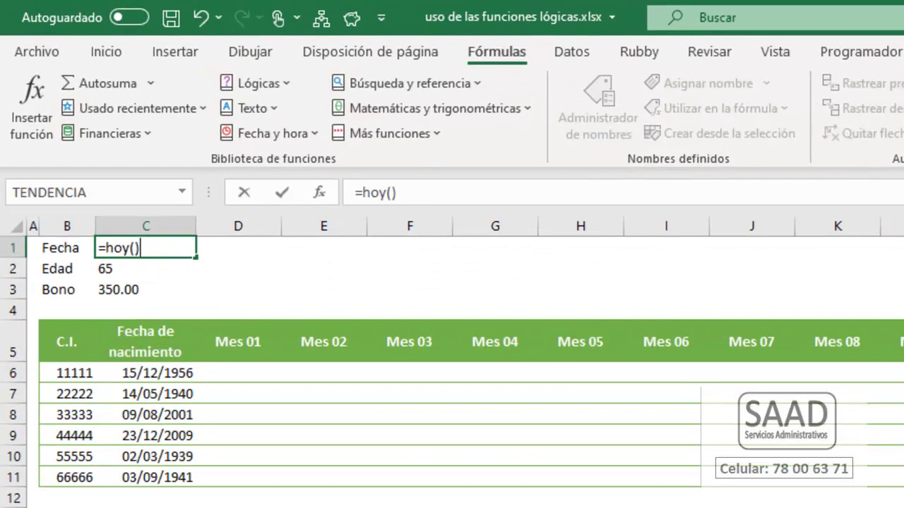
key("Return")
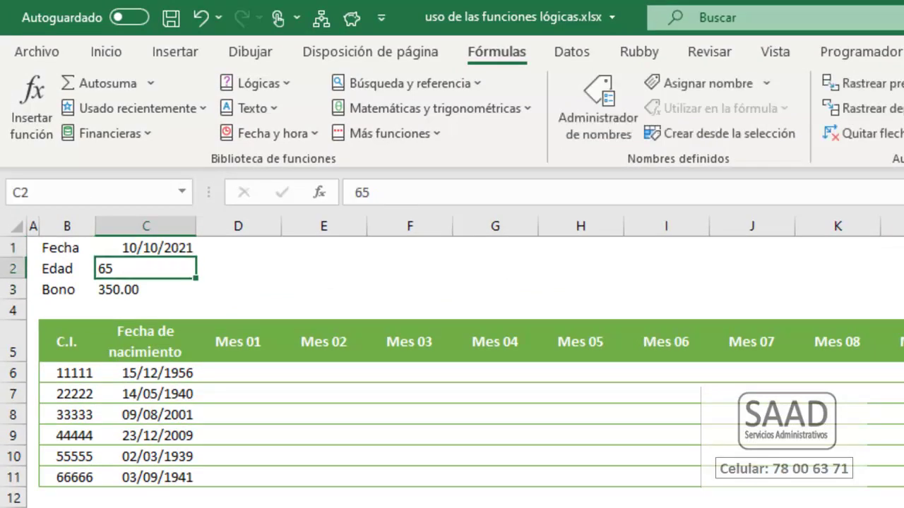
key("Up")
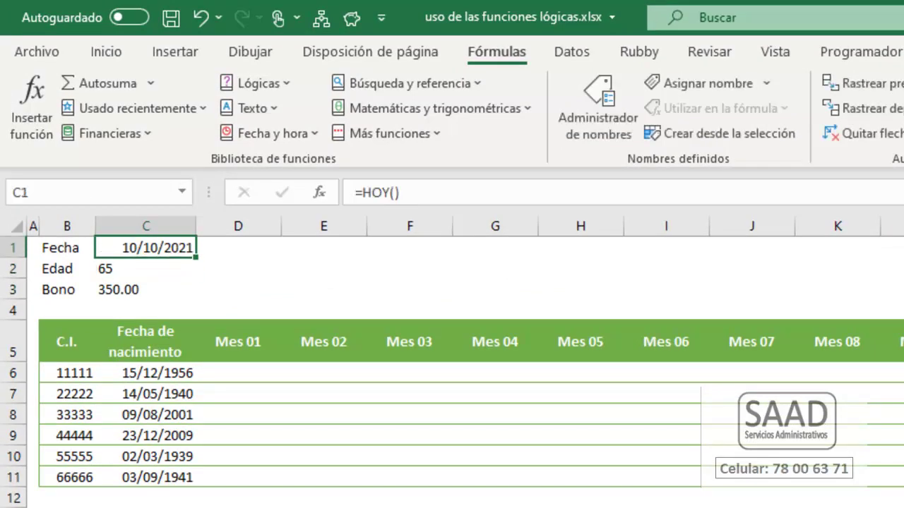
left_click(106, 51)
left_click(360, 122)
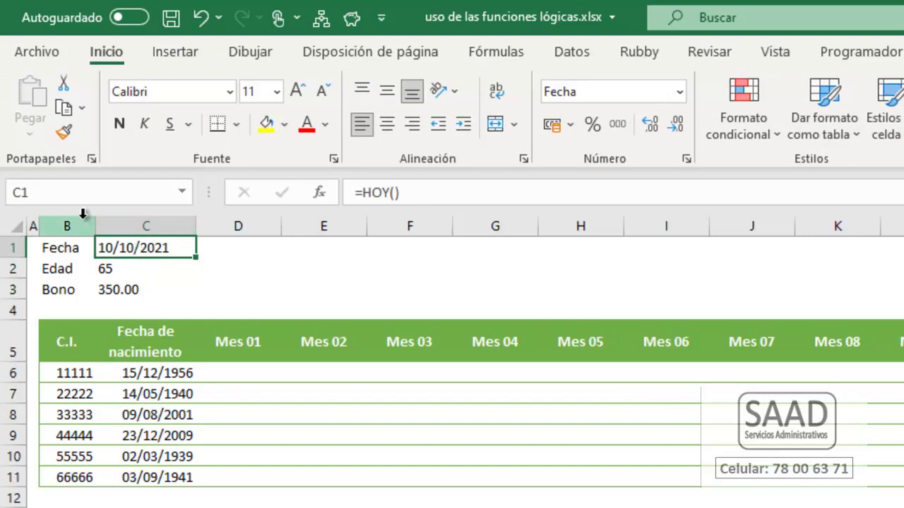
- Name the Fecha cell C1 FechaActual
left_click(60, 192)
type("Fec")
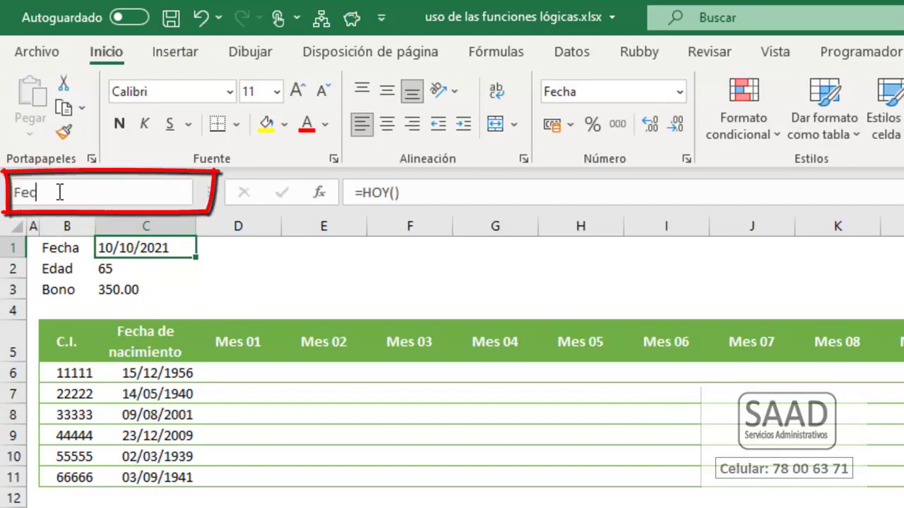
type("haACtual")
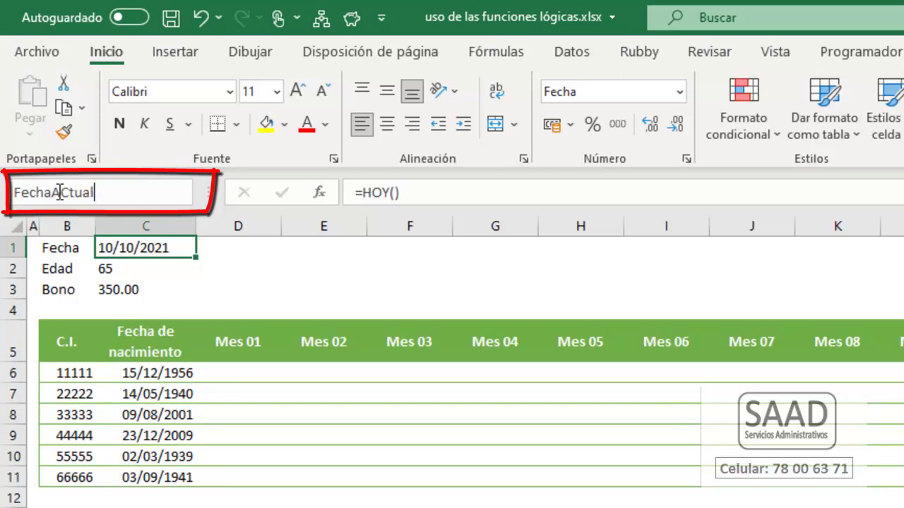
key("Left")
key("Left")
key("Left")
key("Left")
key("BackSpace")
type("c")
key("Return")
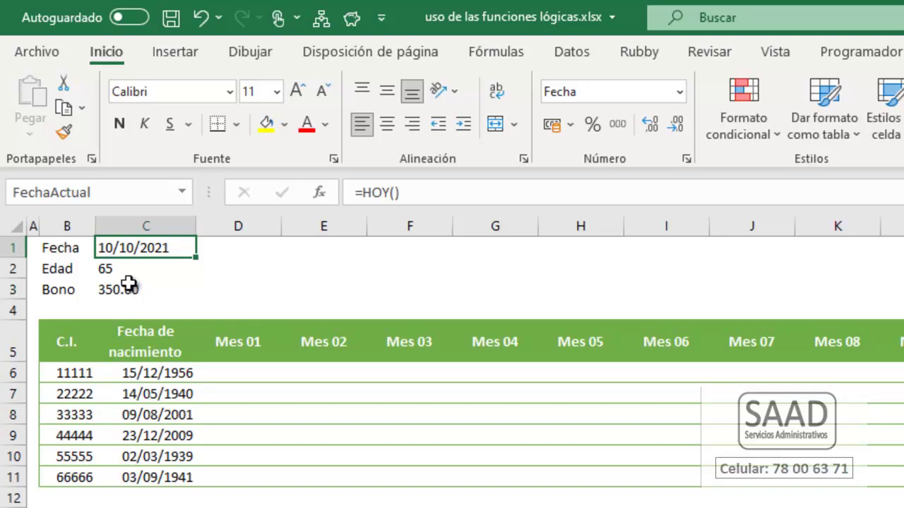
- Name the Edad cell C2 EdadInicio
left_click(107, 268)
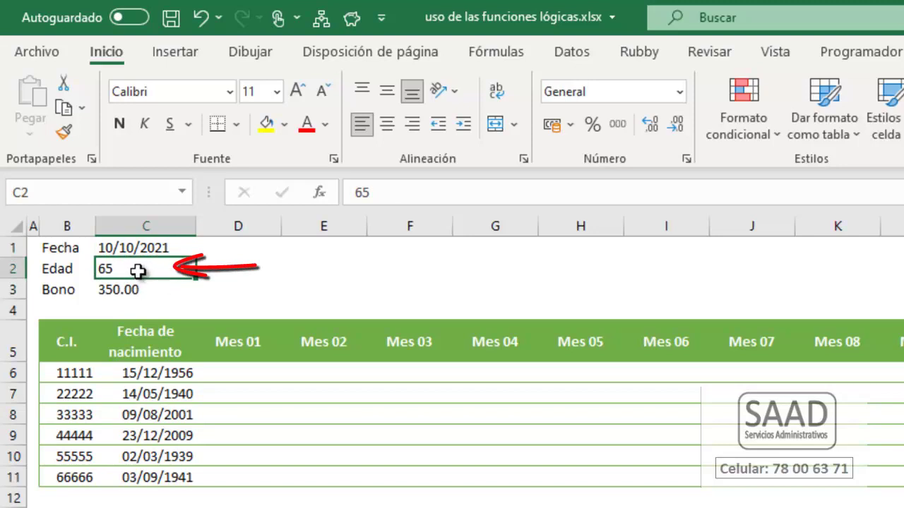
left_click(70, 194)
type("EDadIncí")
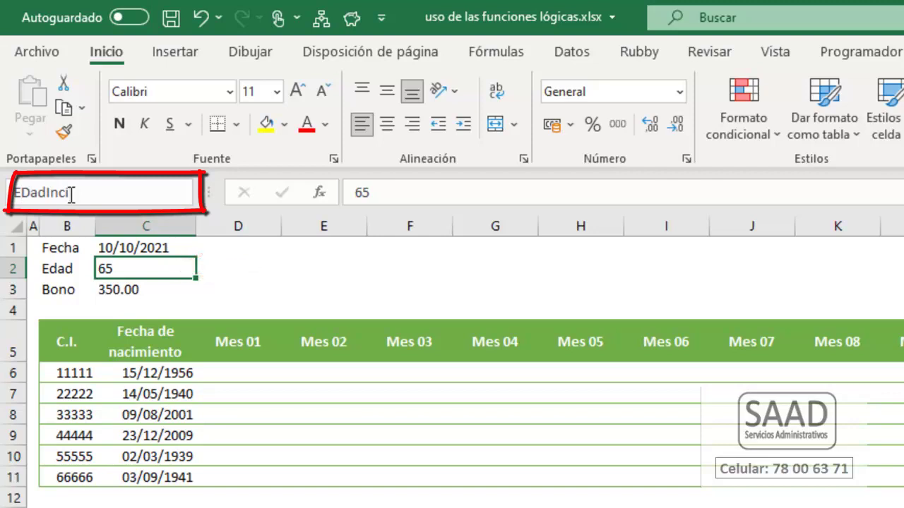
key("BackSpace")
key("BackSpace")
key("BackSpace")
key("BackSpace")
key("BackSpace")
key("BackSpace")
key("BackSpace")
type("f")
type("dadInicio")
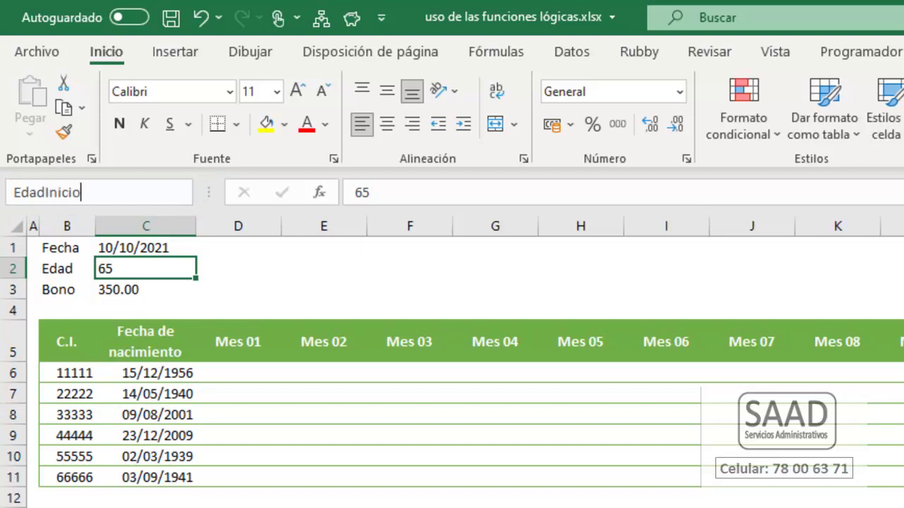
key("Return")
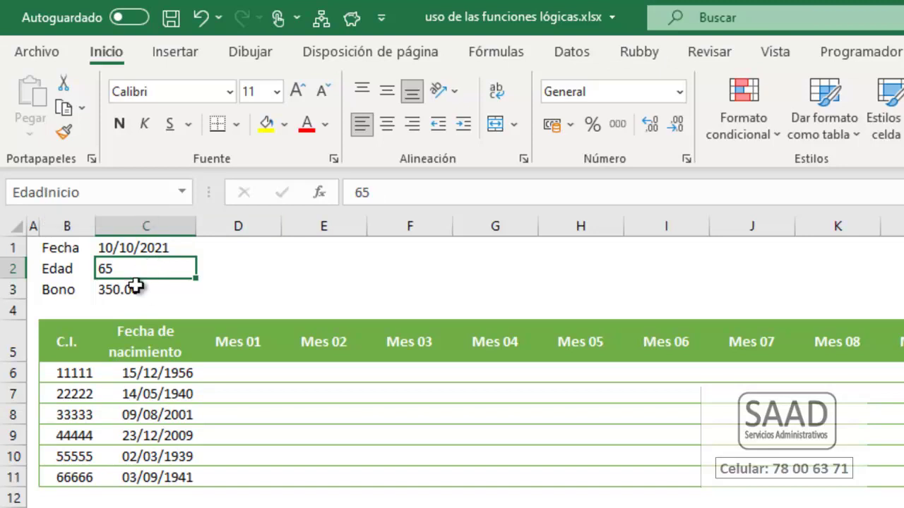
left_click(100, 192)
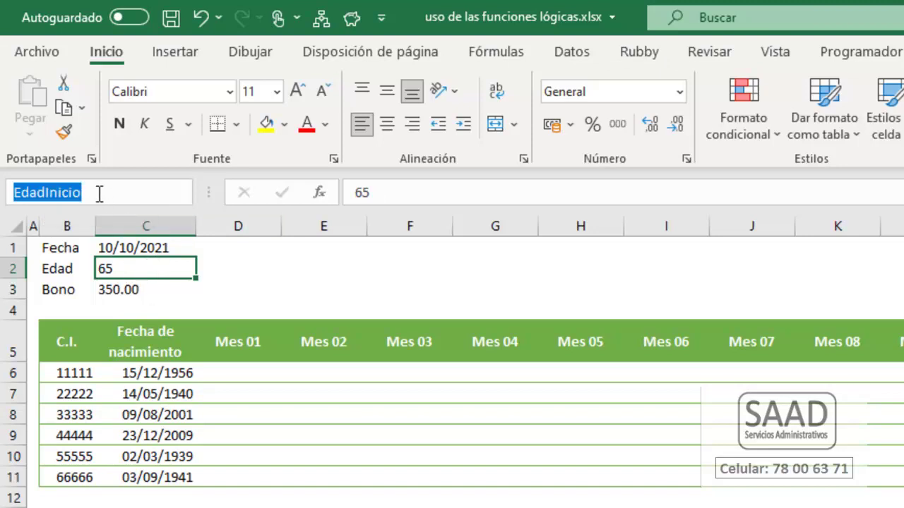
key("Escape")
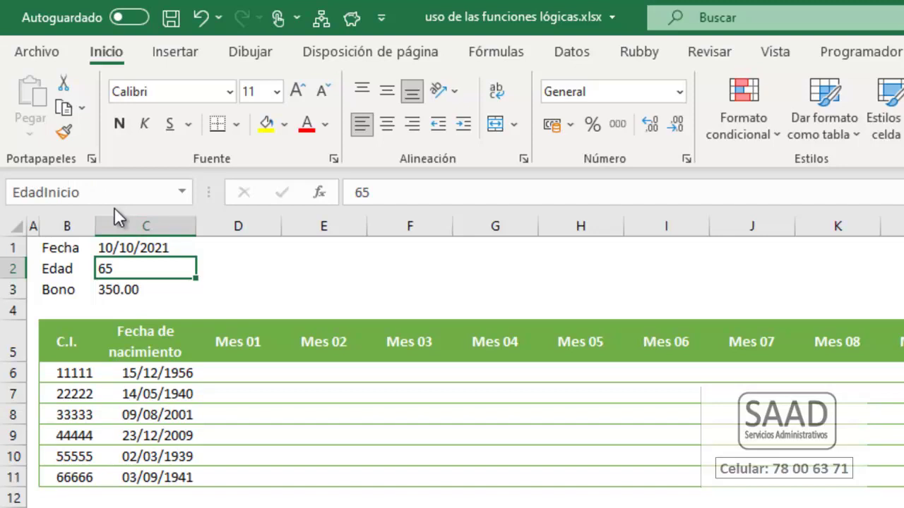
- Name the Bono cell C3 BonoAsignado
left_click(113, 286)
left_click(68, 197)
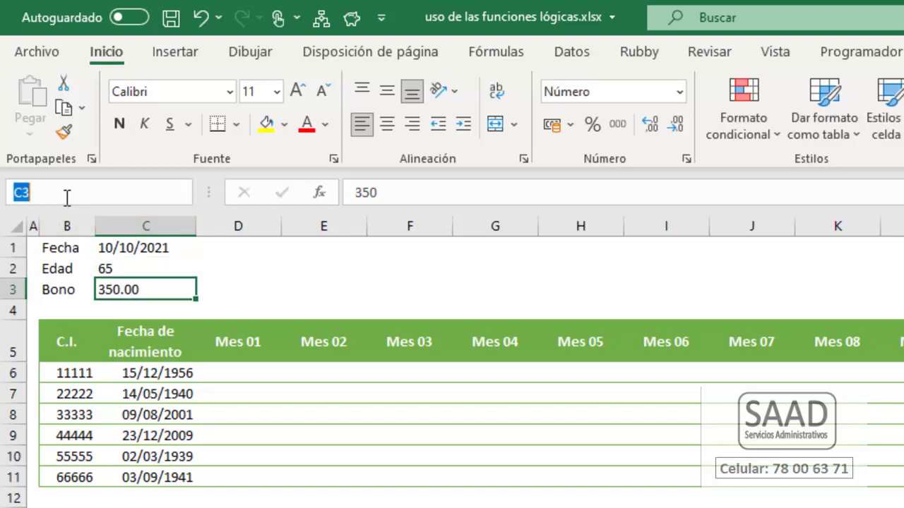
type("BanoA")
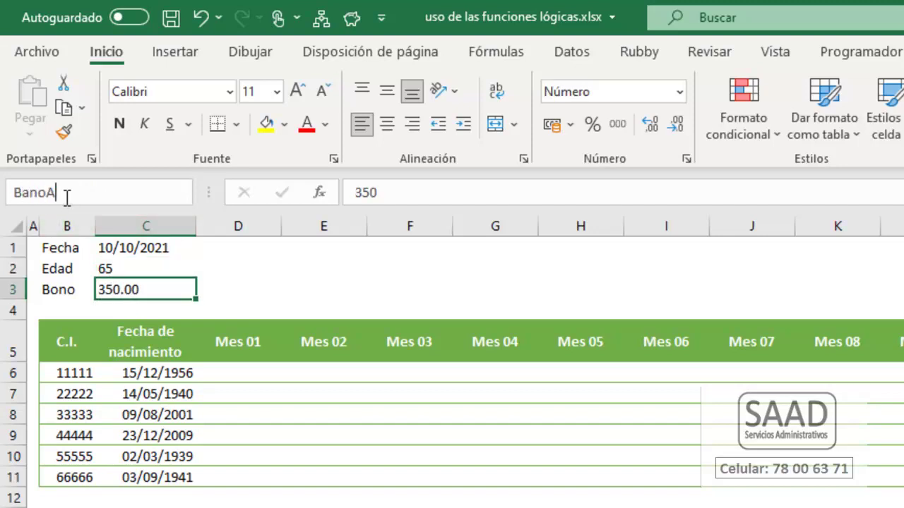
type("signado")
left_click(22, 192)
key("Delete")
type("o")
key("Return")
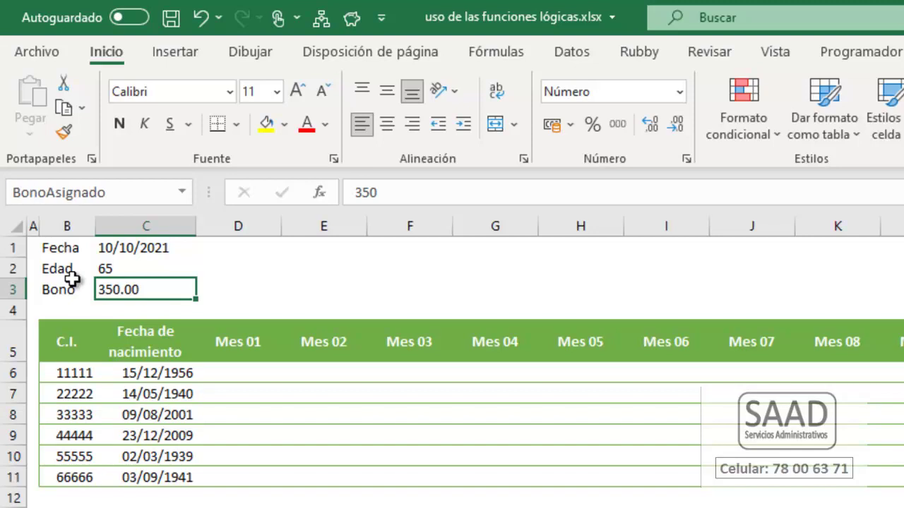
- Check the defined names by jumping to FechaActual and to BonoAsignado
left_click(326, 307)
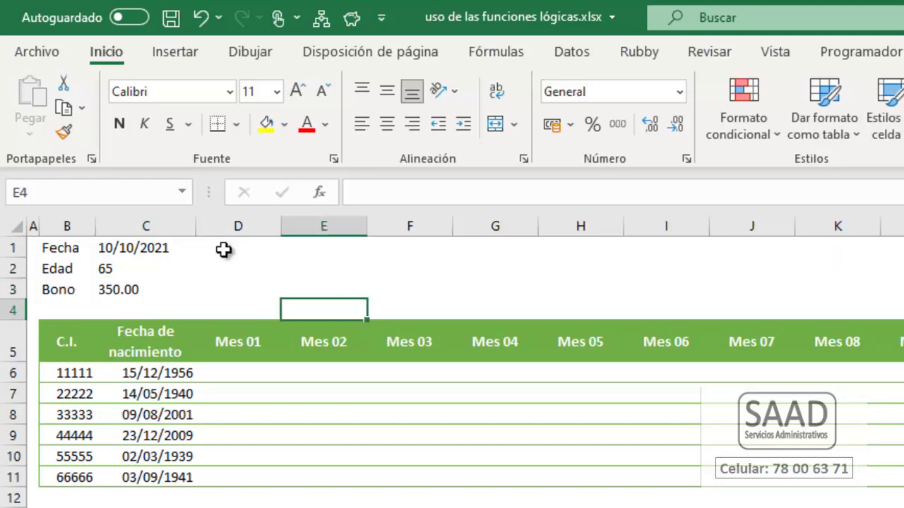
left_click(183, 192)
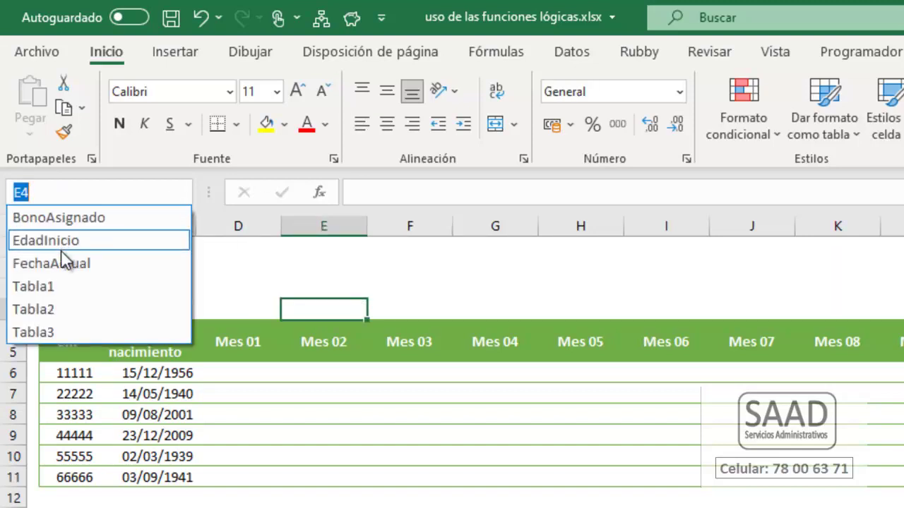
left_click(64, 263)
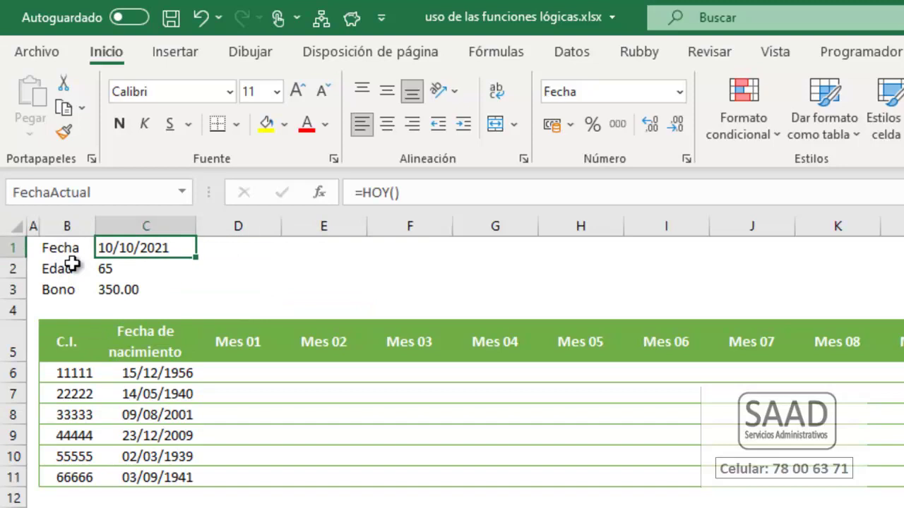
left_click(181, 192)
left_click(81, 219)
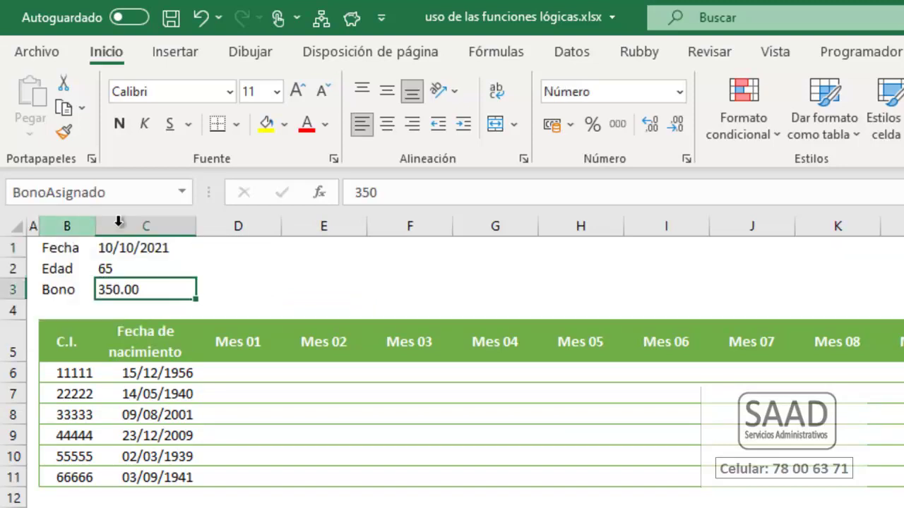
- Insert a column before Mes 01 in the bonus table and title it Edad
left_click(244, 336)
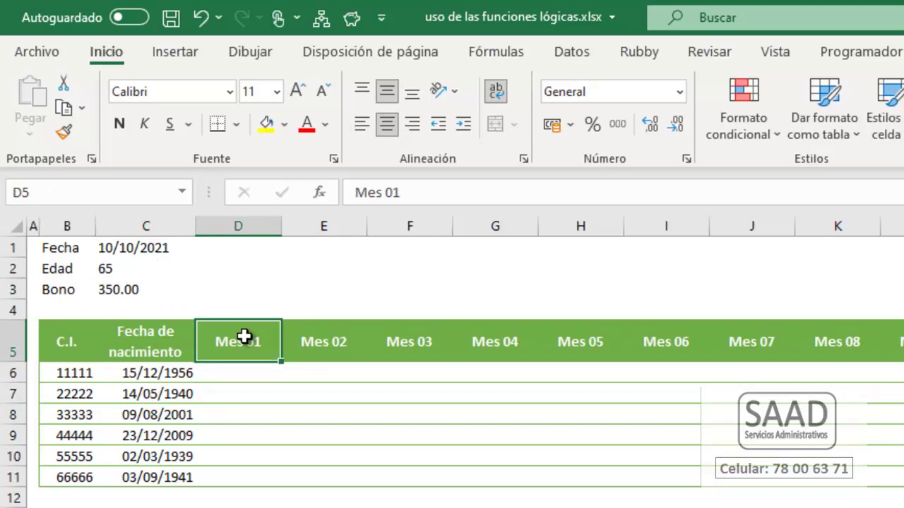
key("ctrl+plus")
type("Edad")
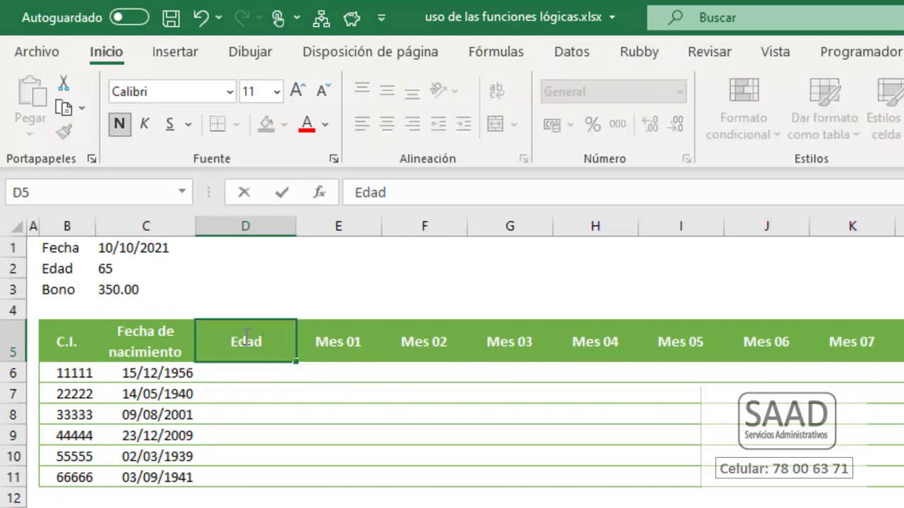
key("Return")
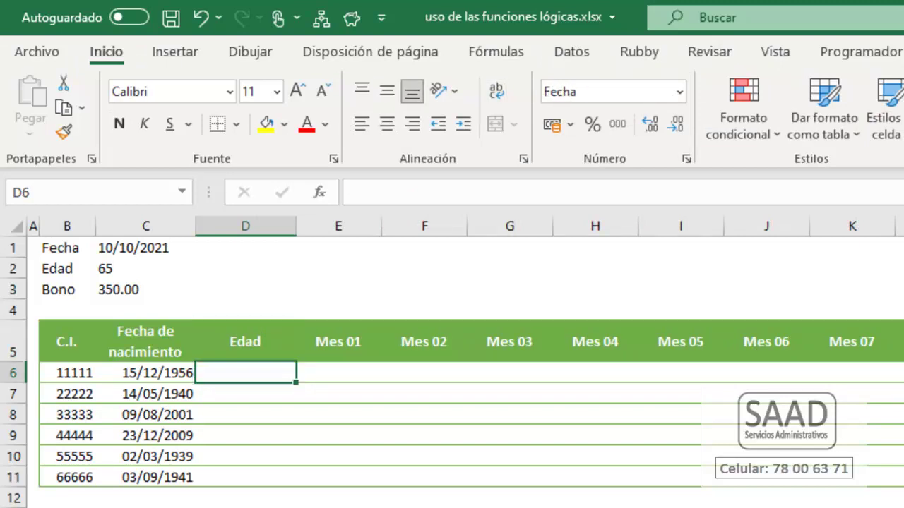
- Calculate the ages in the Edad column by entering =SIFECHA( C6; FechaActual; "y" ) in D6
type("=sifecha")
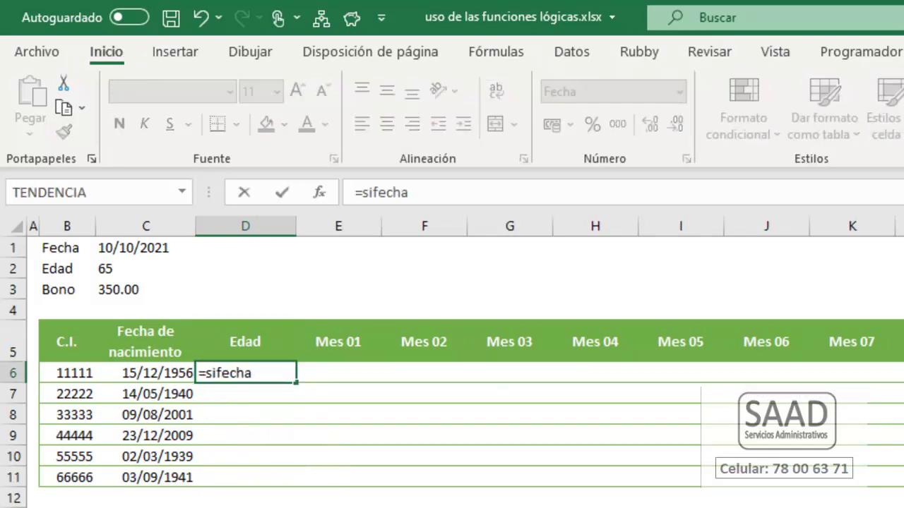
type("(")
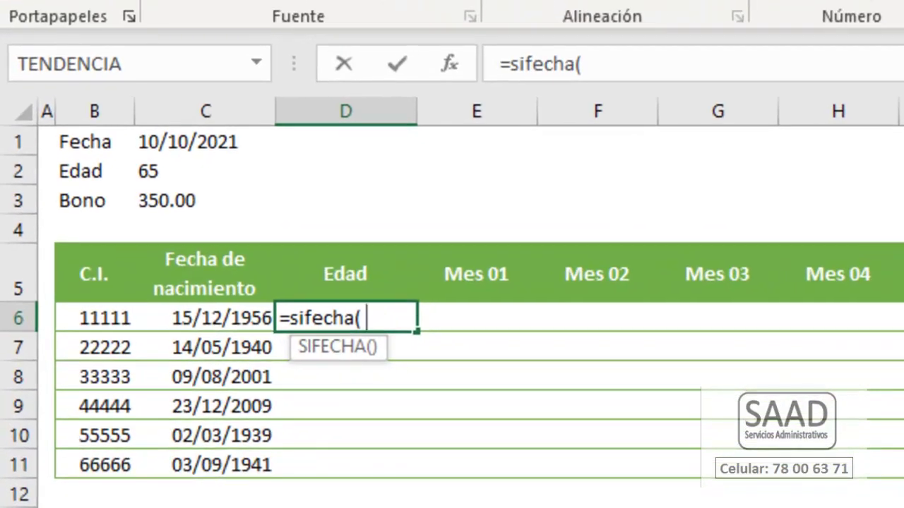
type(" C")
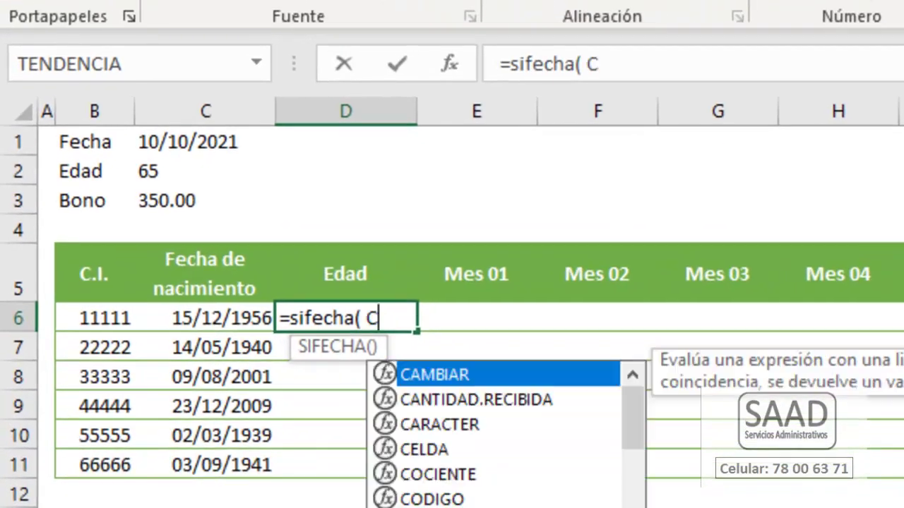
type("6 ;")
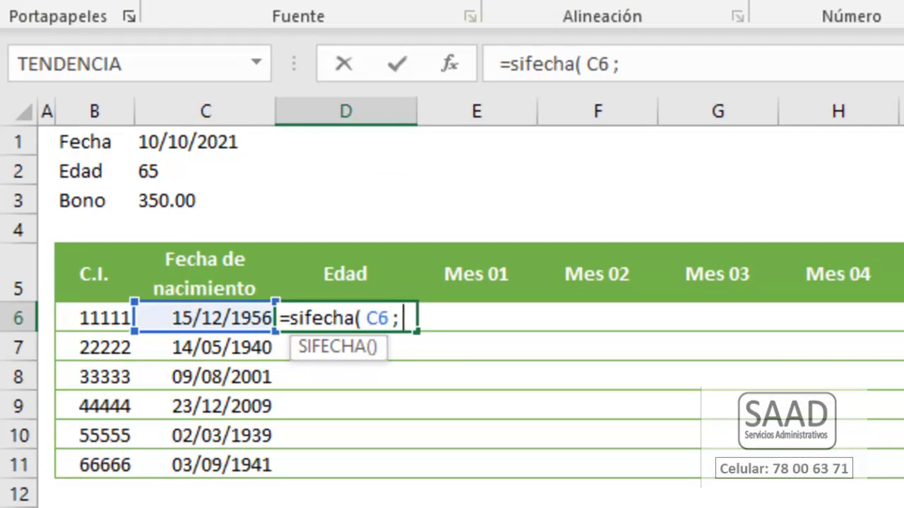
left_click(209, 146)
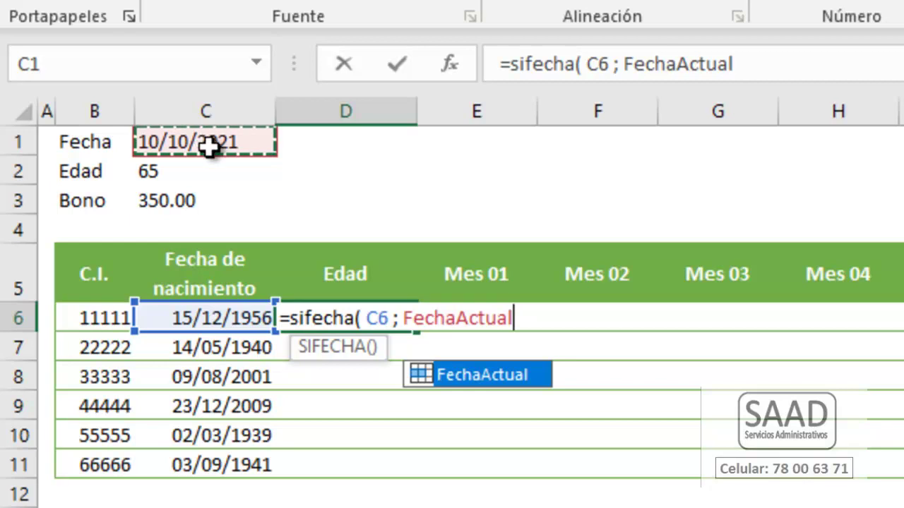
type("; \"y")
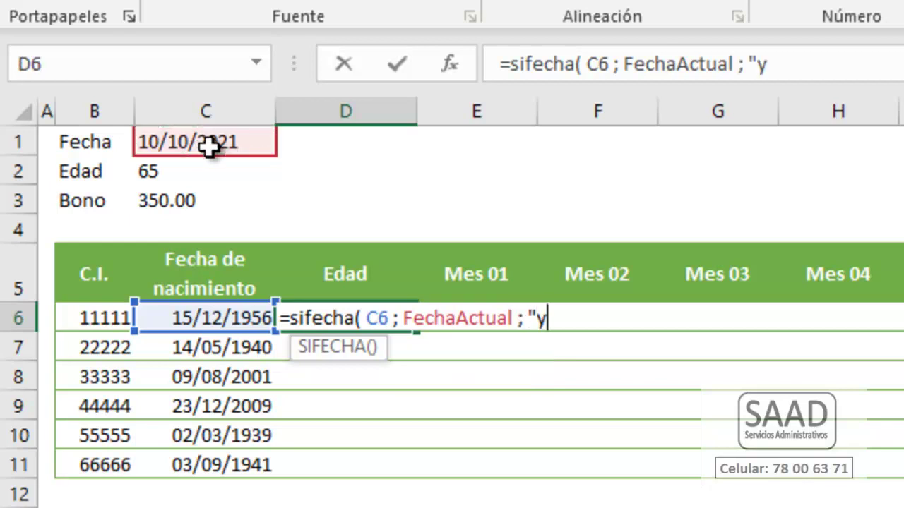
type("\" )")
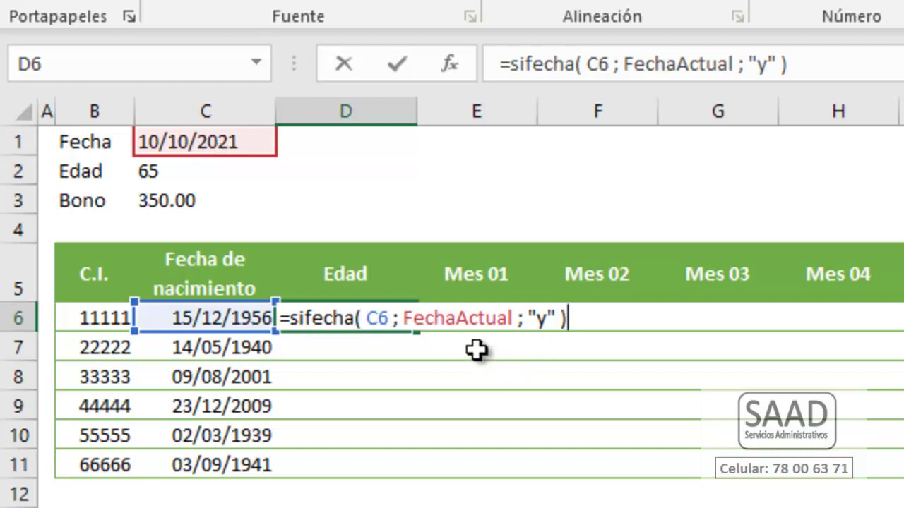
key("Return")
key("Up")
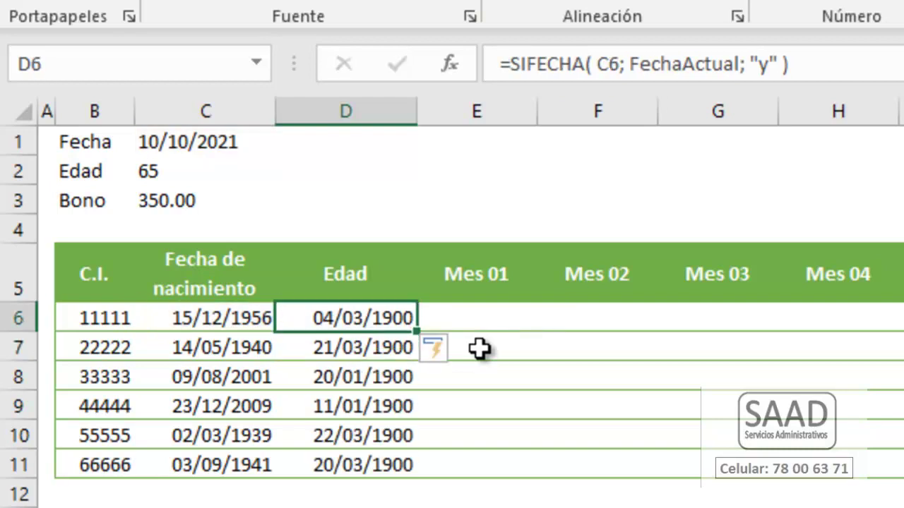
- Try the Porcentaje and Científica number formats on the ages in D6:D11
key("ctrl+shift+Down")
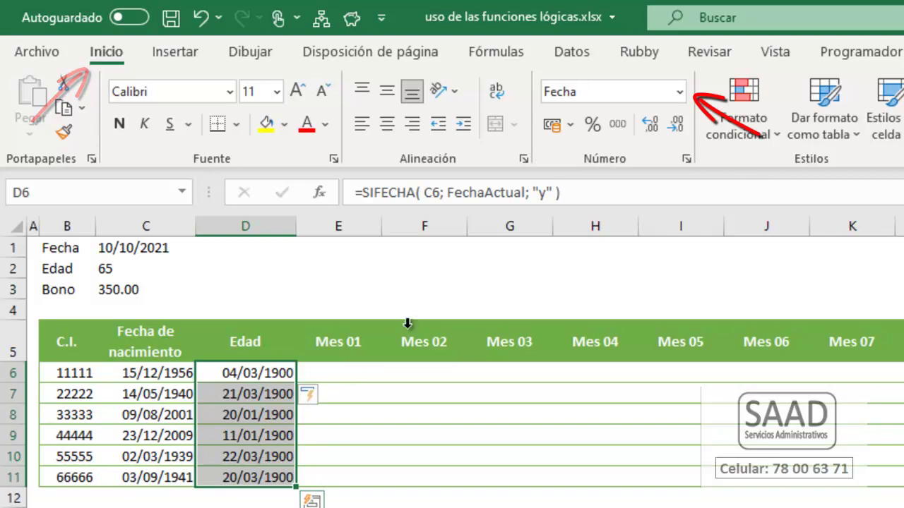
left_click(180, 21)
right_click(113, 51)
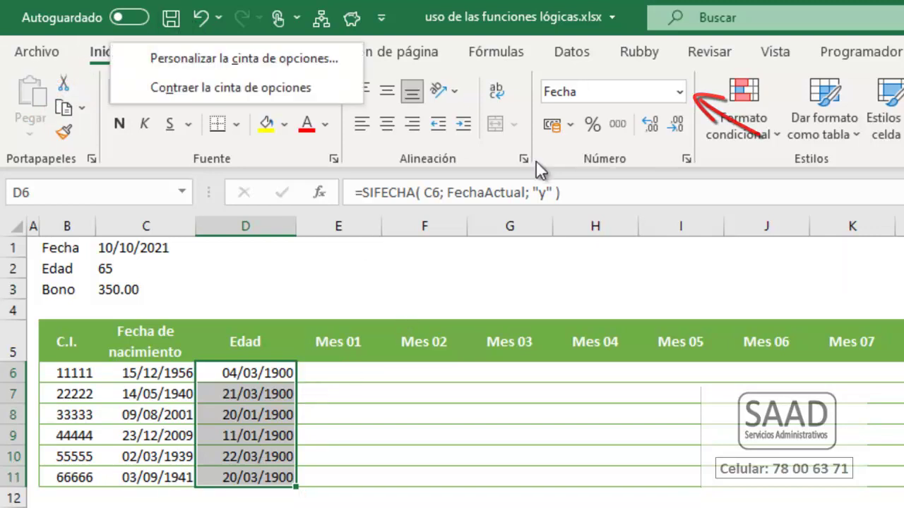
left_click(679, 91)
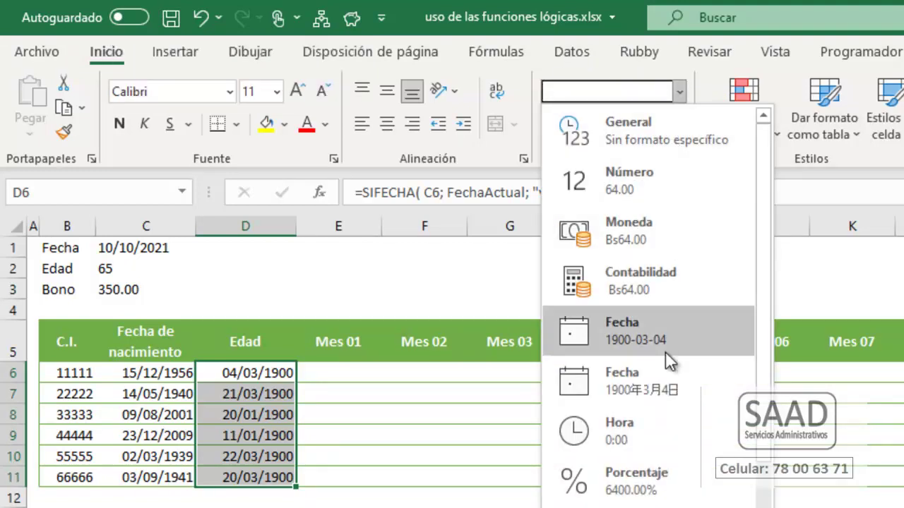
left_click(657, 499)
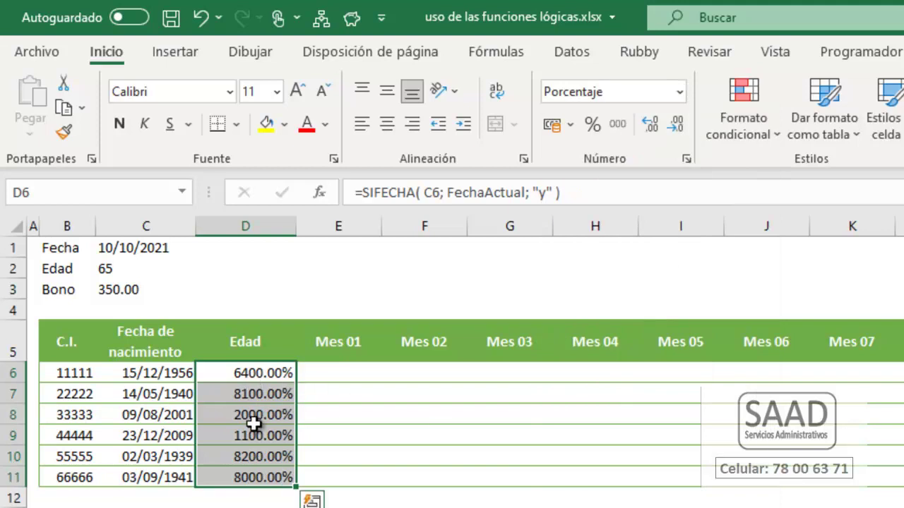
left_click(679, 92)
scroll(774, 494, "down", 2)
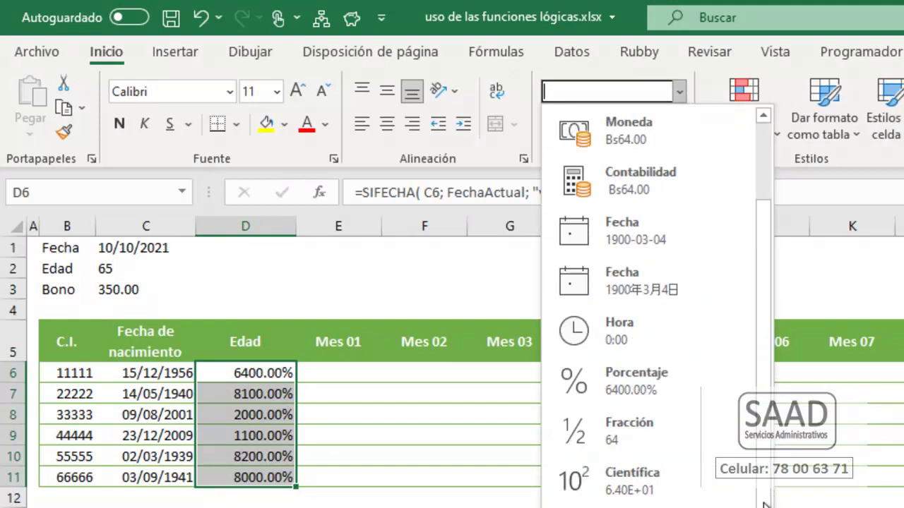
left_click(664, 487)
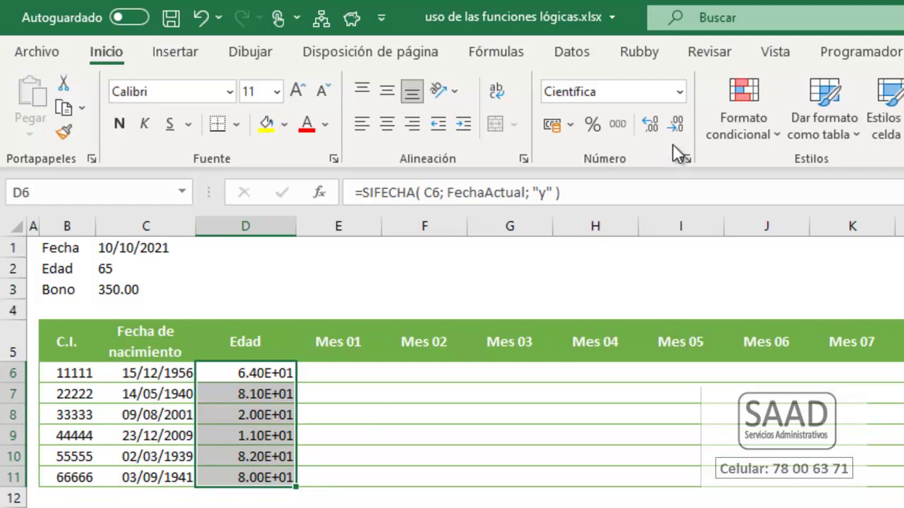
- Apply the General number format to the ages in D6:D11 and center them
left_click(679, 96)
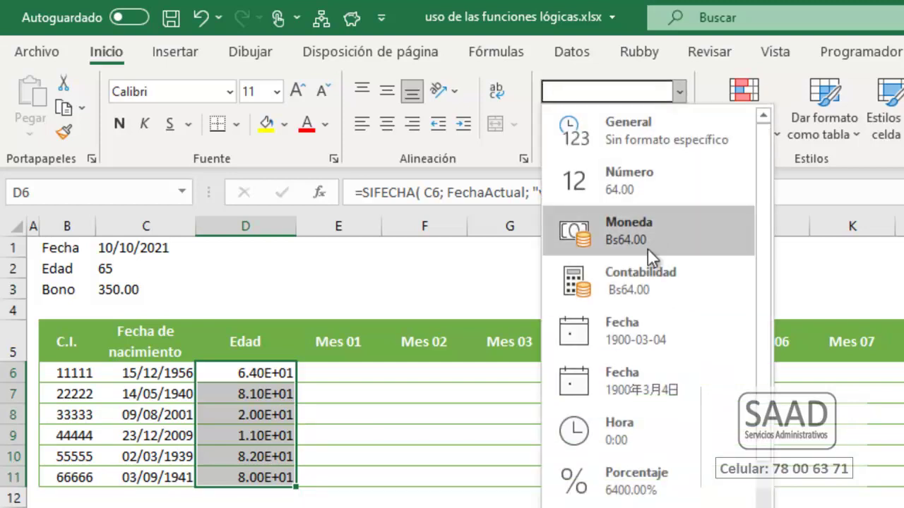
left_click(639, 134)
left_click(386, 125)
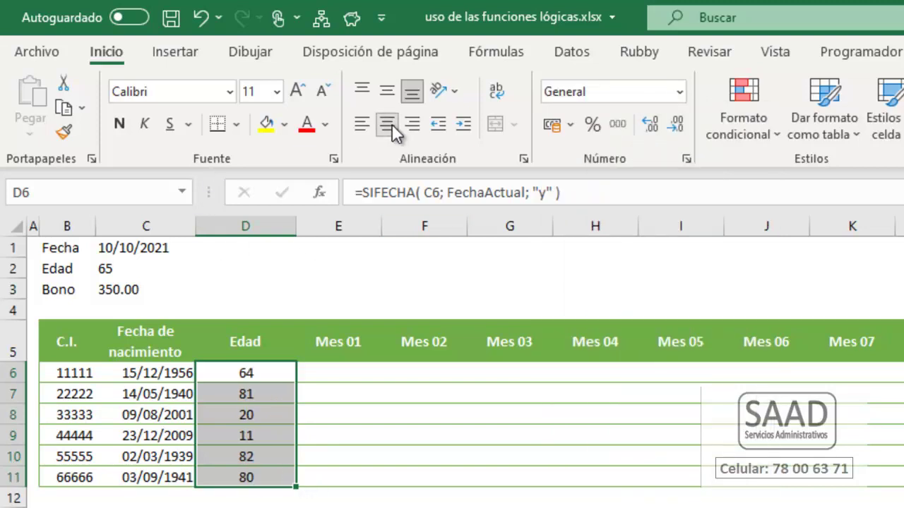
key("Up")
key("Down")
key("Up")
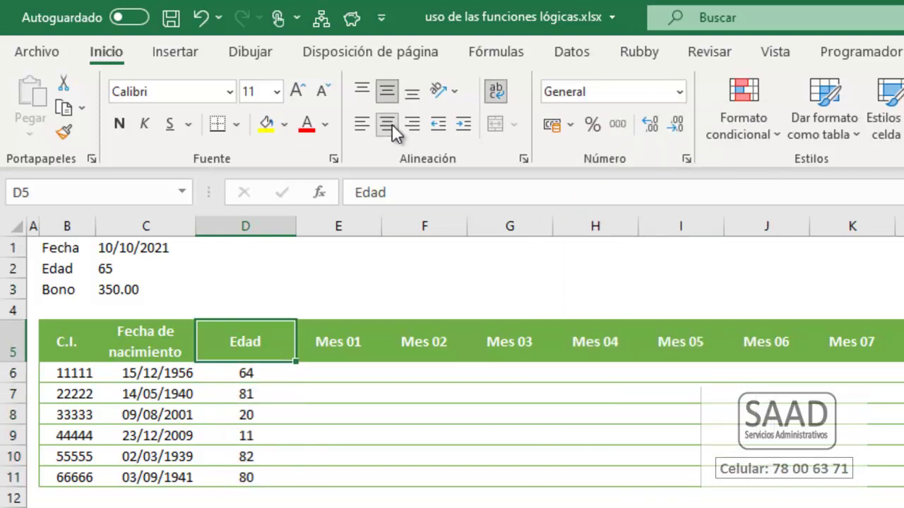
- Calculate the last day of the current month in E3 with =FIN.MES( FechaActual;0) and compare it with the date in C1
key("Up")
key("Up")
key("Right")
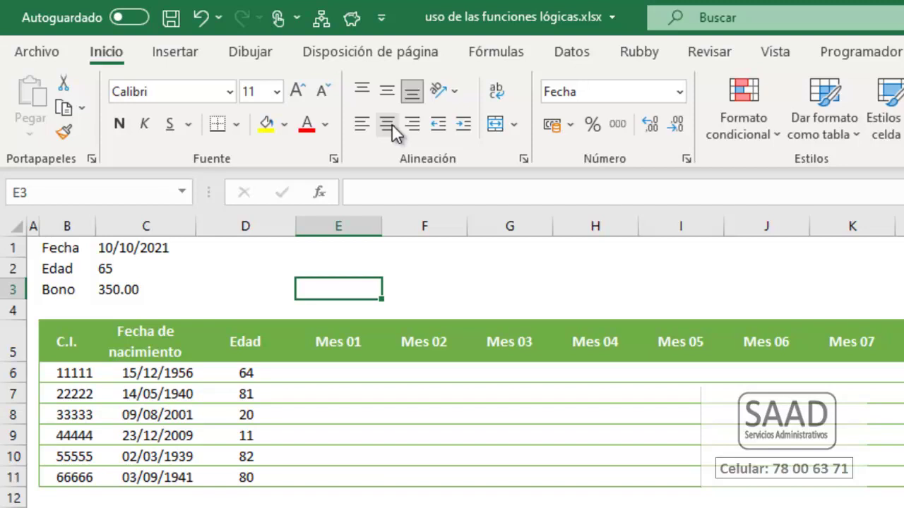
type("=")
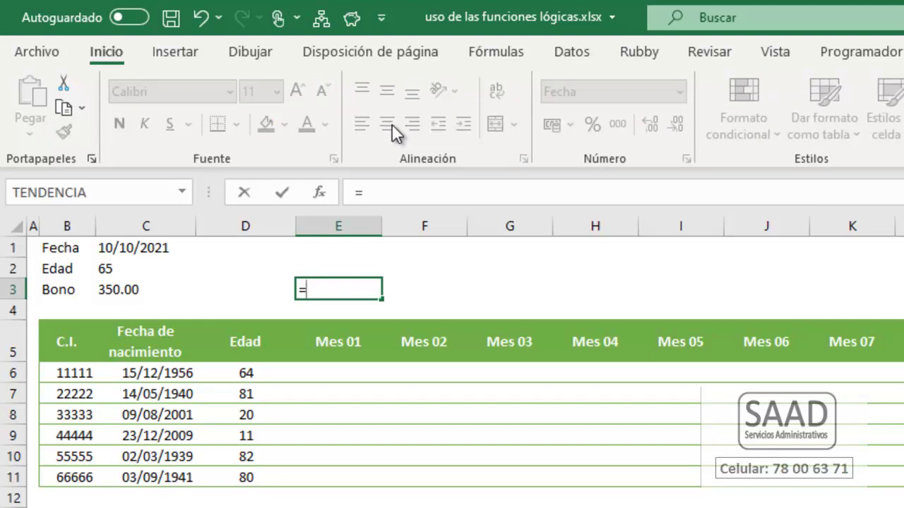
type("fin")
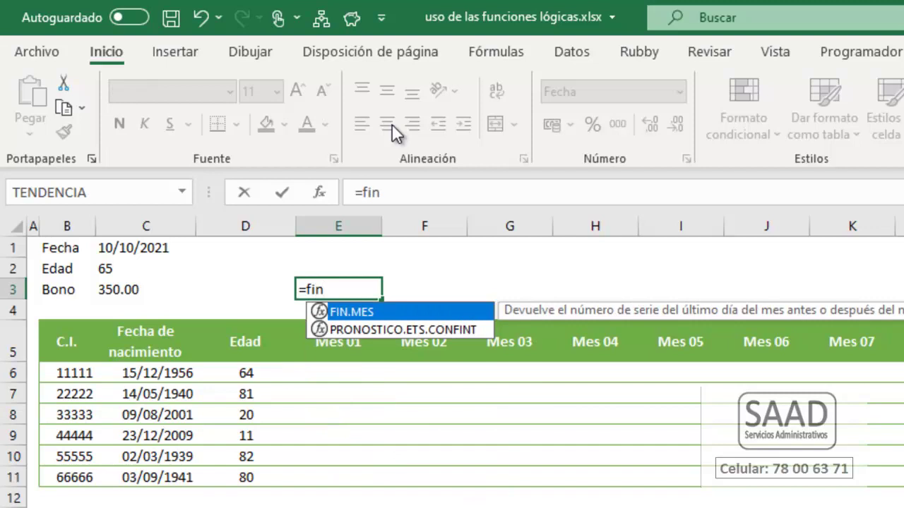
key("Tab")
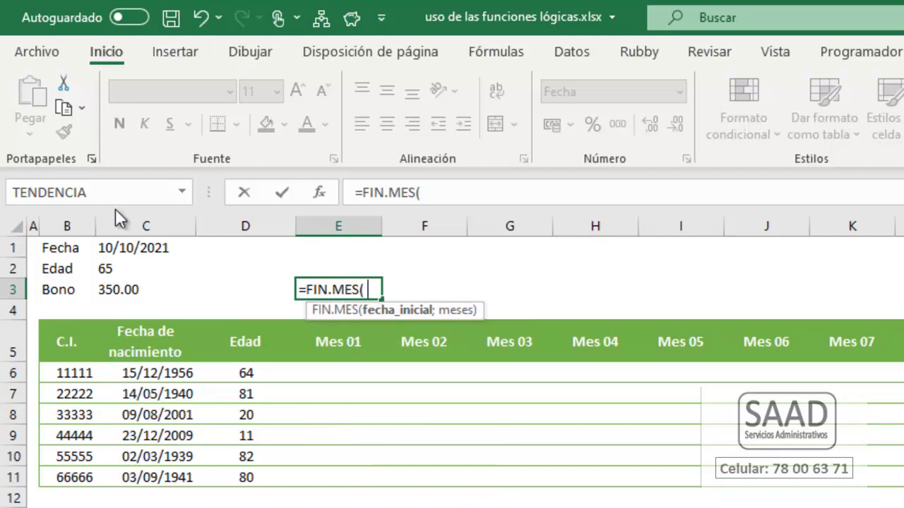
left_click(128, 249)
type(";")
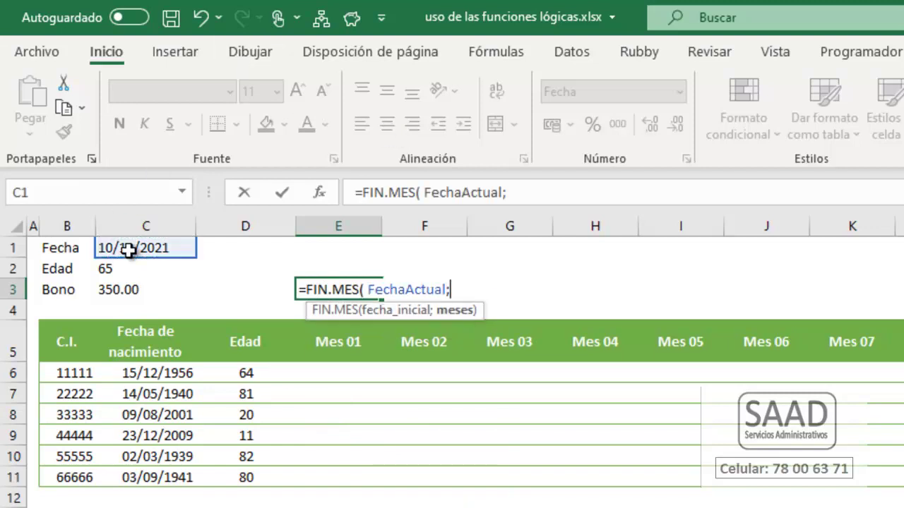
type("0)")
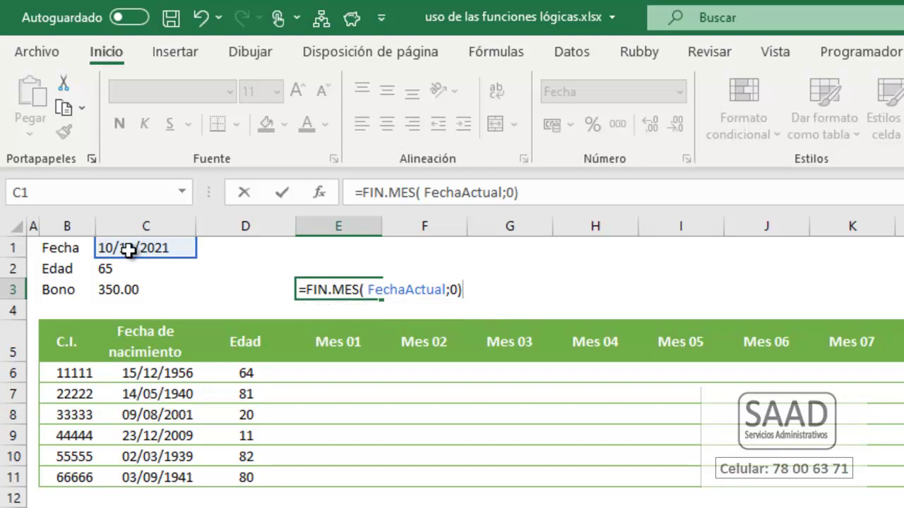
key("Return")
key("Up")
left_click(121, 246)
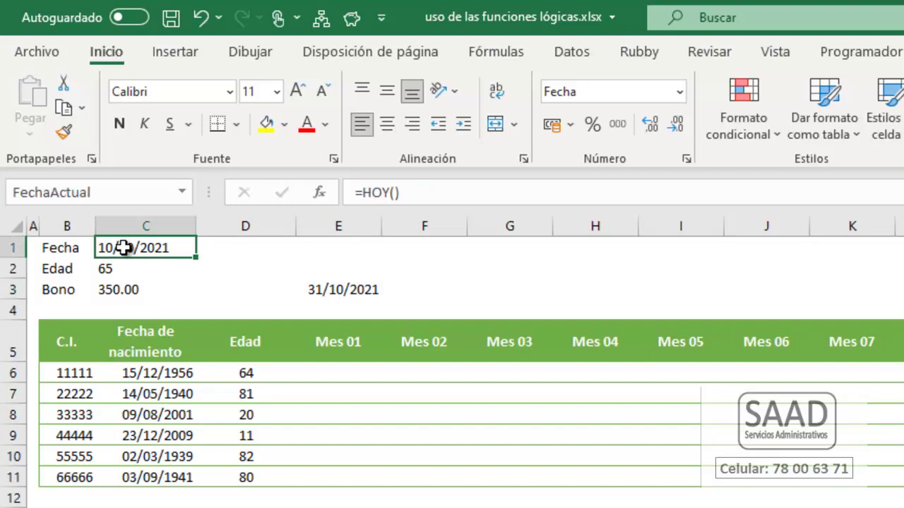
left_click(320, 289)
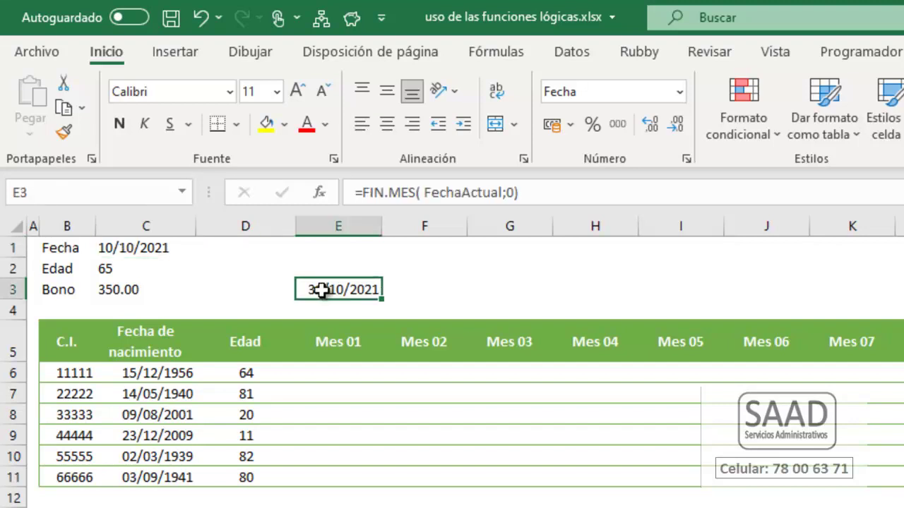
- Extend the month-end formula in E3 to =FIN.MES( FechaActual;0)+5
double_click(321, 289)
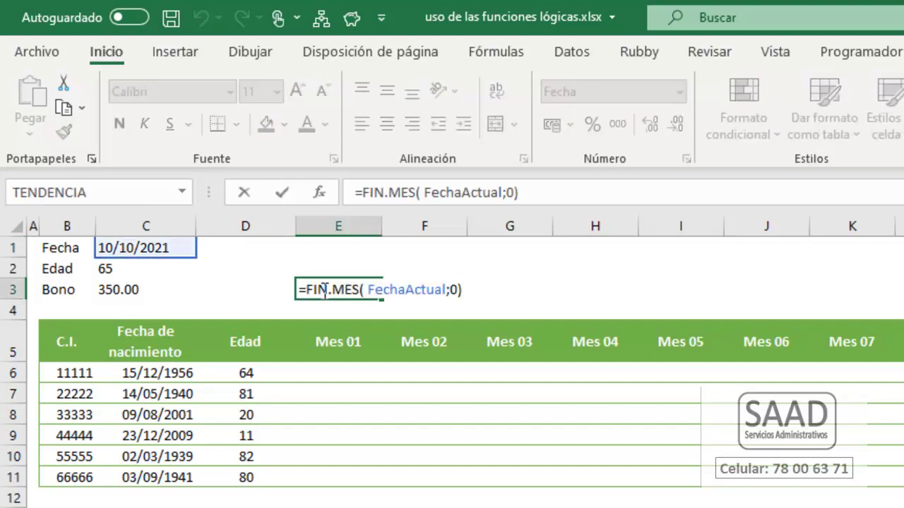
type("+5")
key("Return")
left_click(327, 288)
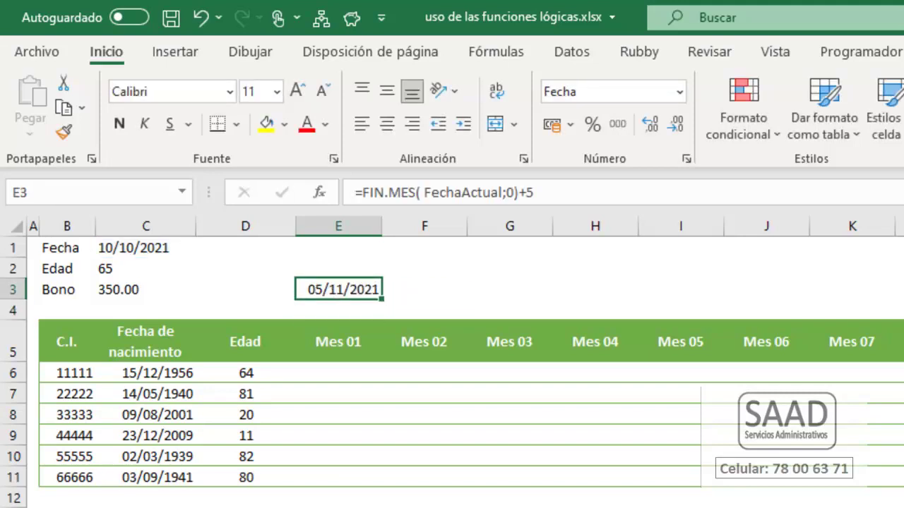
- Enter =FIN.MES(E3;0)+5 in F3 and copy it across row 3 above the following month columns
left_click(423, 289)
type("=fin")
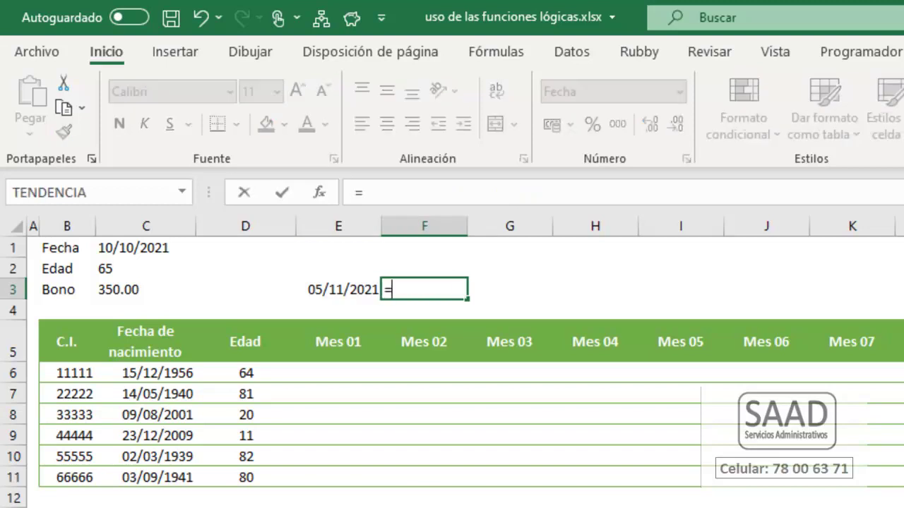
key("Tab")
left_click(342, 289)
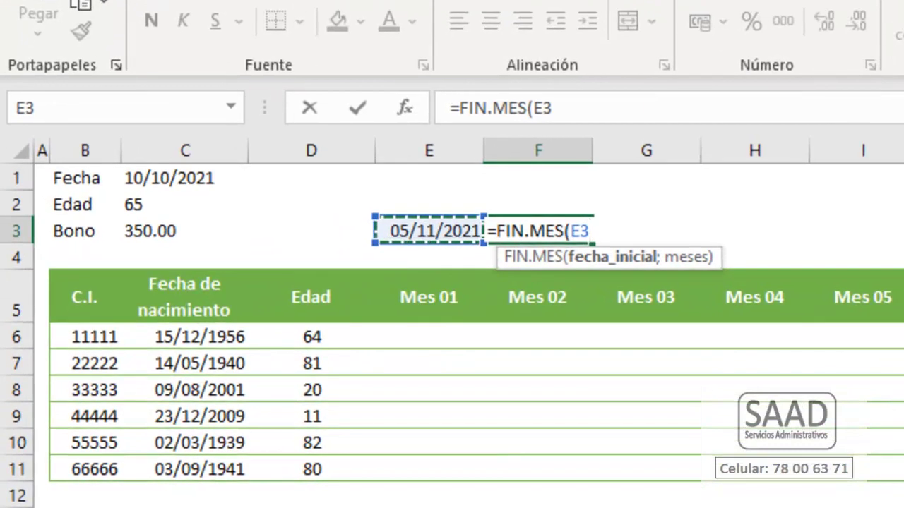
type(";0)+5")
key("Return")
left_click(538, 231)
left_click(429, 231)
left_click_drag(538, 231, 900, 231)
- Review the date formulas cell by cell along row 3, checking which cell each one refers to
key("Right")
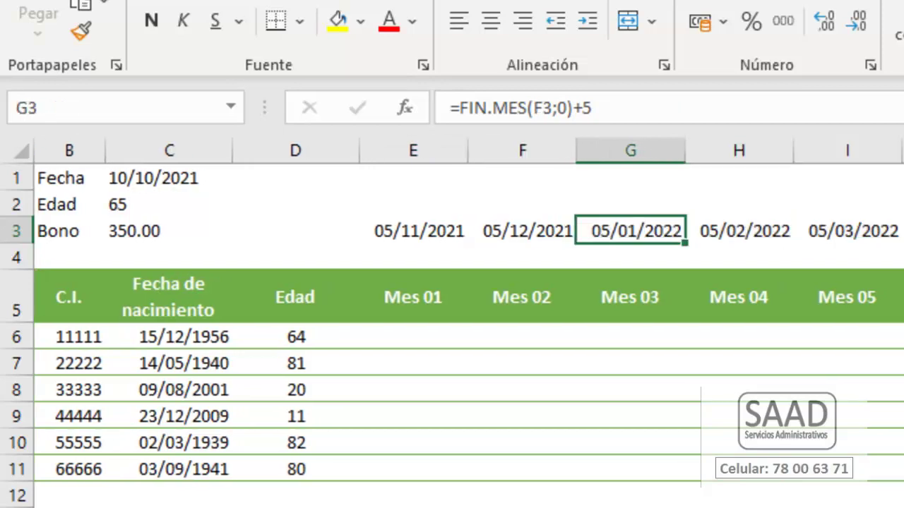
key("Left")
key("Left")
key("Right")
key("Right")
key("Right")
key("Right")
key("Left")
key("Left")
key("Left")
key("Left")
key("Right")
key("Right")
key("Right")
key("Right")
key("Right")
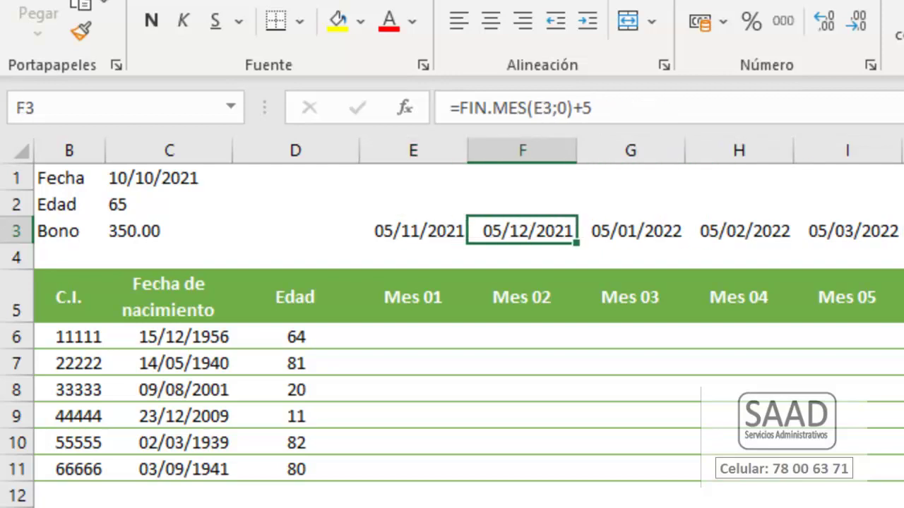
key("Right")
key("Left")
key("Left")
key("Left")
key("Left")
key("Left")
key("Left")
key("Left")
key("Right")
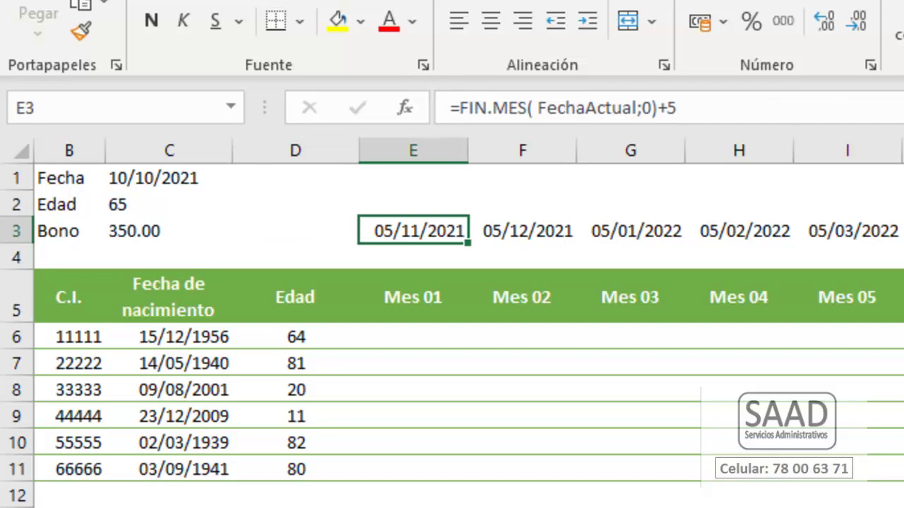
- Calculate the ages in the Mes 01 column by entering =SIFECHA( C6; E3; "y" ) in E6
key("Down")
key("Down")
key("Down")
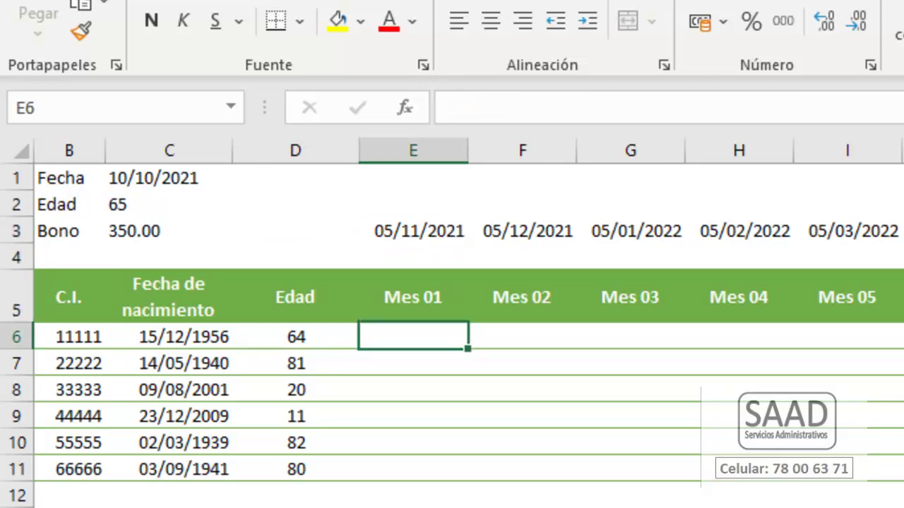
type("=sifecha")
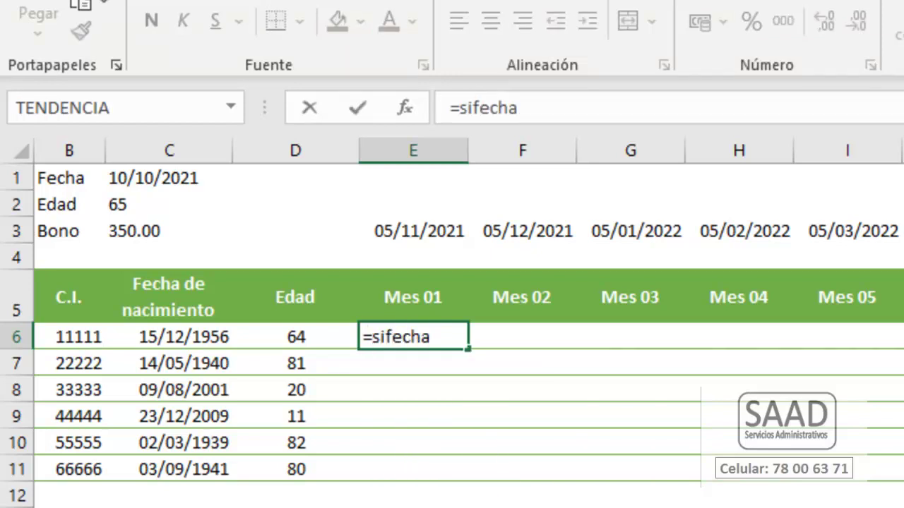
type("(")
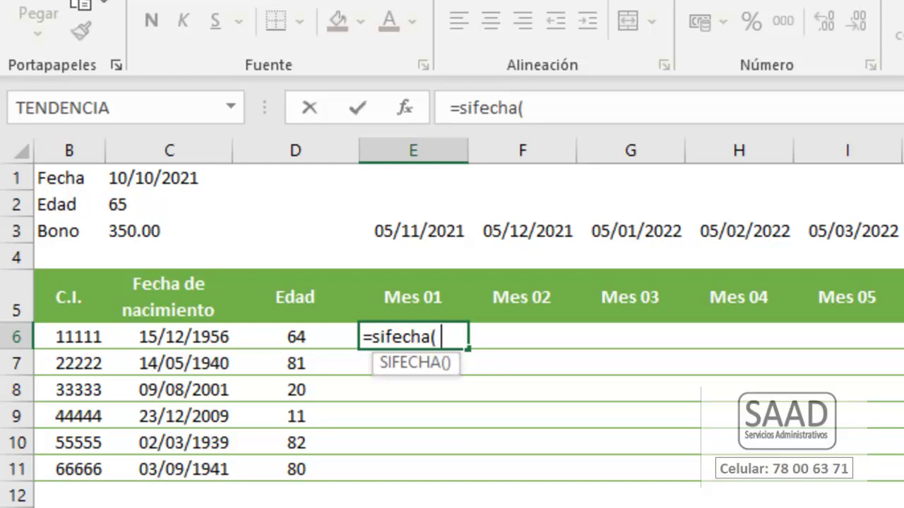
type(" C6 ;")
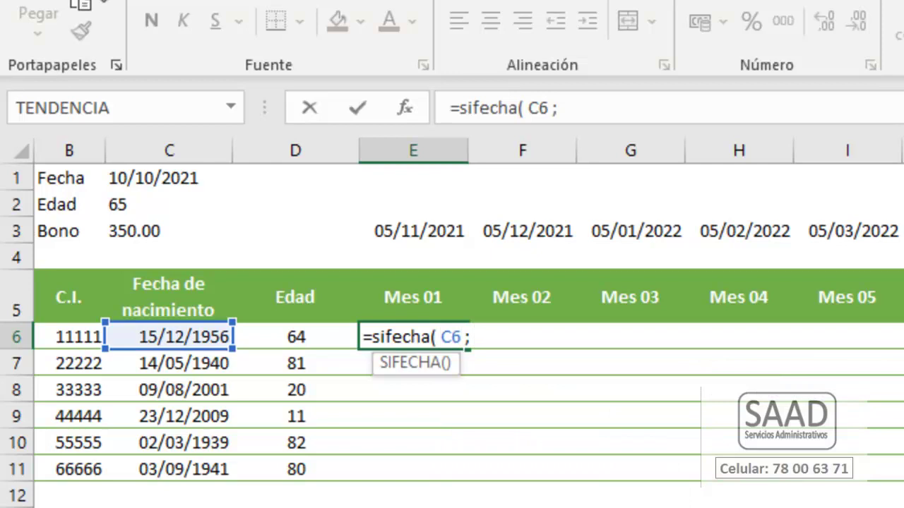
left_click(457, 232)
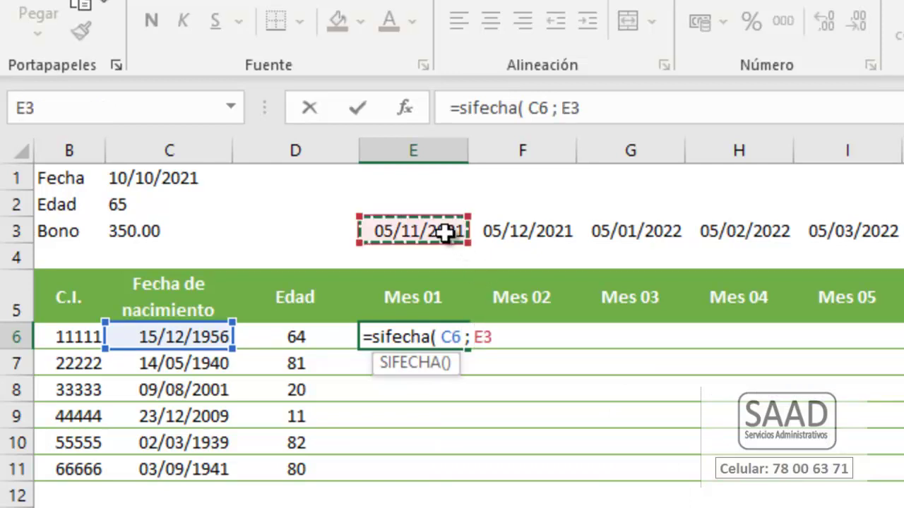
type(";")
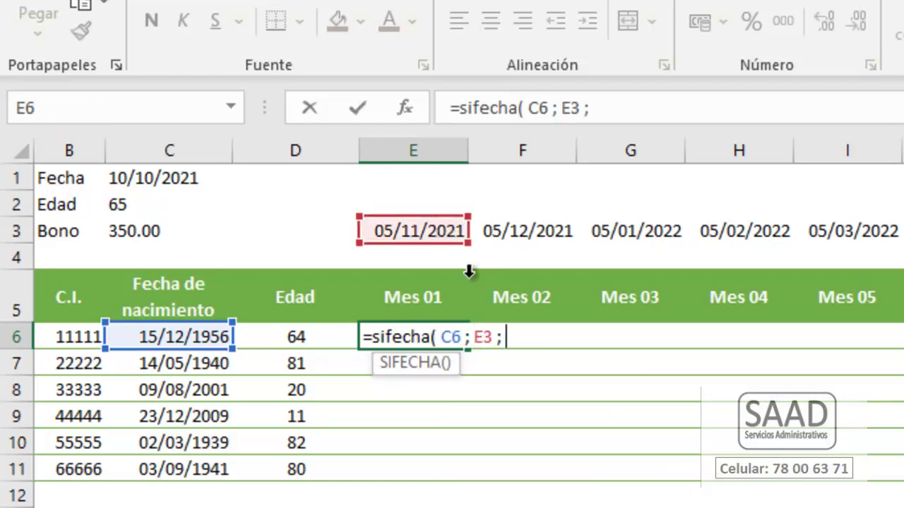
type(" \"y\" )")
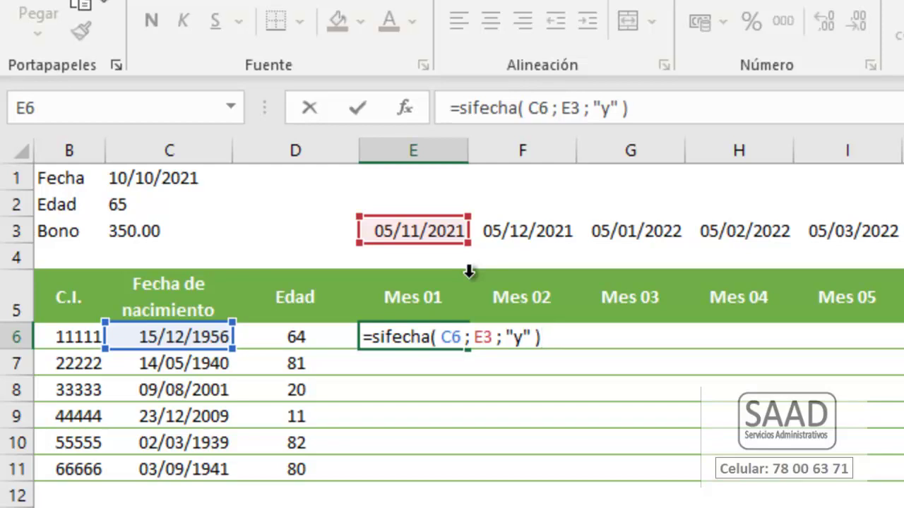
key("Return")
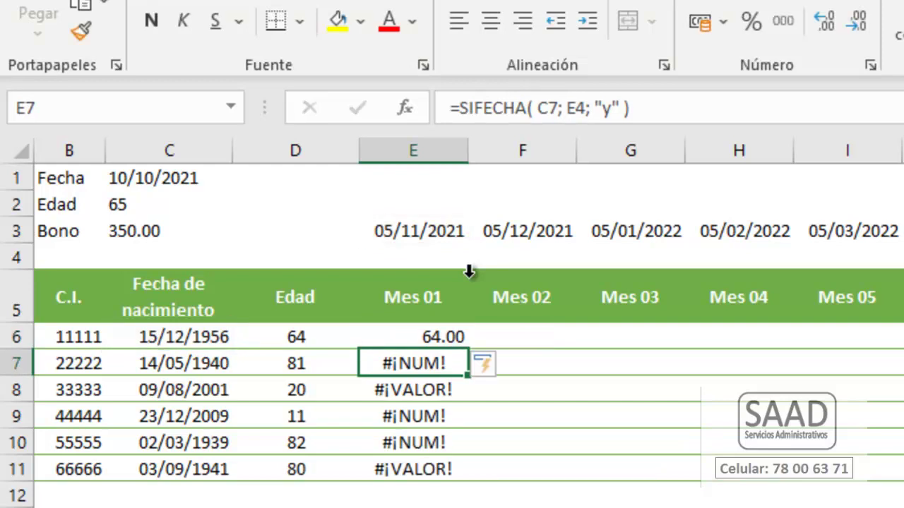
- Inspect the SIFECHA formulas in E6:E11 to trace how the date reference shifts from row to row
key("Down")
key("Up")
key("Up")
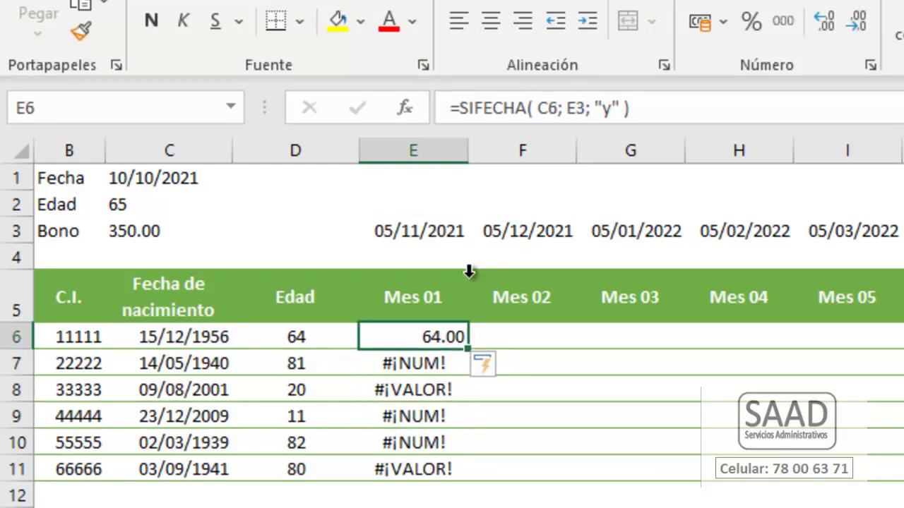
key("F2")
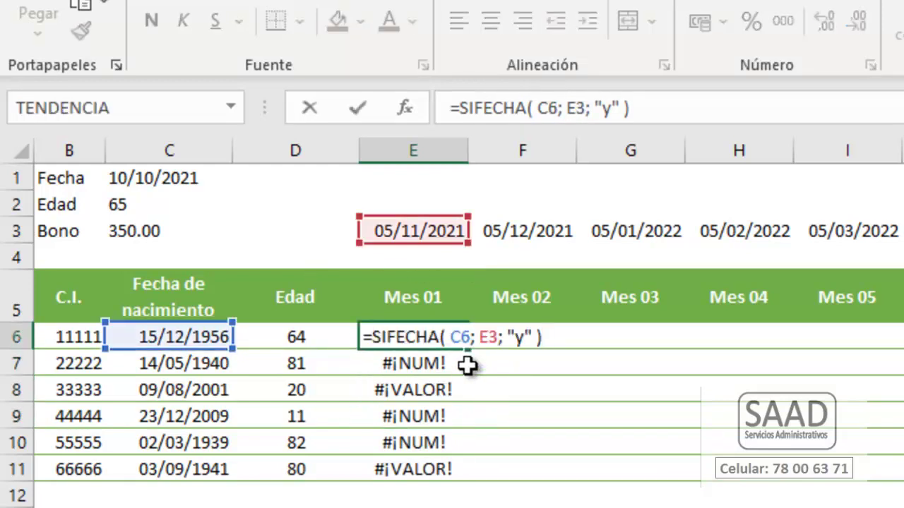
left_click_drag(479, 337, 499, 339)
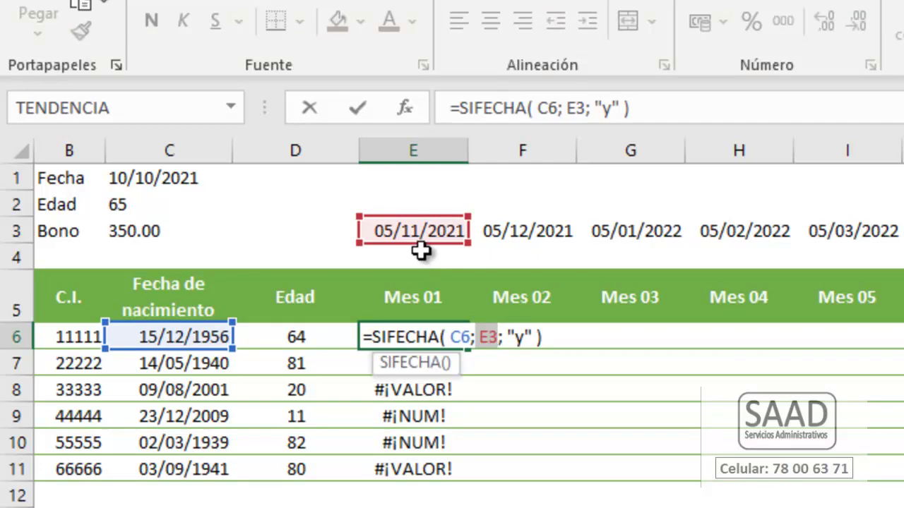
key("Return")
key("F2")
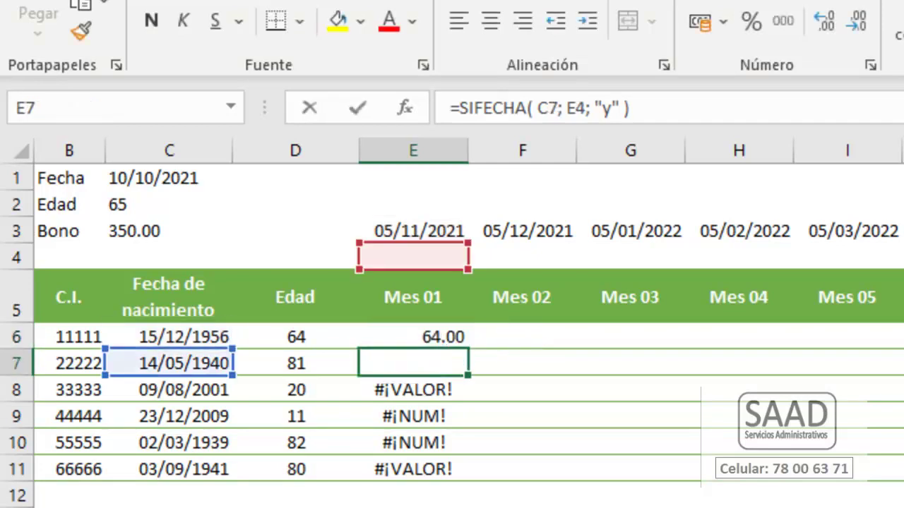
key("Return")
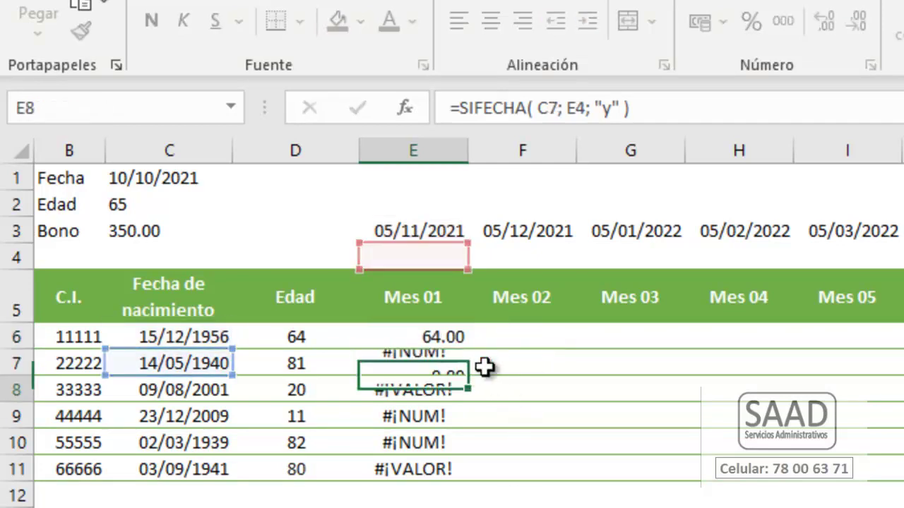
key("F2")
key("Return")
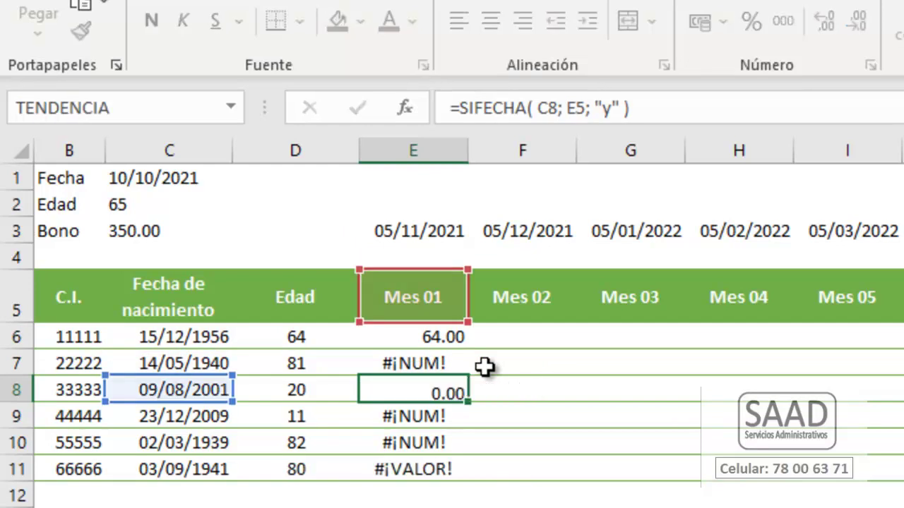
key("F2")
key("Return")
key("F2")
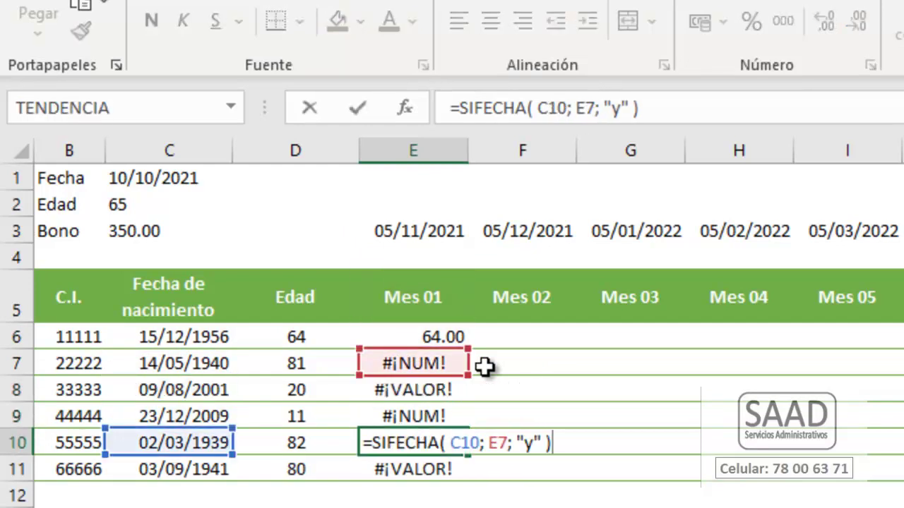
key("Return")
key("F2")
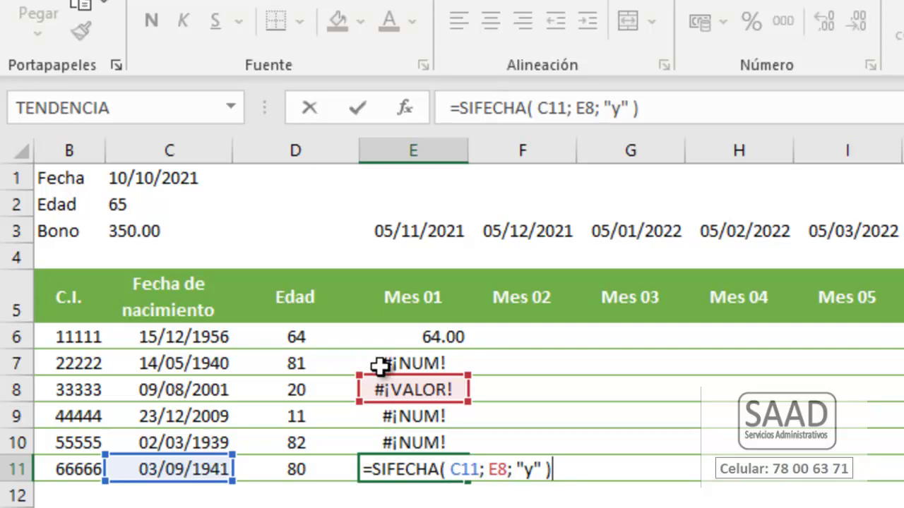
key("Escape")
- Fix the row of the date reference in E6 so the formula reads =SIFECHA( C6; E$3; "y" )
left_click(410, 339)
double_click(410, 339)
key("Right")
key("Right")
key("Right")
key("Right")
key("Right")
key("Right")
key("Right")
key("Right")
key("Right")
key("Right")
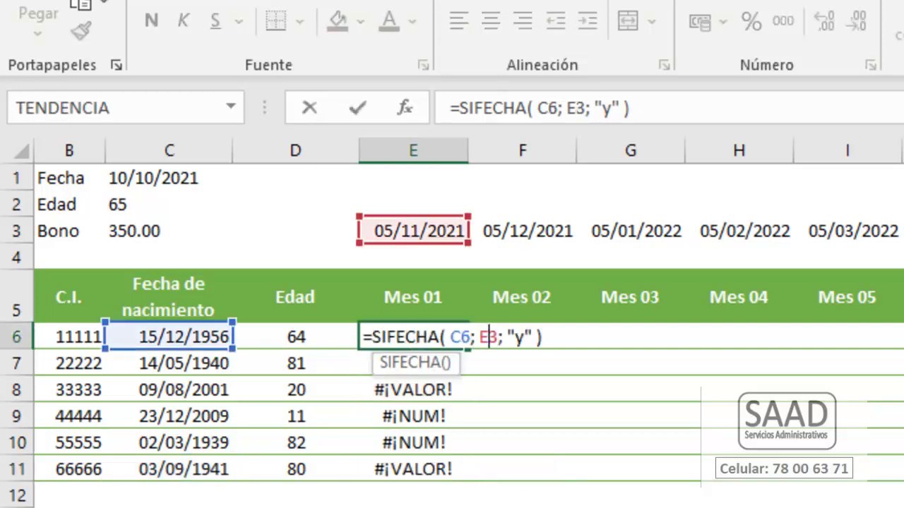
type("$")
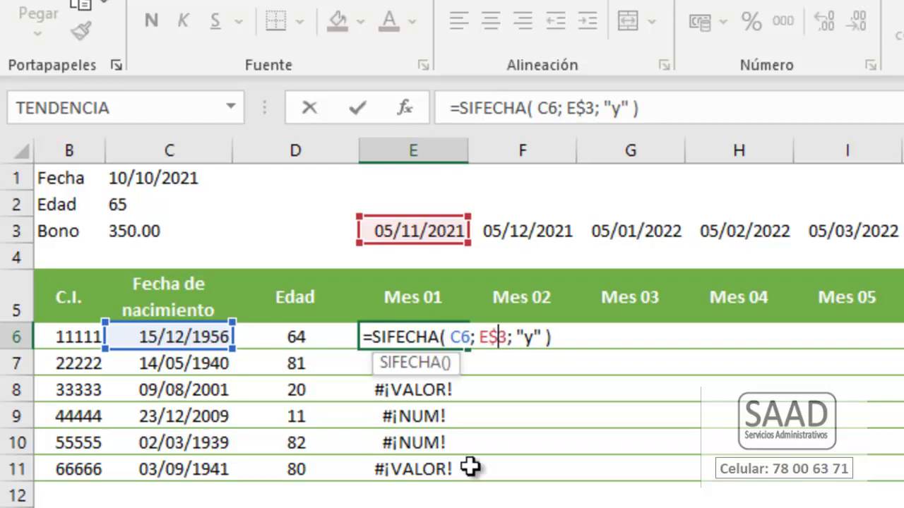
left_click_drag(488, 338, 501, 337)
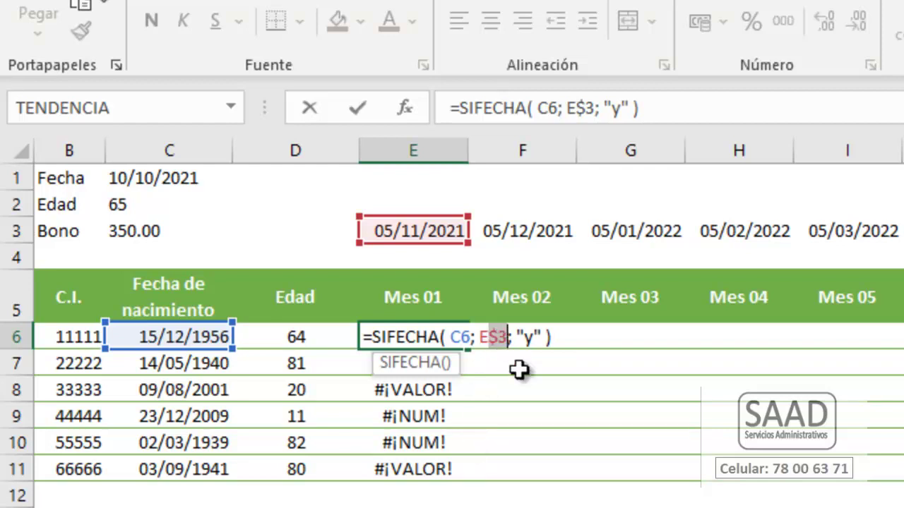
left_click(481, 339)
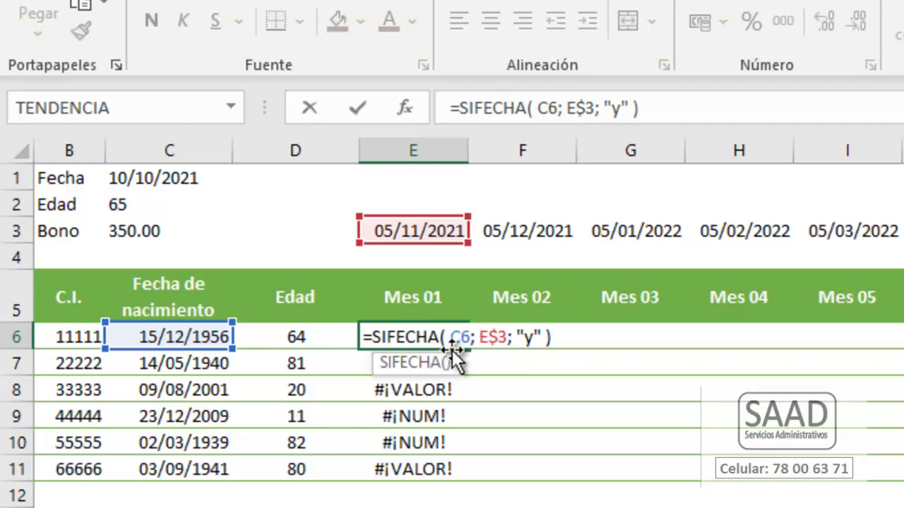
key("Return")
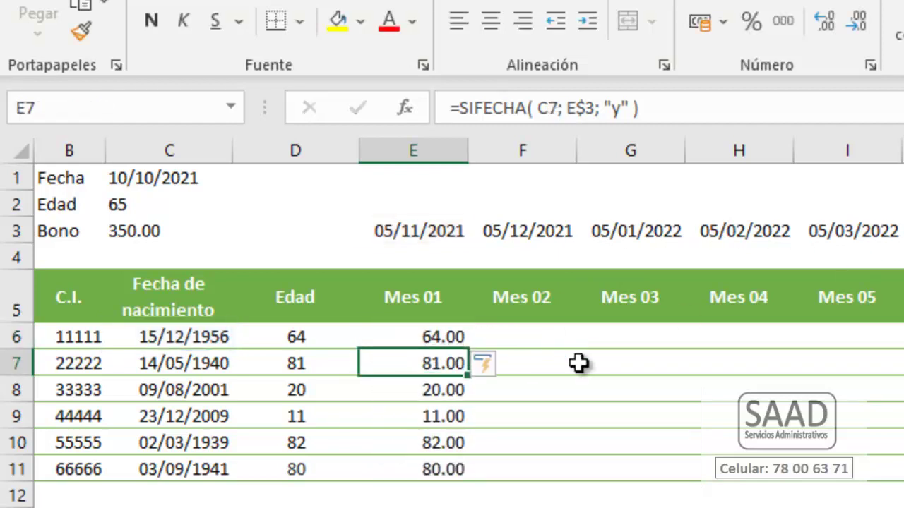
- Wrap the age formula in E6 in a SI function, with SIFECHA( C6; E$3; "y" ) starting the logical test
key("Up")
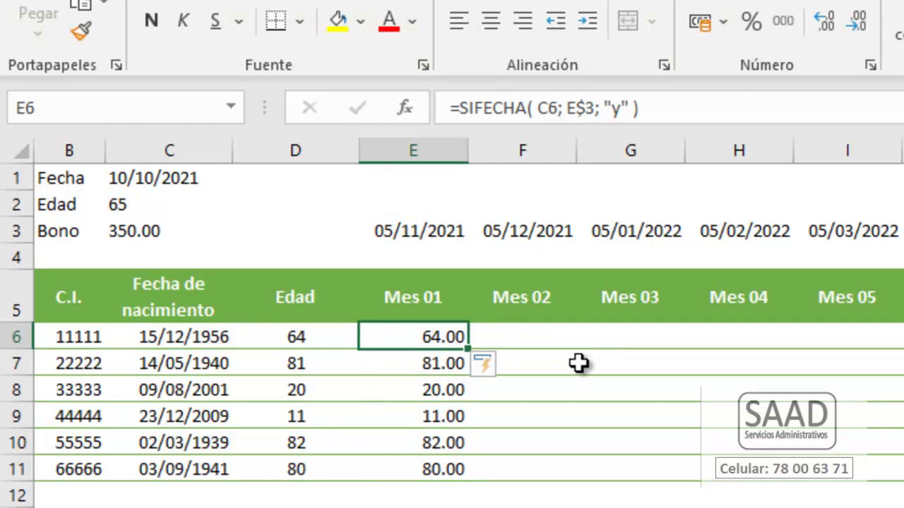
double_click(415, 336)
left_click(374, 337)
key("Left")
key("Left")
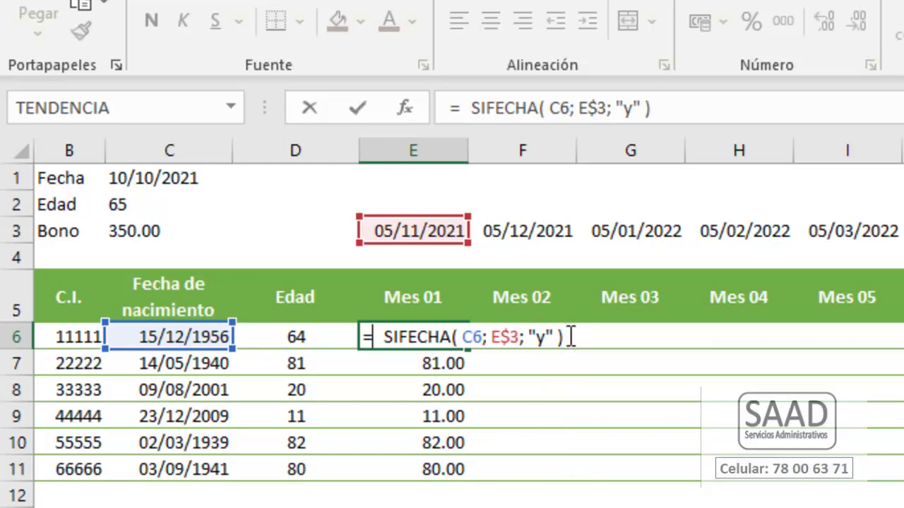
type("si(")
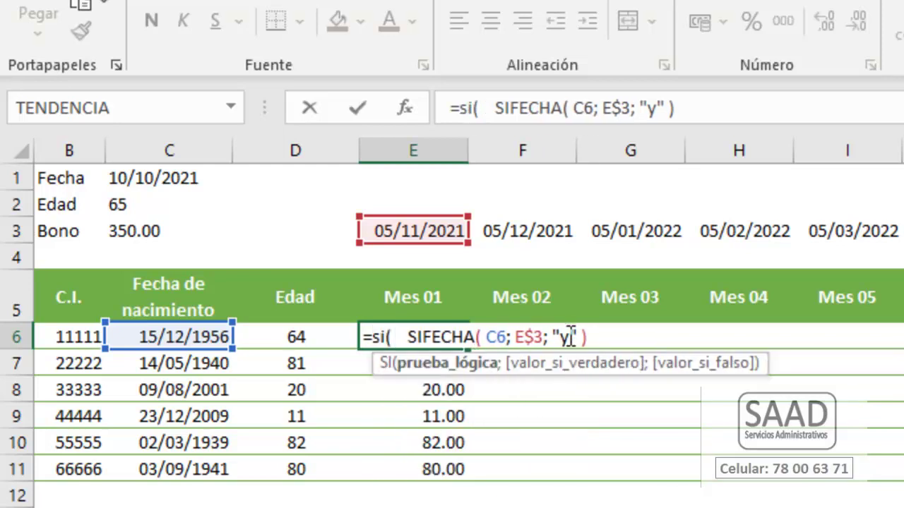
key("Delete")
key("Delete")
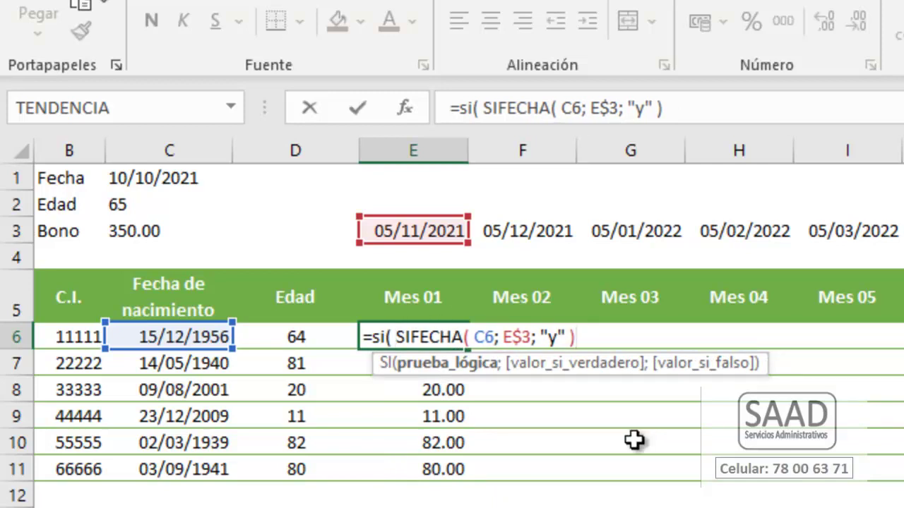
- Complete the SI formula in E6 with the test >=EdadInicio, BonoAsignado as the true value and 0 as the false value
type(">=")
left_click(117, 204)
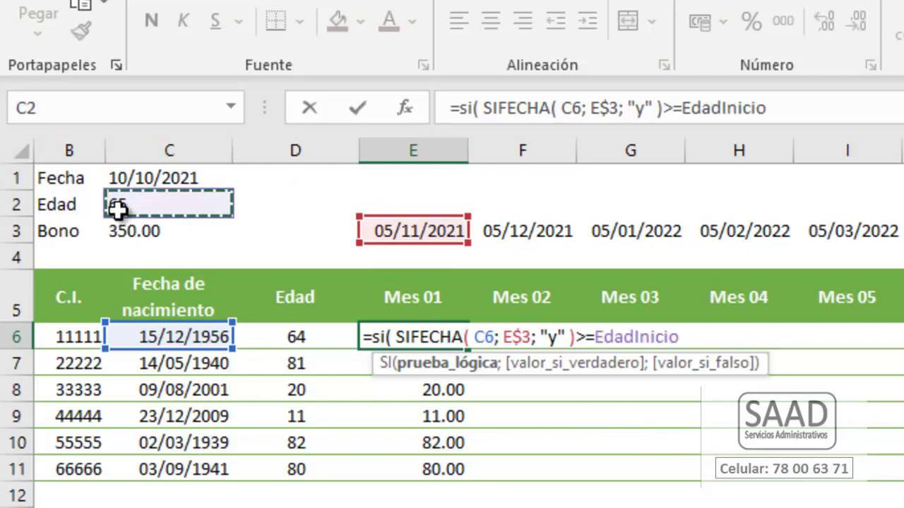
type(";")
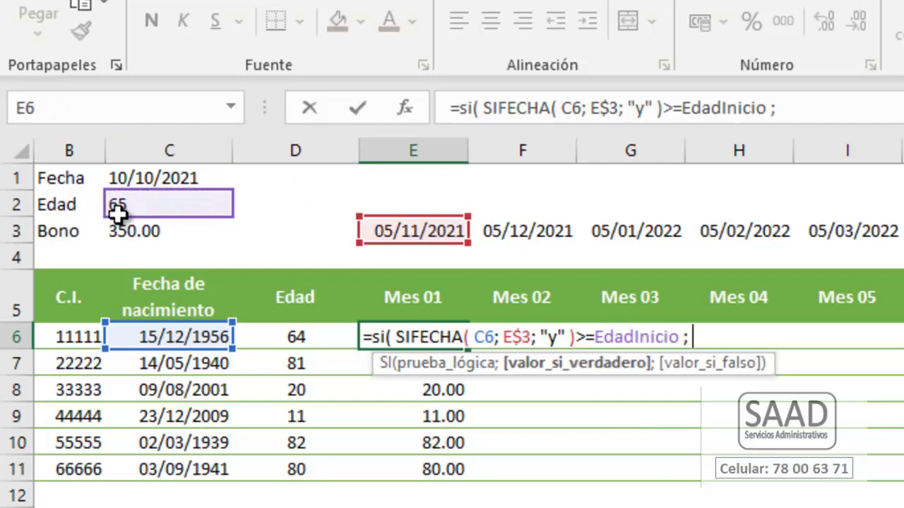
left_click_drag(477, 341, 684, 337)
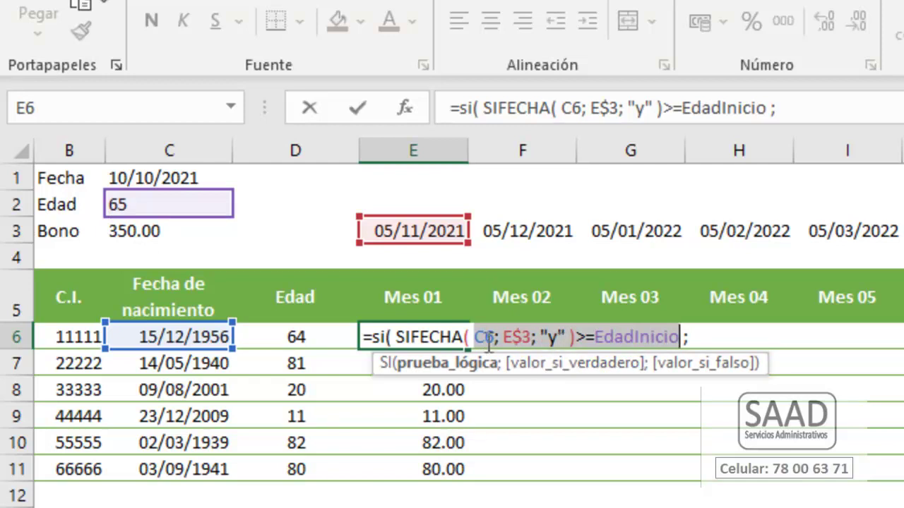
left_click_drag(393, 337, 578, 333)
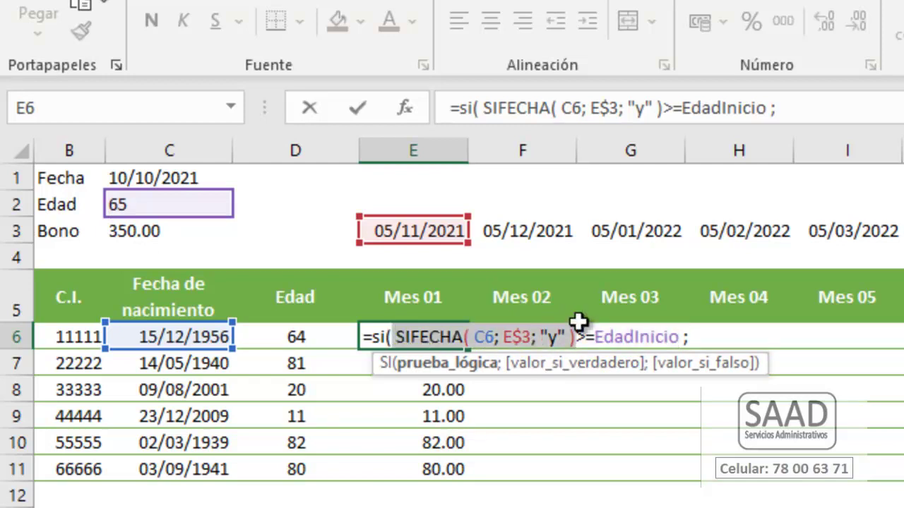
left_click(708, 339)
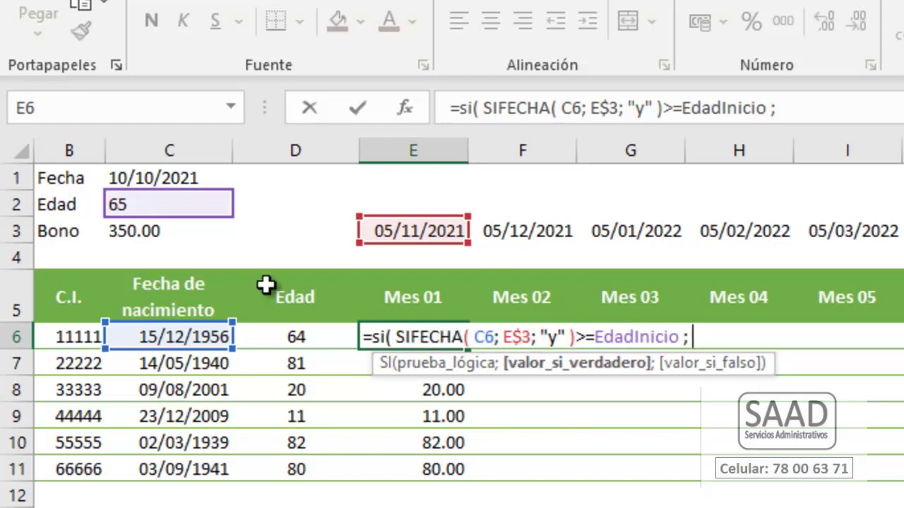
left_click(154, 232)
type("; BonoAsignado")
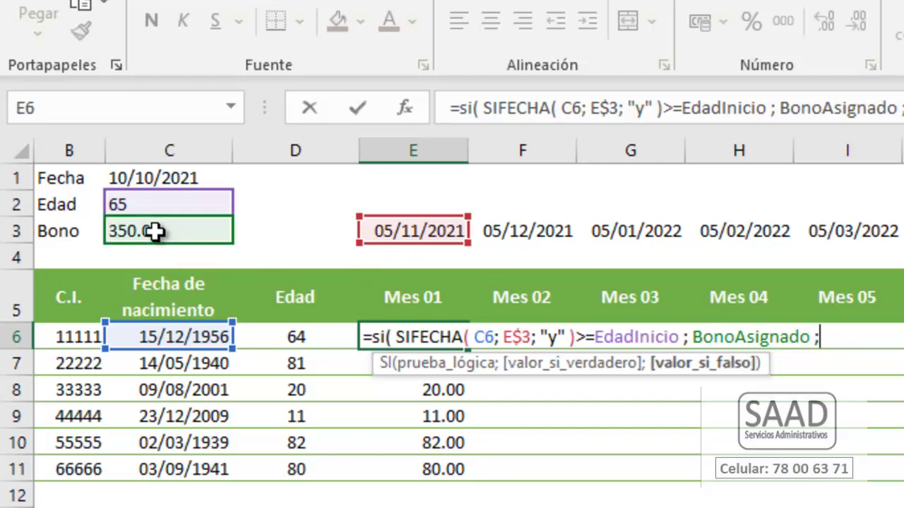
type("0 )")
key("Return")
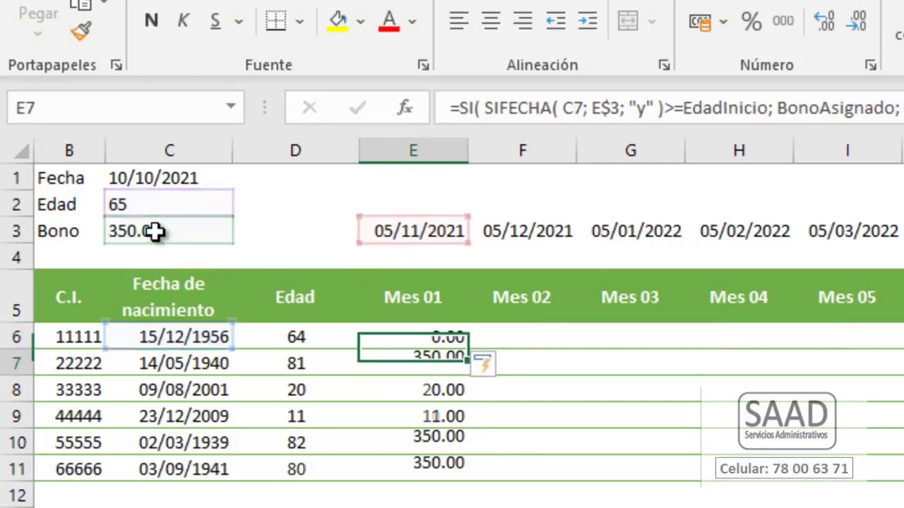
- Review the Mes 01 bonus results row by row against each person's birth date and age
key("Up")
key("Down")
key("Down")
key("Down")
key("Down")
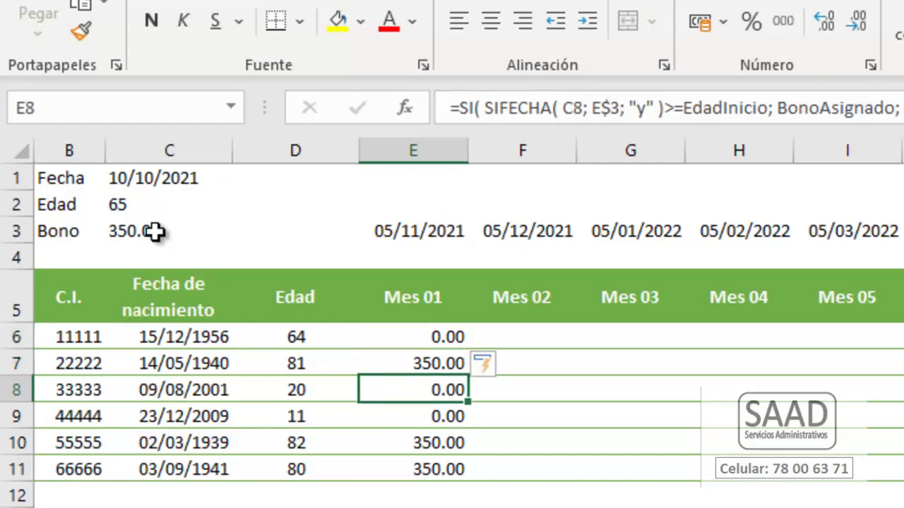
key("Up")
key("Up")
key("Up")
key("Up")
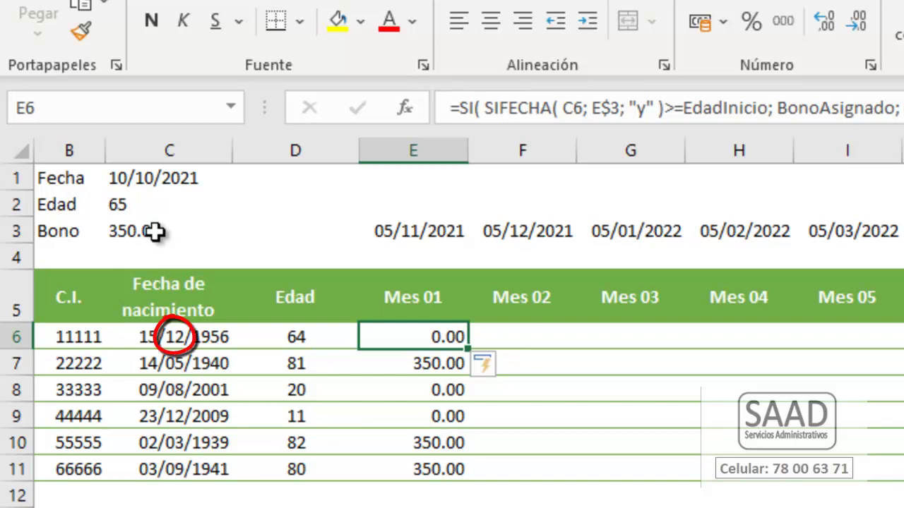
key("Right")
key("Left")
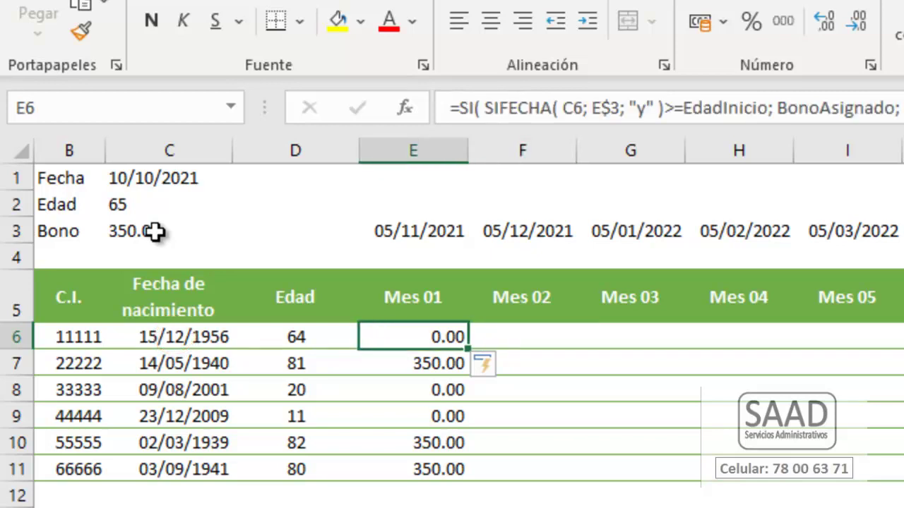
key("Down")
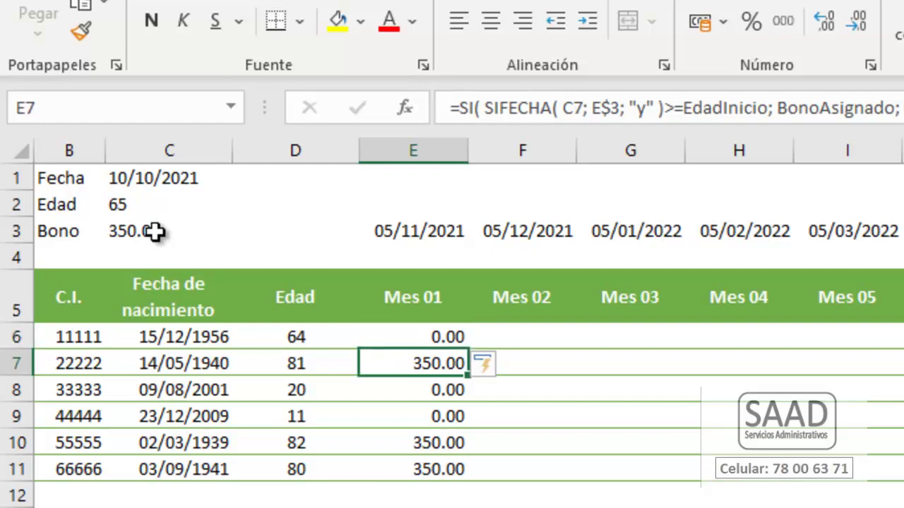
- Try to fill the bonus formula from E6 down and across all the month columns
key("Up")
key("ctrl+shift+Down")
key("ctrl+shift+Right")
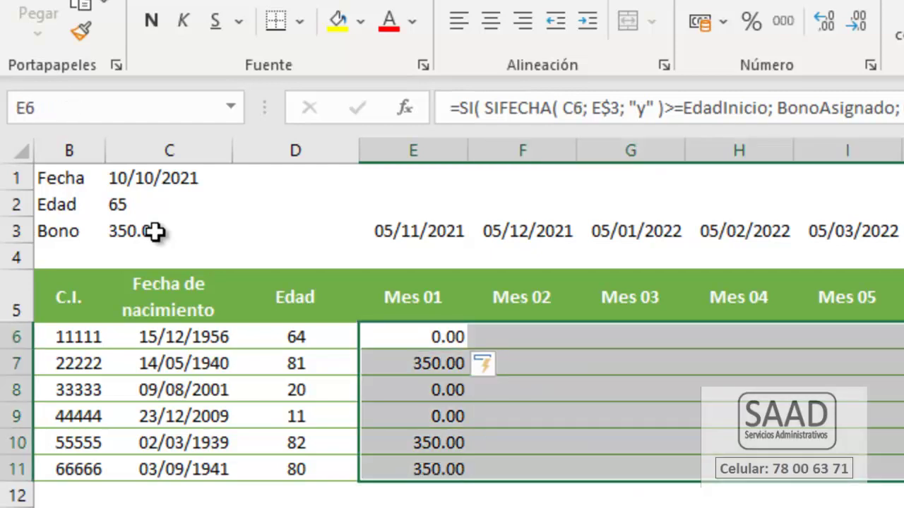
key("ctrl+d")
key("shift+BackSpace")
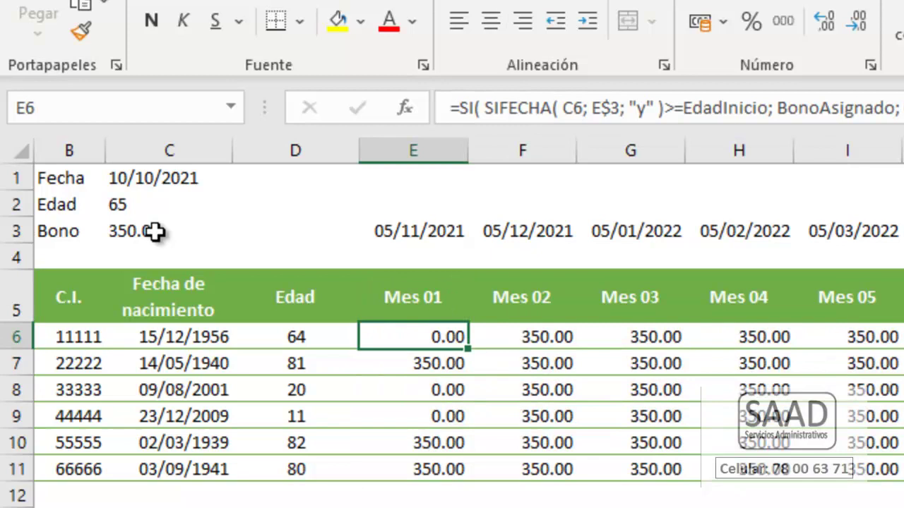
- Inspect the formulas in E6:I6 to trace how the birth date reference shifts from column to column
key("F2")
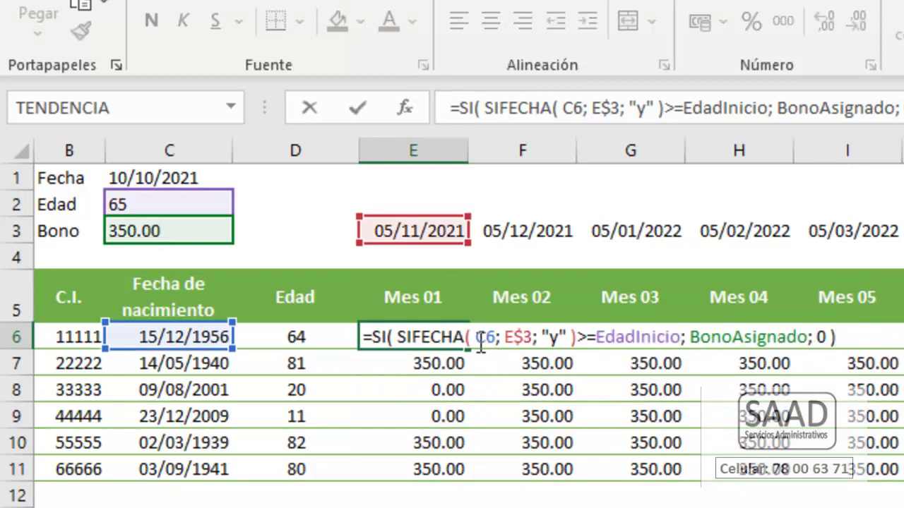
key("Return")
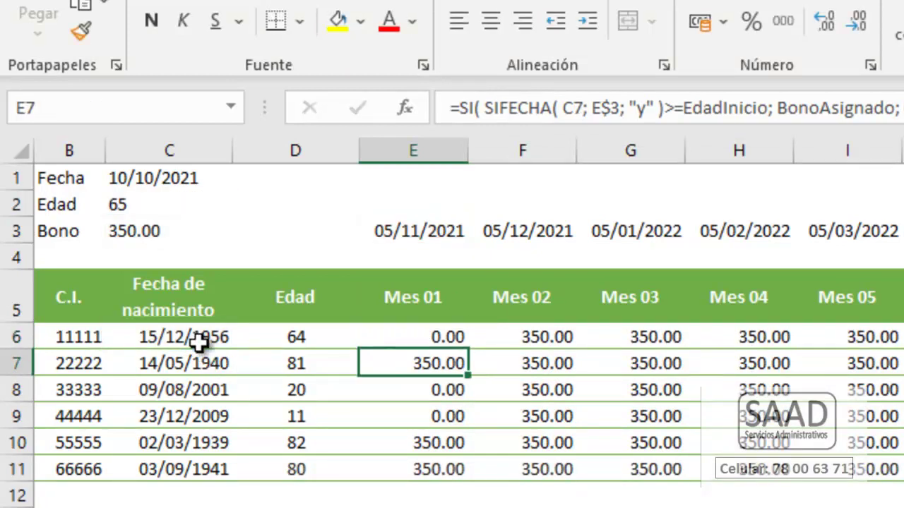
key("Up")
key("Right")
key("F2")
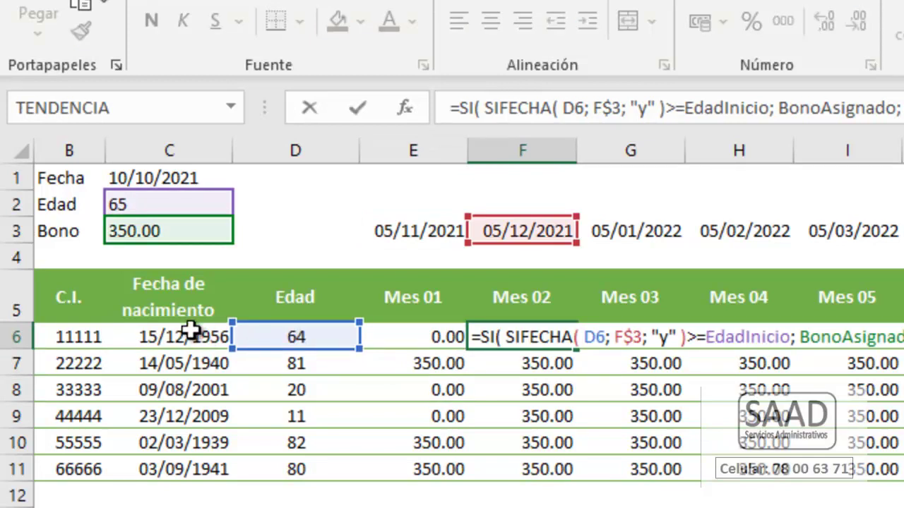
key("Escape")
key("Right")
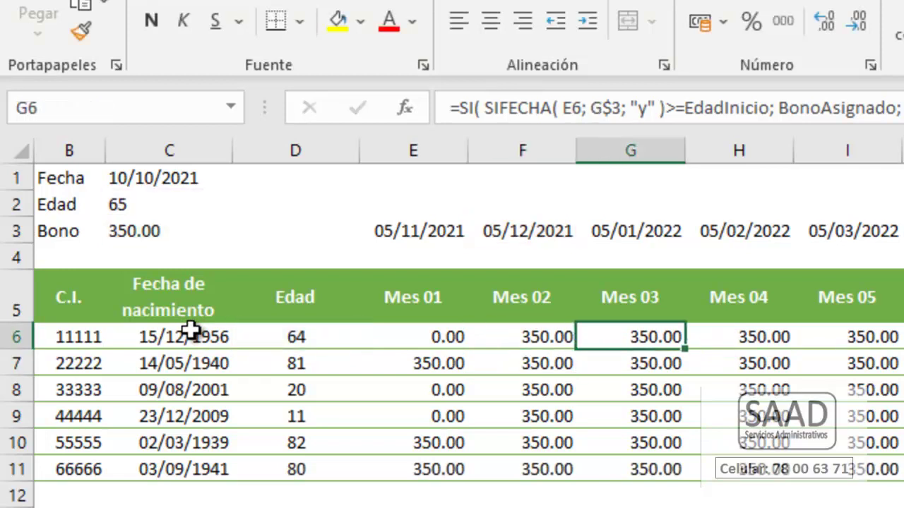
key("F2")
key("Return")
key("Right")
key("Up")
key("F2")
key("Escape")
key("Right")
key("F2")
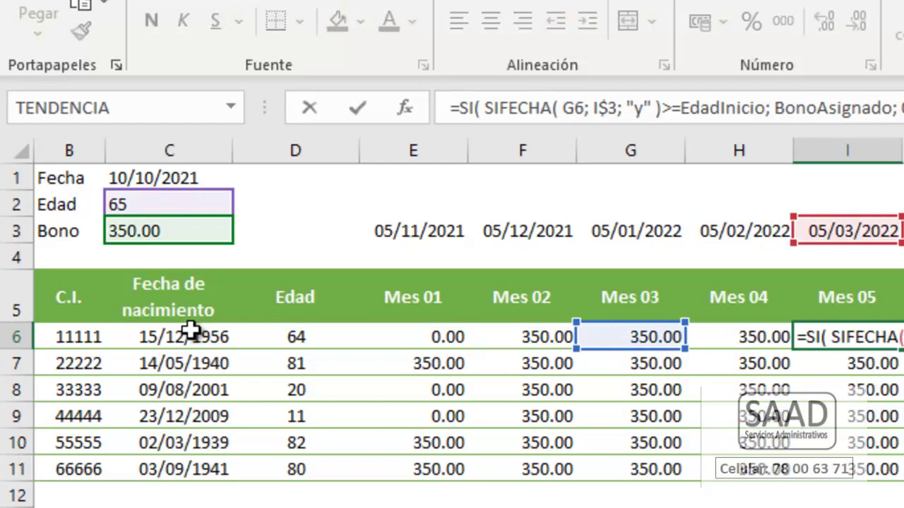
key("Escape")
key("Left")
key("Left")
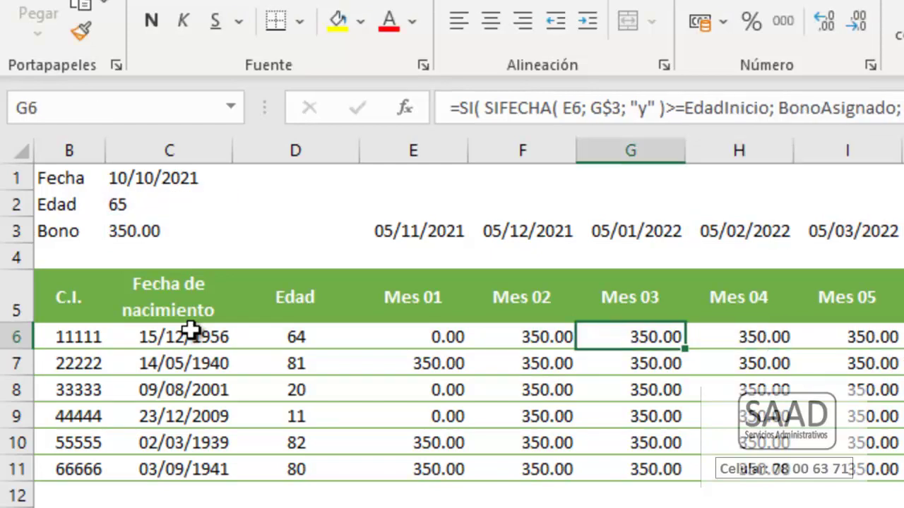
- Undo the fill of the bonus formula across the month columns
key("Left")
key("Left")
key("ctrl+z")
- Fix the column of the birth date reference in E6 so the age test reads SIFECHA( $C6; E$3; "y" )
key("Left")
key("Right")
key("F2")
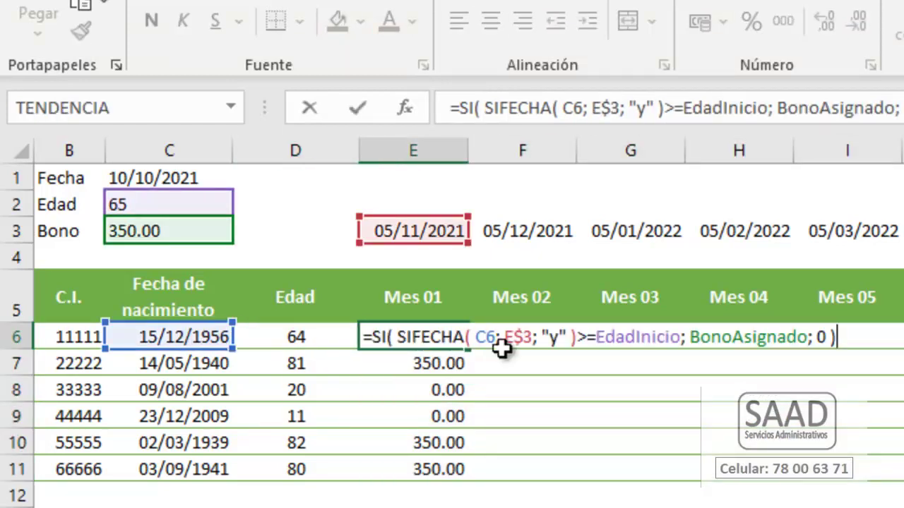
left_click(476, 338)
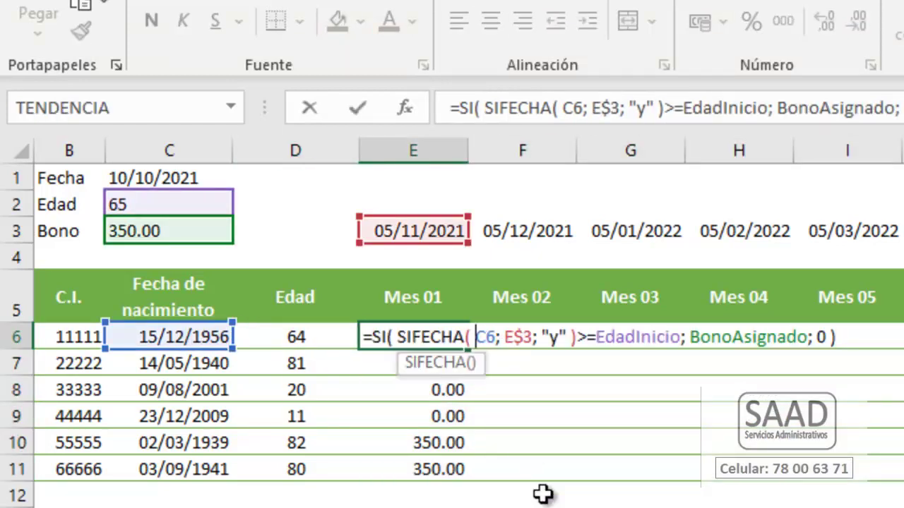
type("$")
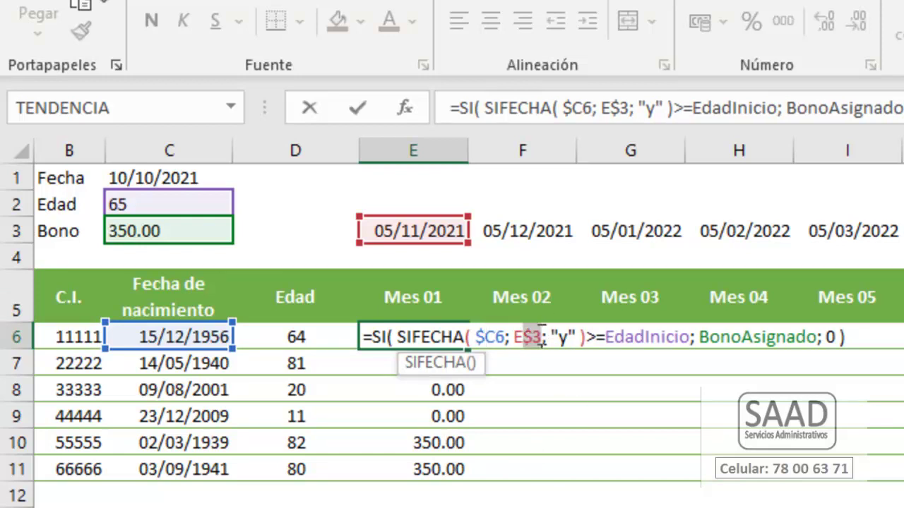
left_click_drag(474, 337, 496, 338)
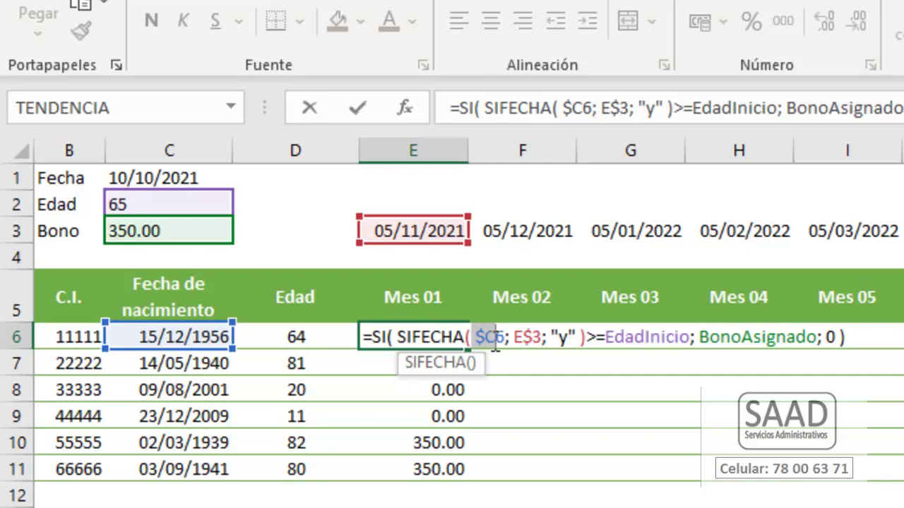
left_click(496, 337)
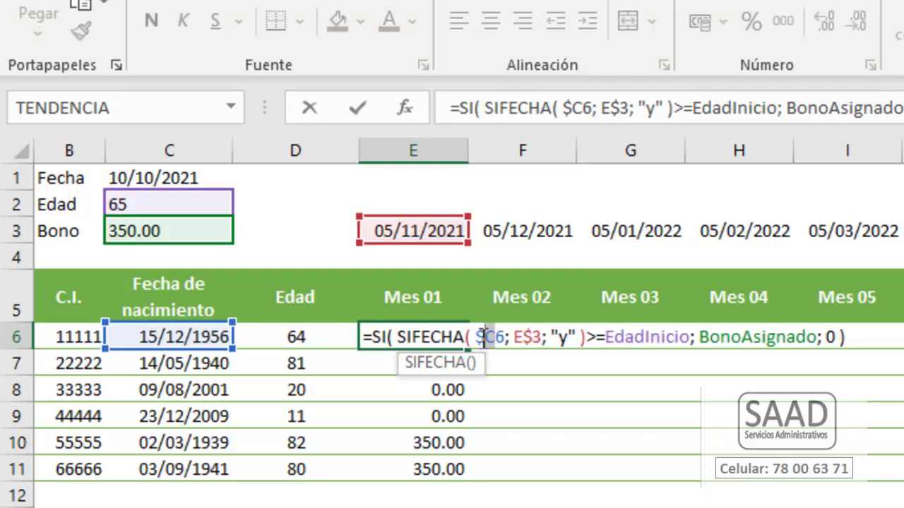
key("Return")
- Fill the corrected bonus formula from E6 down to row 11 and across all the month columns
key("Up")
key("ctrl+shift+Down")
key("ctrl+shift+Right")
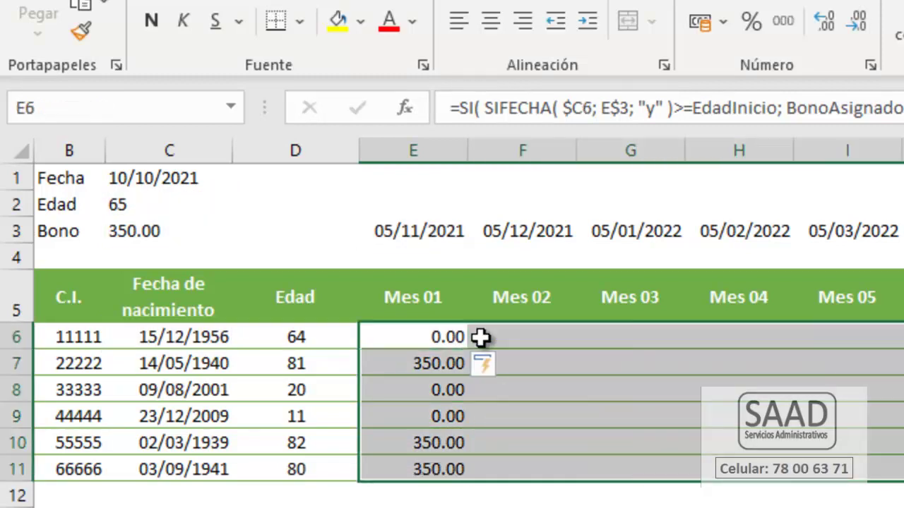
key("ctrl+d")
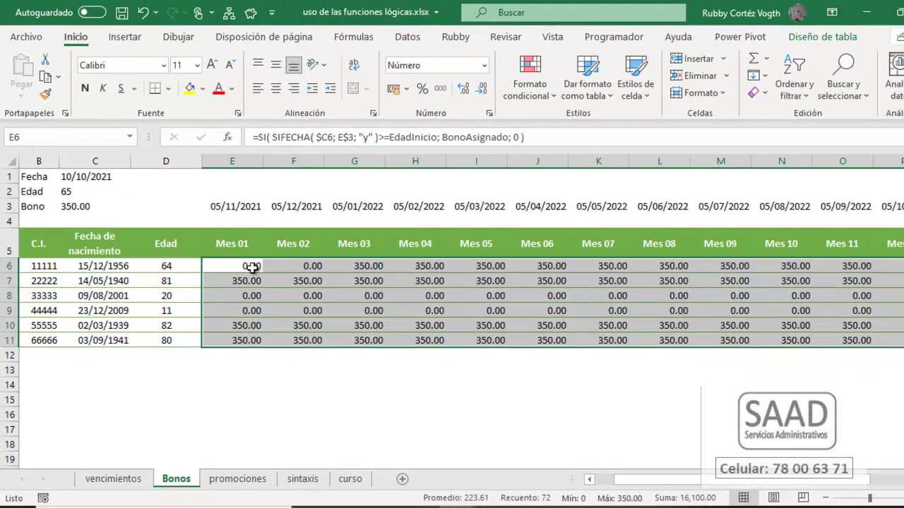
- Check the first person's bonuses in row 6 against the birth date and the monthly dates in row 3
left_click(252, 267)
key("shift+Left")
key("shift+Left")
key("shift+Right")
key("shift+Right")
key("shift+Up")
key("shift+Up")
key("shift+Up")
key("Down")
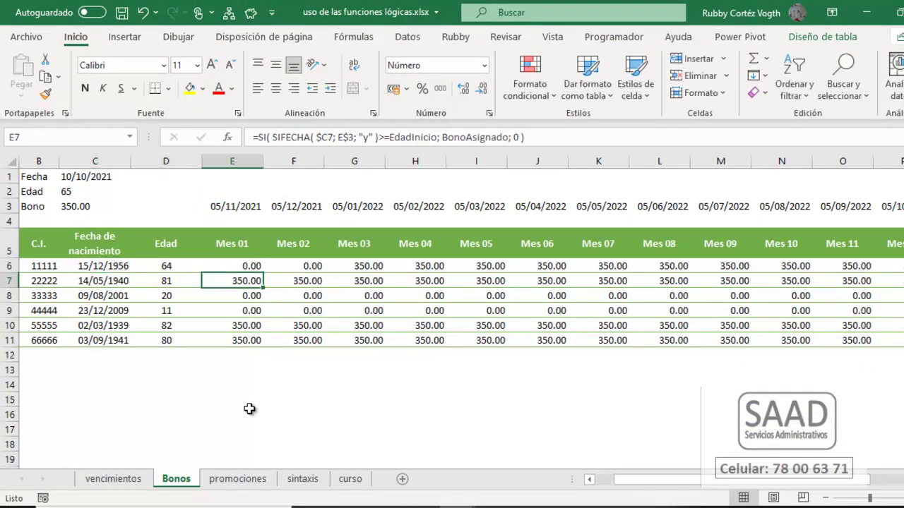
key("Right")
key("Up")
key("shift+Up")
key("shift+Up")
key("shift+Up")
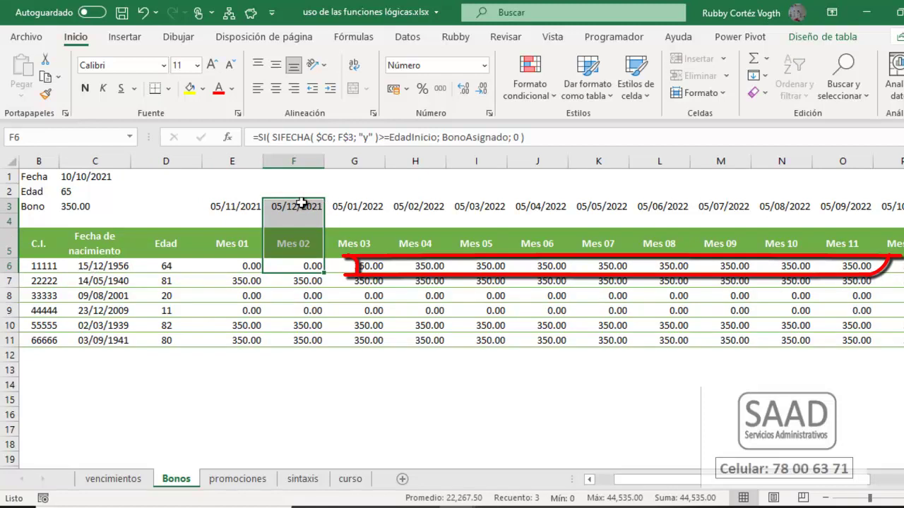
key("Right")
key("shift+Right")
key("shift+Right")
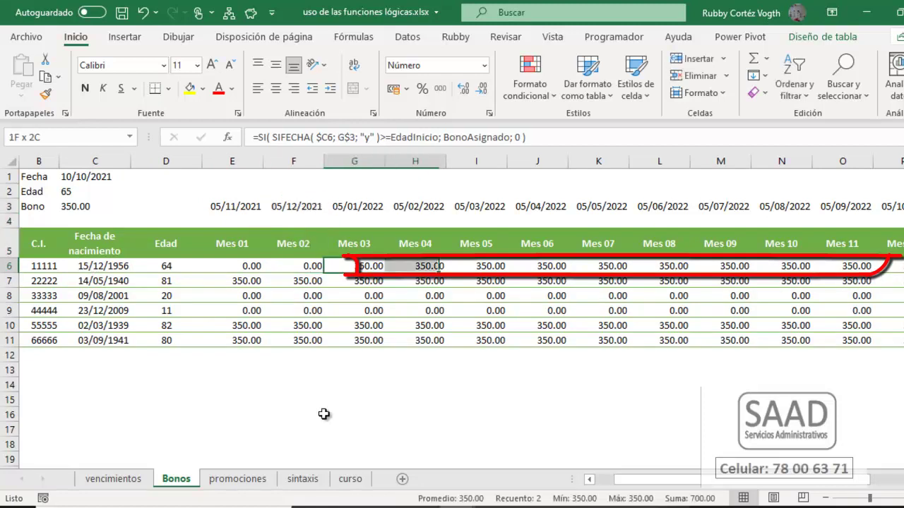
- Add a totals row to the bonus table
left_click(240, 345)
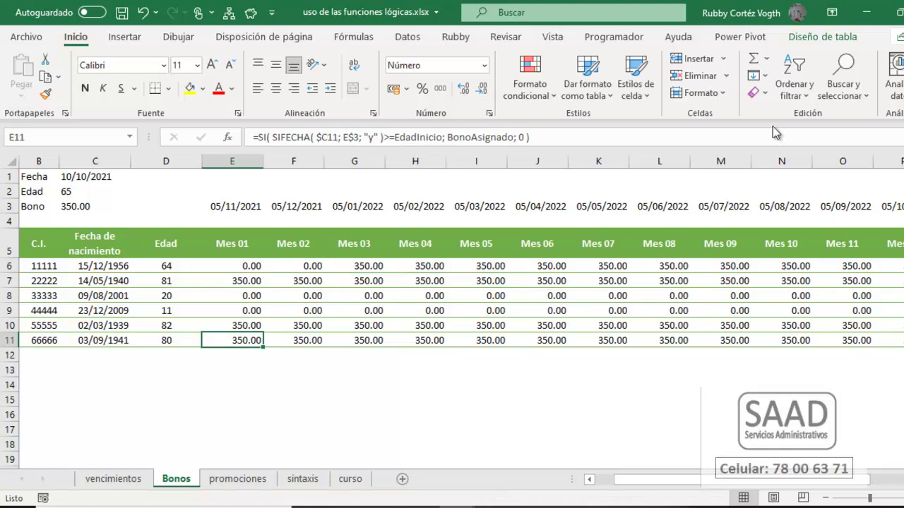
left_click(840, 37)
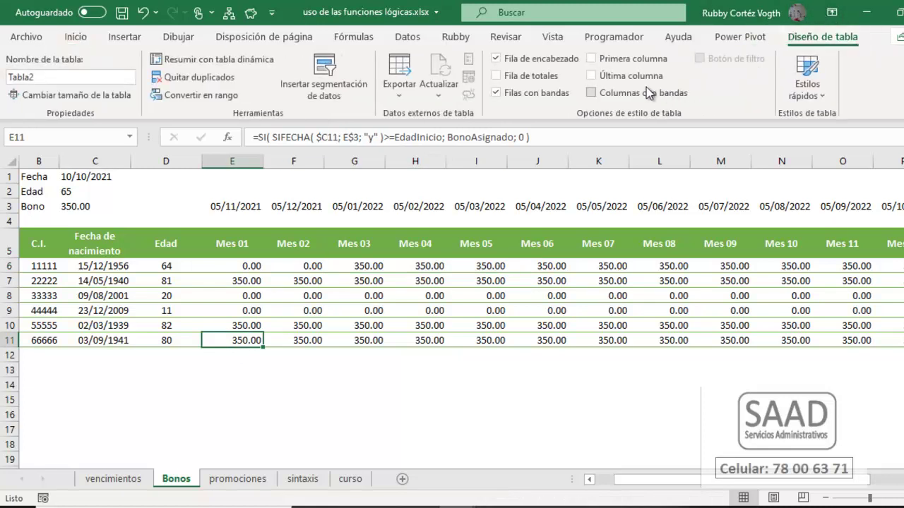
left_click(526, 76)
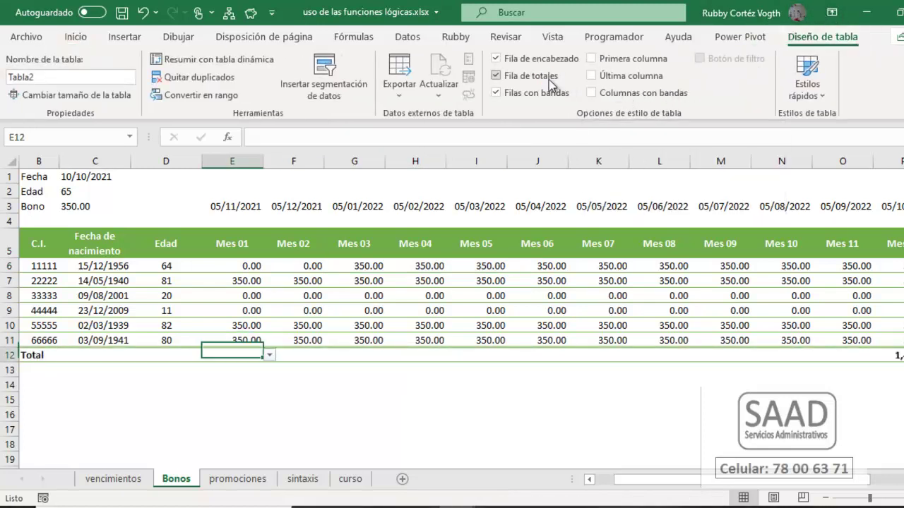
- Set the Mes 01 total in E12 to the Suma function
key("alt+Down")
key("Down")
key("Down")
key("Down")
key("Down")
key("Down")
key("Down")
key("Return")
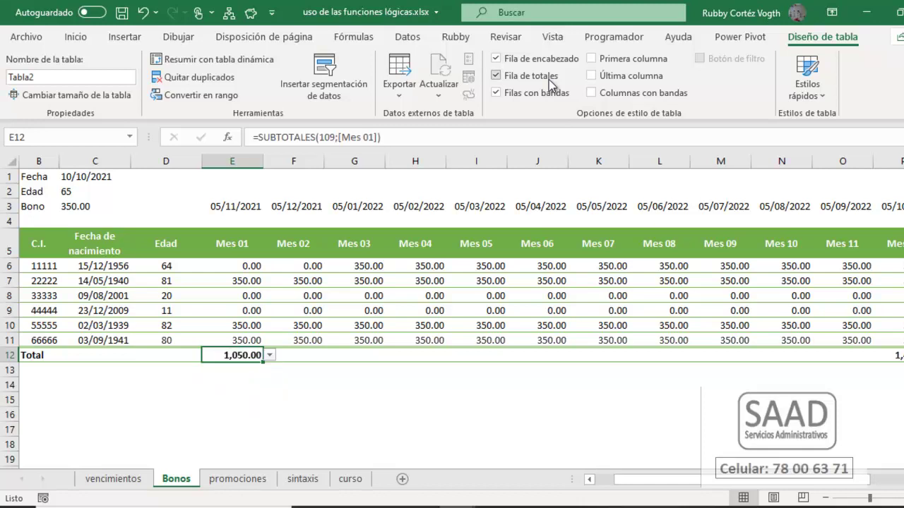
- Set the Mes 02 total in F12 to the Suma function
key("Right")
key("alt+Down")
key("Down")
key("Down")
key("Down")
key("Down")
key("Down")
key("Down")
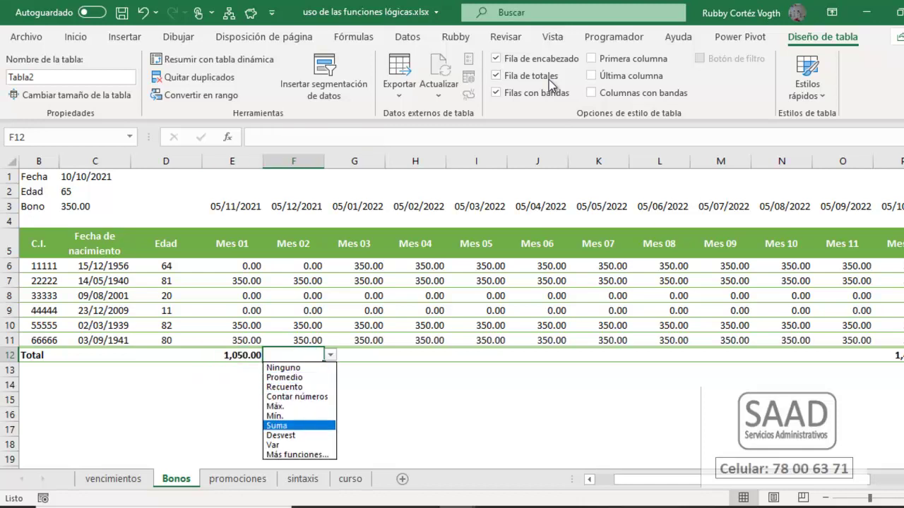
key("Return")
- Set the Mes 03 total in G12 to the Suma function
key("Right")
key("alt+Down")
key("Down")
key("Down")
key("Down")
key("Down")
key("Down")
key("Down")
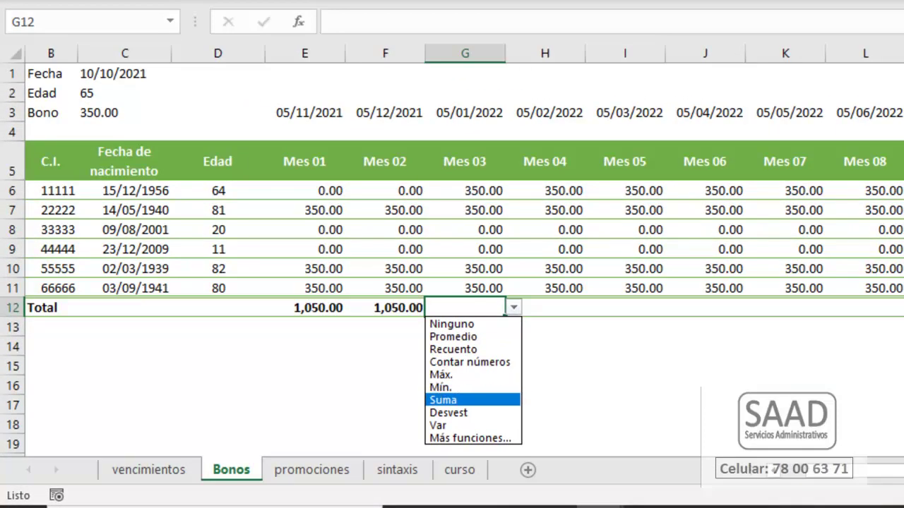
key("Return")
- Set the Mes 04 total in H12 to the Suma function
key("Right")
key("alt+Down")
key("Down")
key("Down")
key("Down")
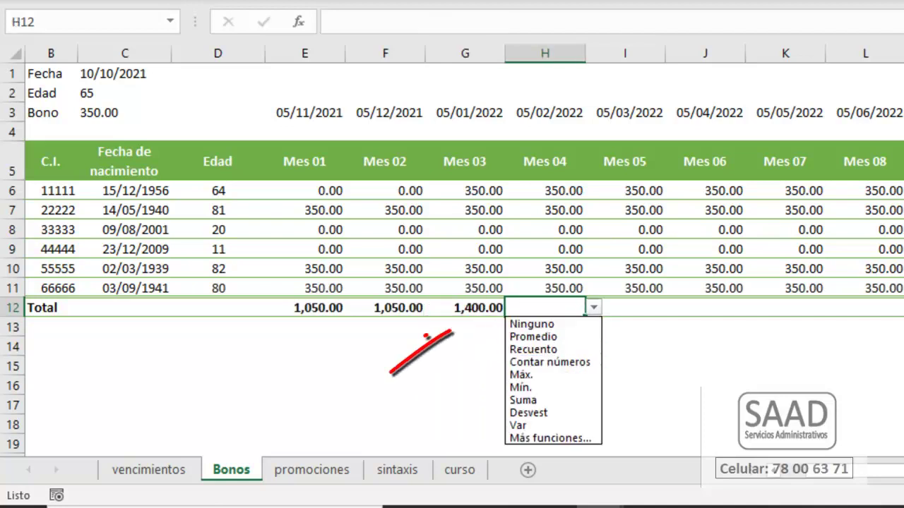
key("Down")
key("Down")
key("Down")
key("Return")
- Set the Mes 05 total in I12 to the Suma function
key("Right")
key("alt+Down")
key("Down")
key("Down")
key("Down")
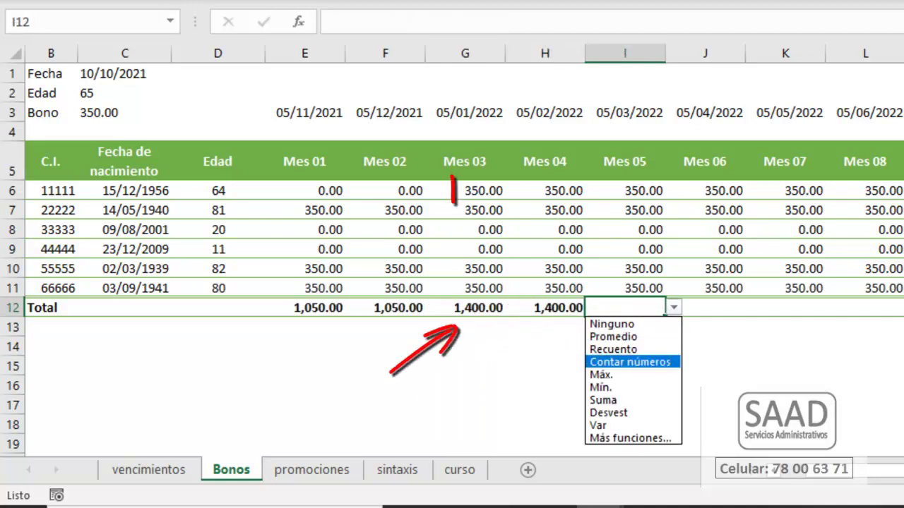
key("Down")
key("Down")
key("Down")
key("Return")
- Set the Mes 06 total in J12 to the Suma function
key("Right")
key("alt+Down")
key("Down")
key("Down")
key("Down")
key("Down")
key("Down")
key("Down")
key("Return")
- Set the Mes 07 total in K12 to the Suma function
key("Right")
key("alt+Down")
key("Down")
key("Down")
key("Down")
key("Down")
key("Down")
key("Down")
key("Return")
- Set the Mes 08 total in L12 to the Suma function
key("Right")
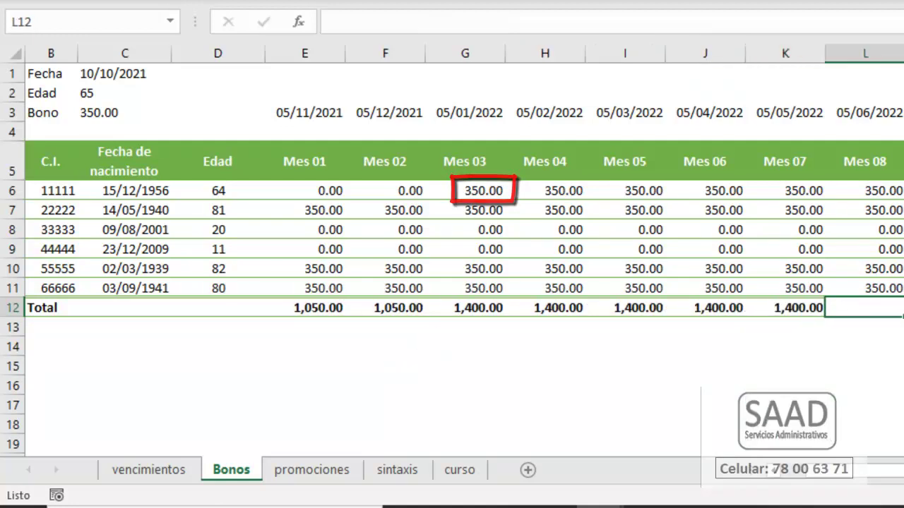
key("alt+Down")
key("Down")
key("Down")
key("Down")
key("Down")
key("Down")
key("Down")
key("Return")
- Set the Mes 09 total in M12 to the Suma function
key("Right")
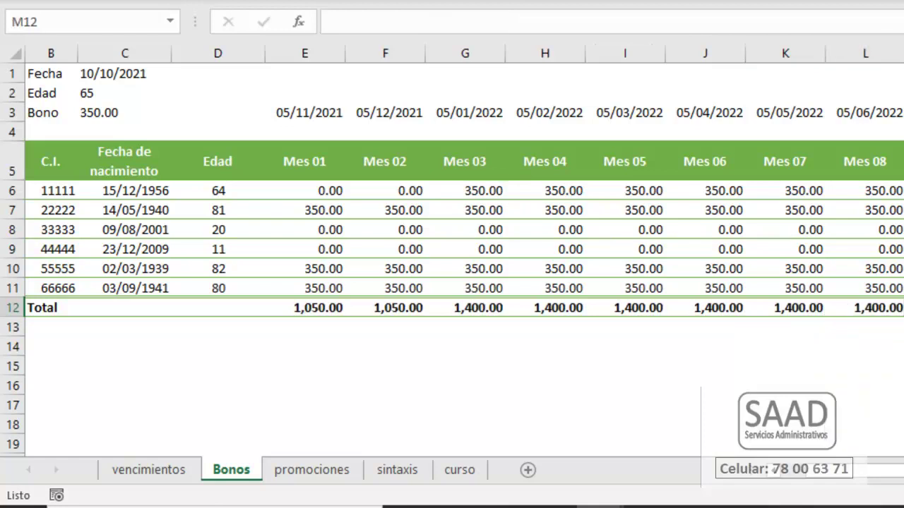
key("alt+Down")
key("Down")
key("Down")
key("Down")
key("Down")
key("Down")
key("Down")
key("Return")
- Set the Mes 10 total in N12 to the Suma function
key("Right")
key("alt+Down")
key("Down")
key("Down")
key("Down")
key("Down")
key("Down")
key("Down")
key("Return")
- Set the Mes 11 total in O12 to the Suma function and look over the monthly totals
key("Right")
key("Return")
key("Right")
key("Left")
key("Left")
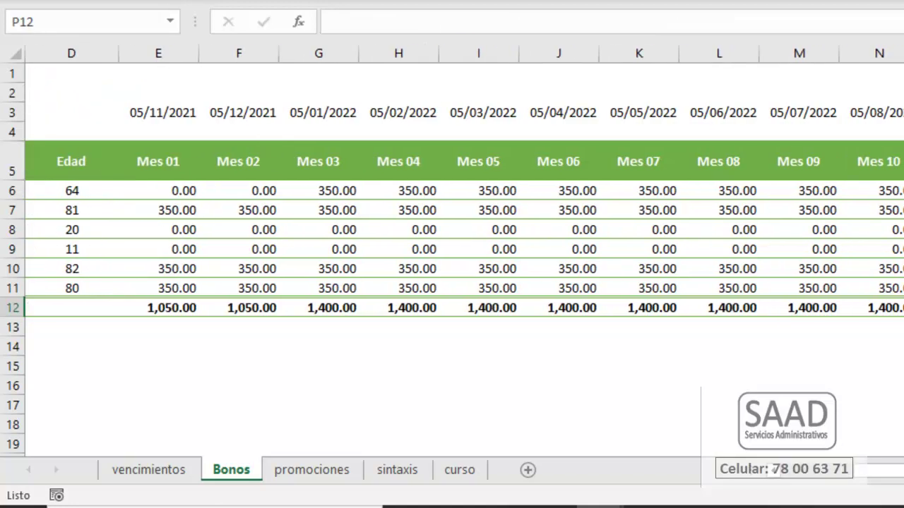
key("Home")
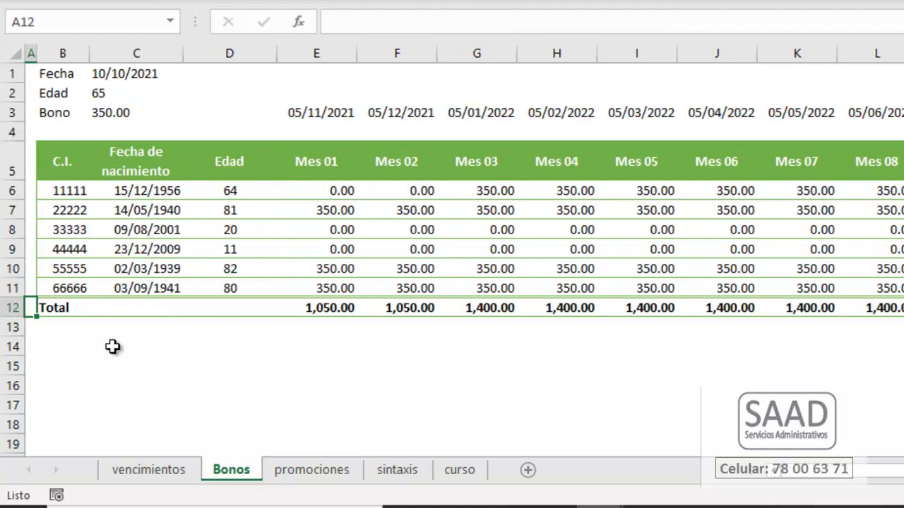
left_click_drag(317, 330, 712, 342)
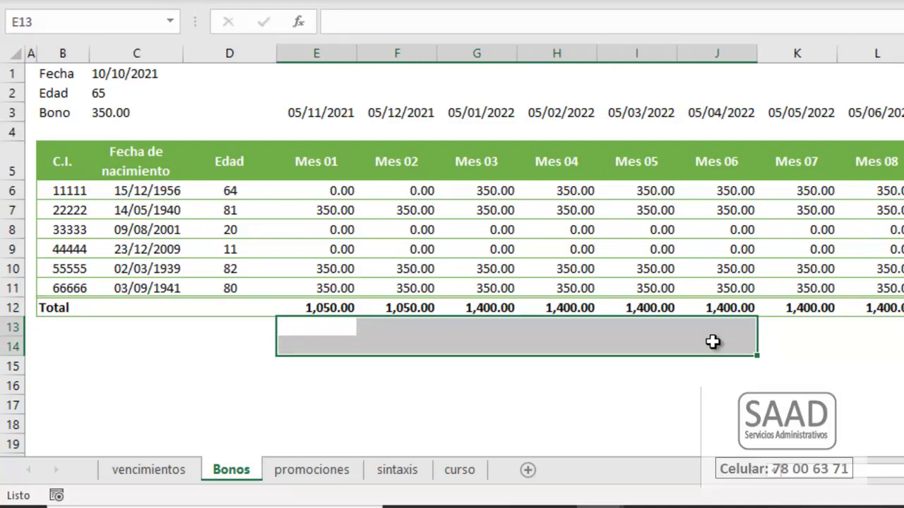
left_click(339, 343)
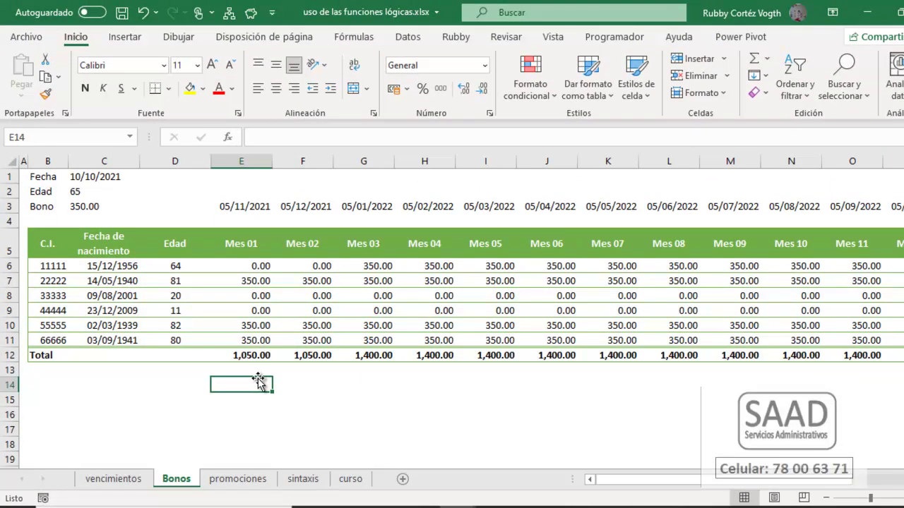
- Open the promociones sheet and look over the purchase and discount columns of its empty table
left_click(257, 486)
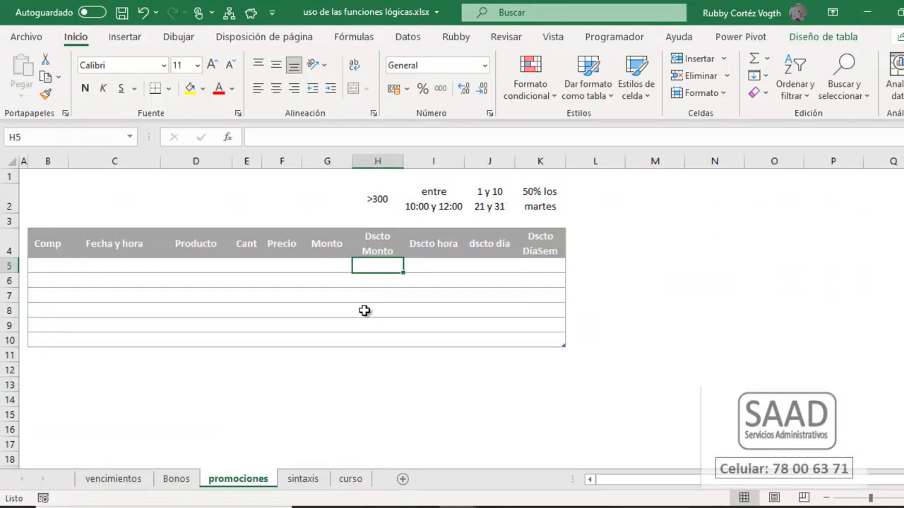
left_click_drag(124, 268, 145, 338)
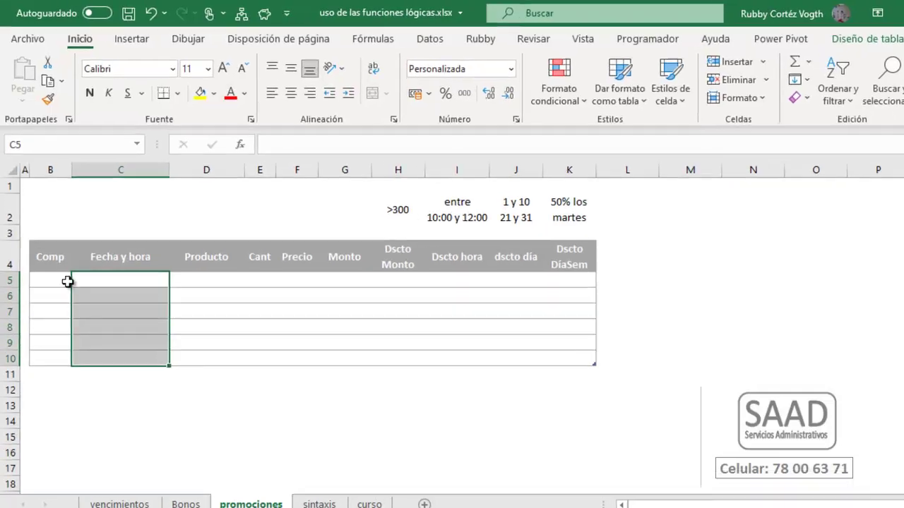
left_click(50, 266)
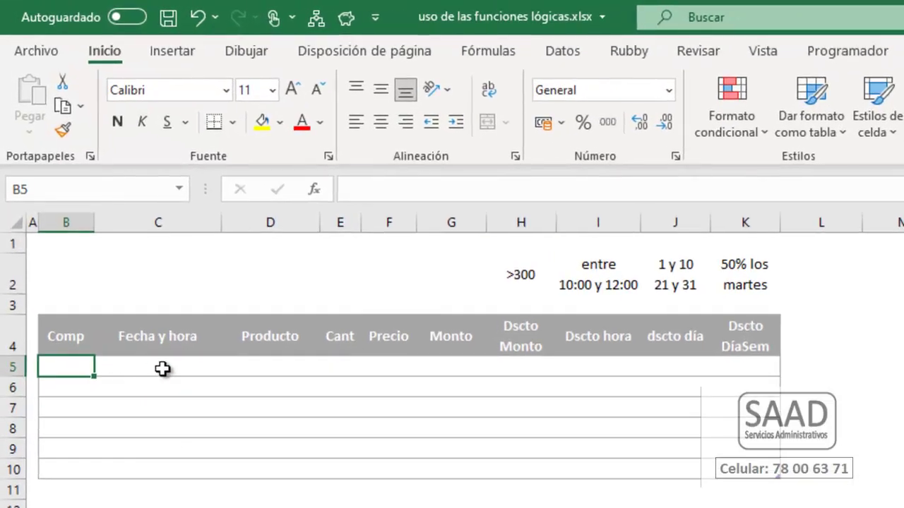
left_click(162, 369)
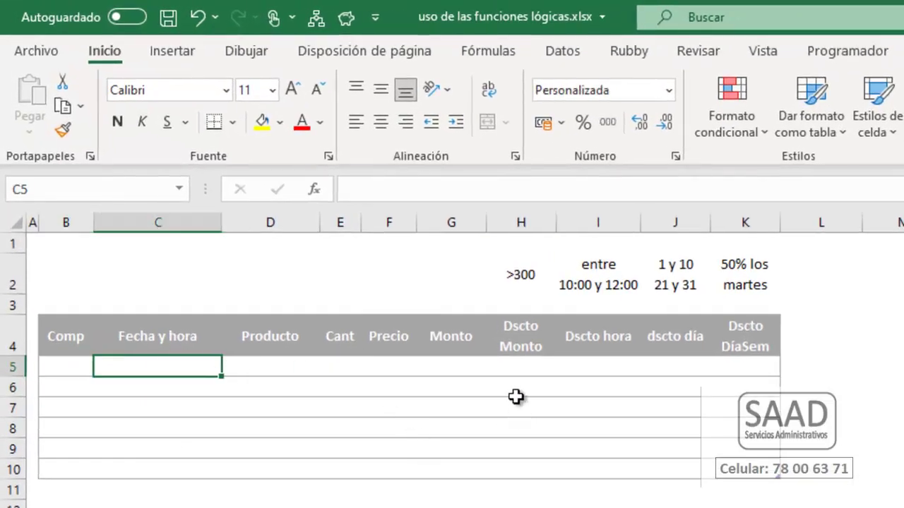
left_click_drag(520, 365, 527, 463)
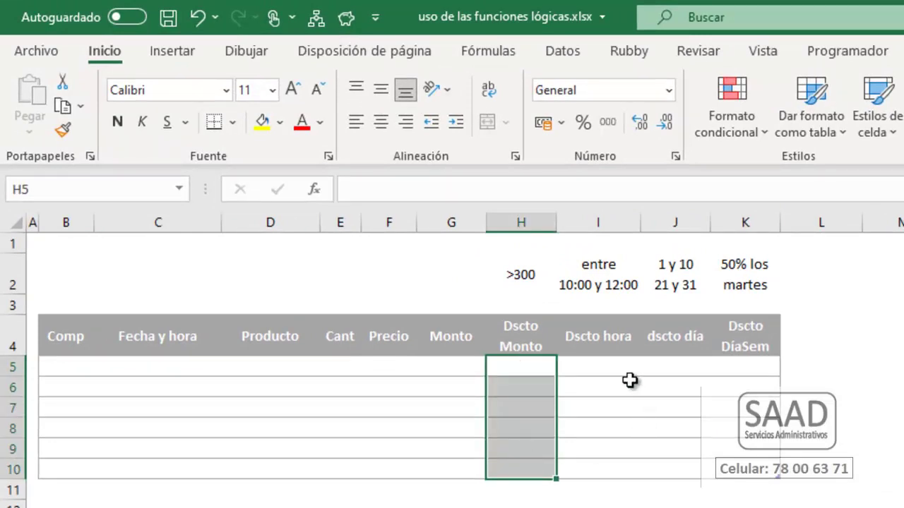
left_click(609, 372)
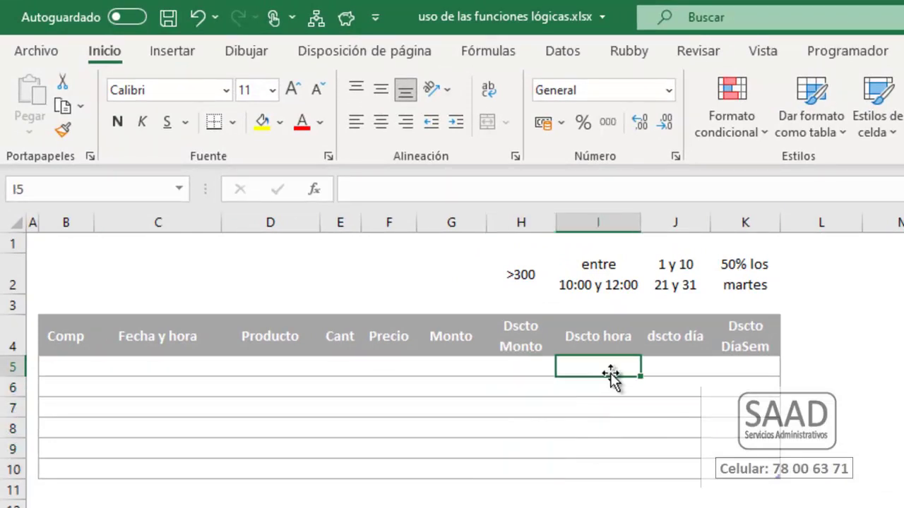
left_click(681, 361)
left_click(741, 371)
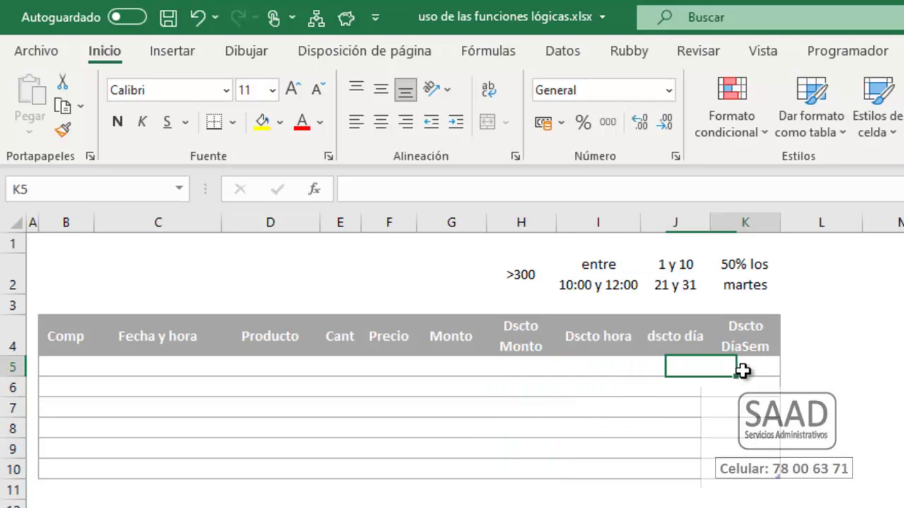
- Examine the day, hour and weekday discount conditions in row 2, and view the curso sheet
left_click(675, 366)
left_click(665, 268)
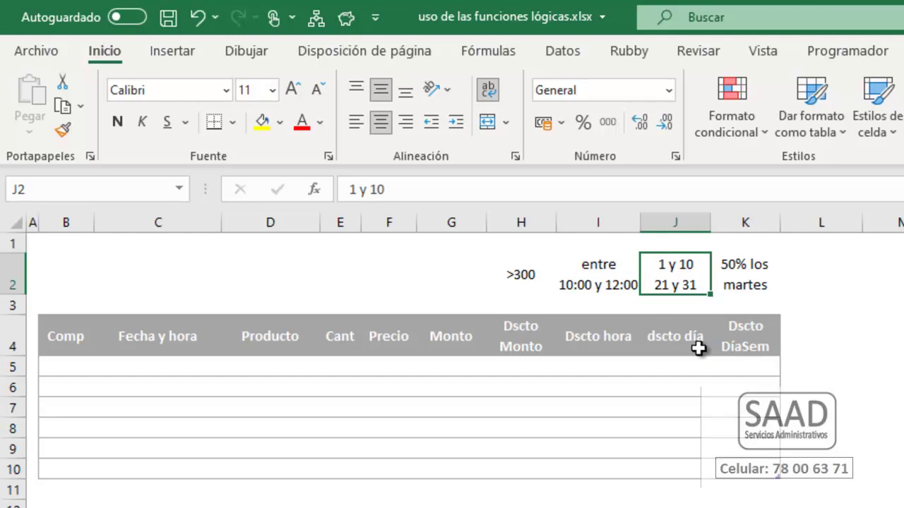
left_click(592, 288)
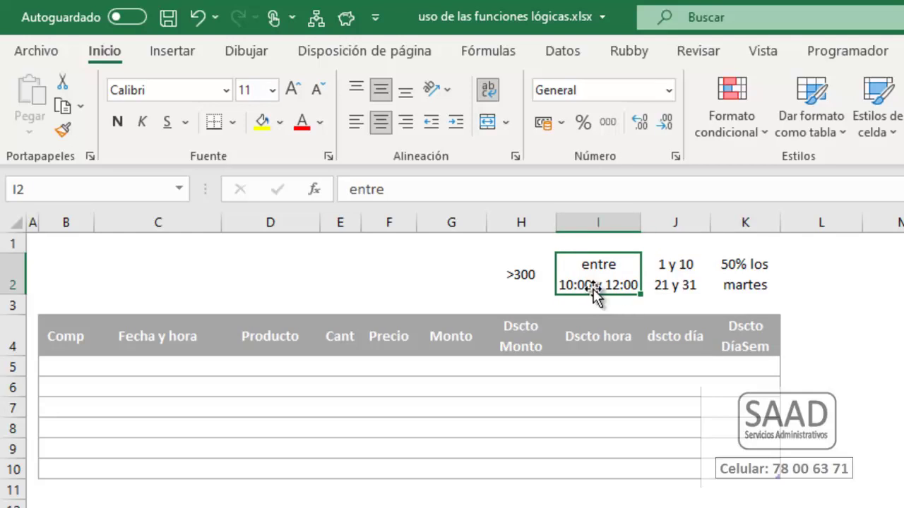
left_click(749, 285)
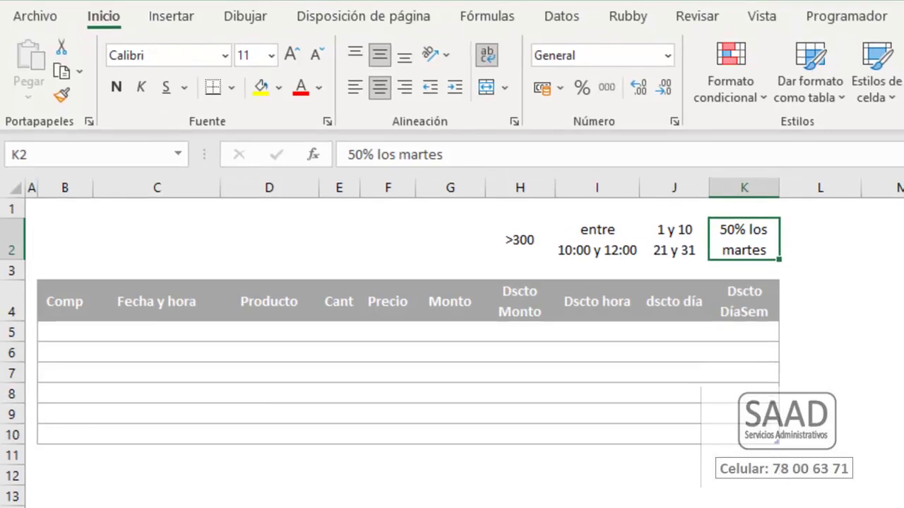
left_click(475, 490)
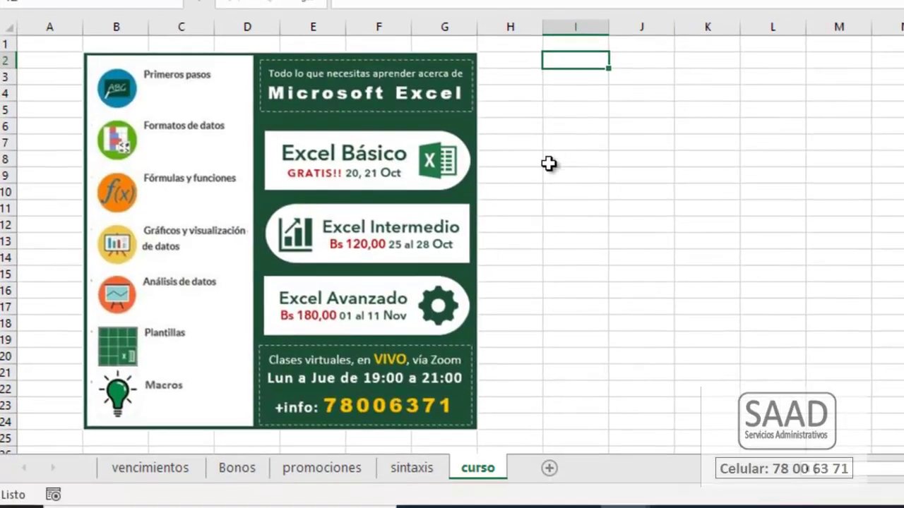
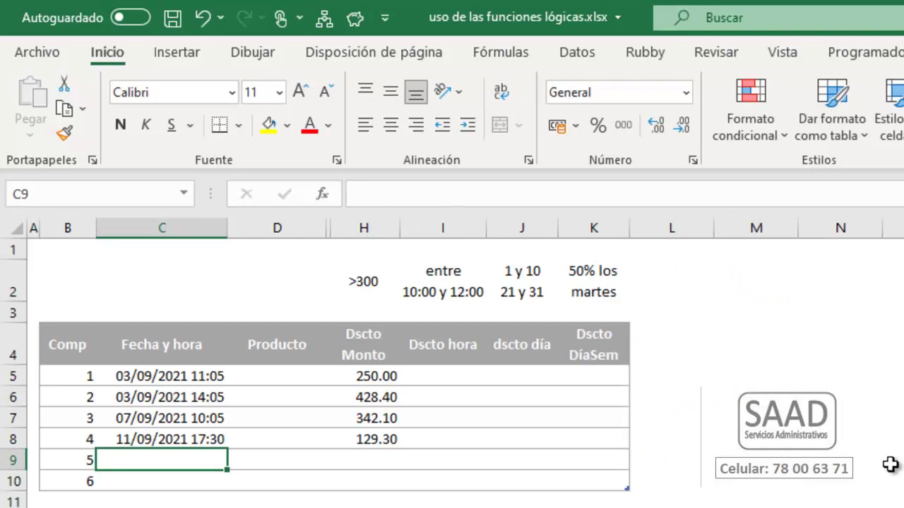
- Enter "Producto x" as the first purchase's product in D5 of the promociones table
key("Up")
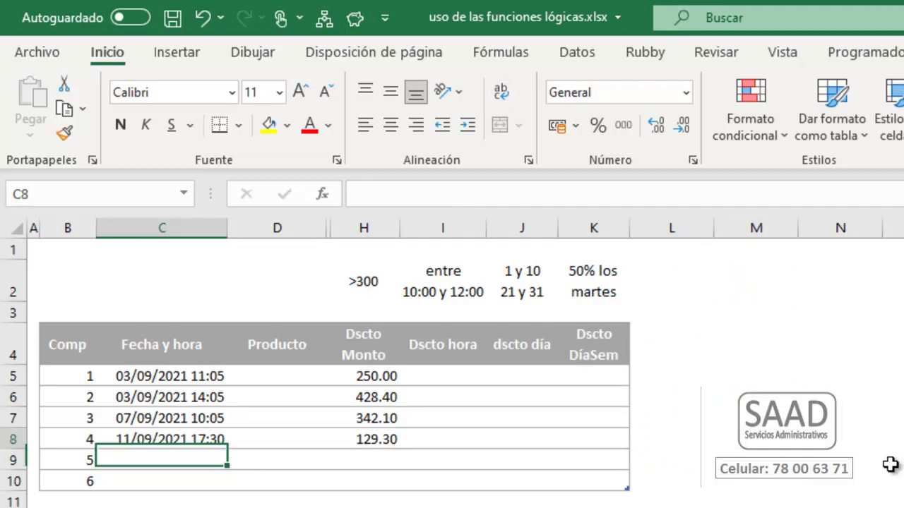
key("Left")
key("Up")
key("Right")
key("Right")
key("Right")
key("Up")
key("Up")
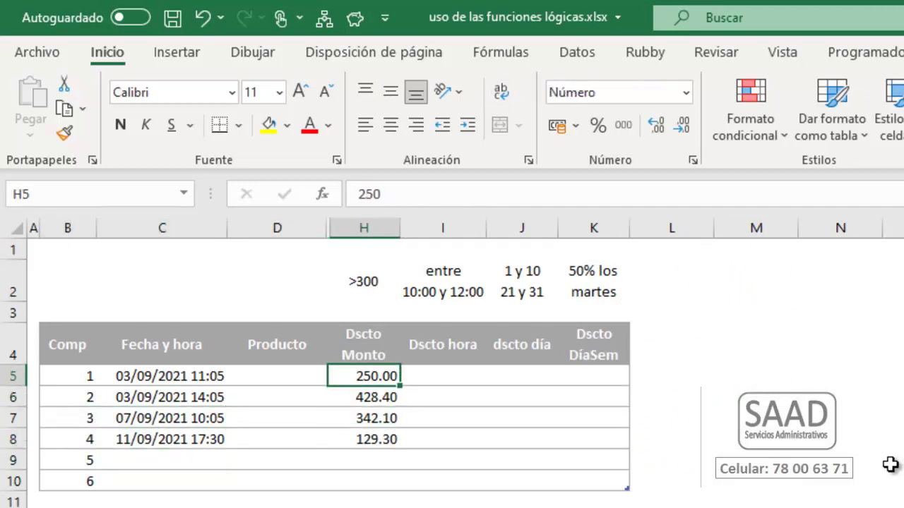
key("Left")
type("Productoi")
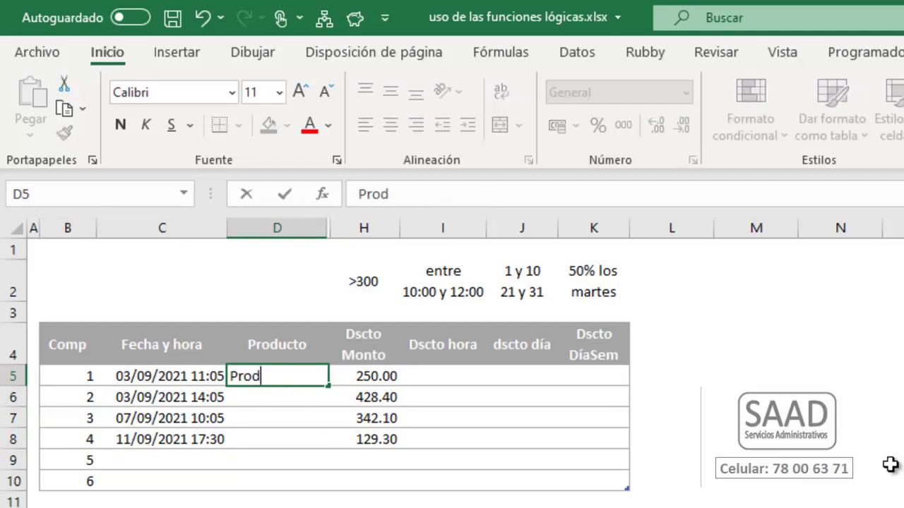
key("BackSpace")
type("x")
- Fill the product name from D5 down to D8
key("shift+Down")
key("shift+Down")
key("shift+Down")
key("ctrl+d")
key("Down")
key("Right")
key("Up")
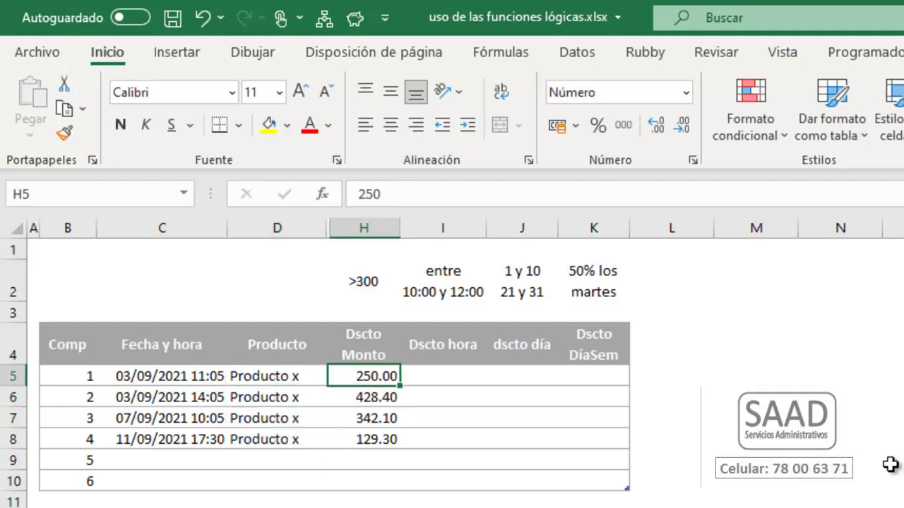
key("Right")
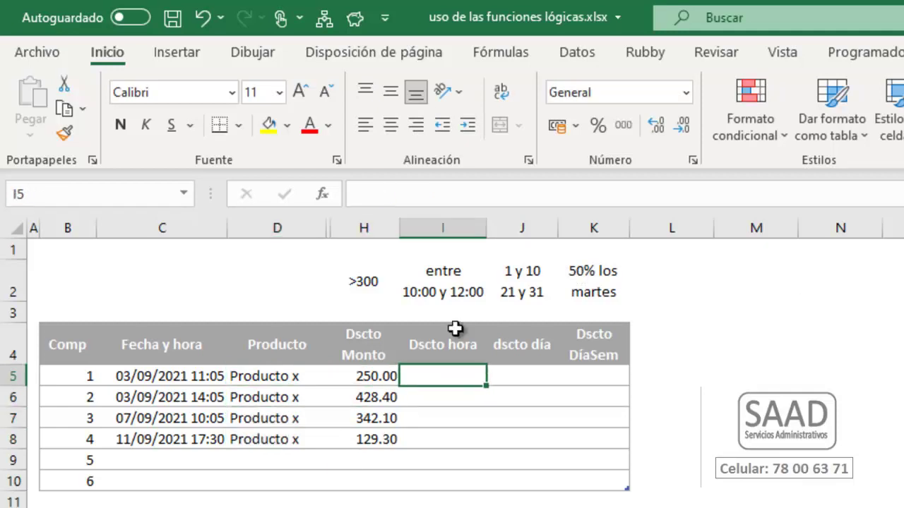
- Try to insert a table column headed Monto2 before the Dscto Monto column
left_click(355, 377)
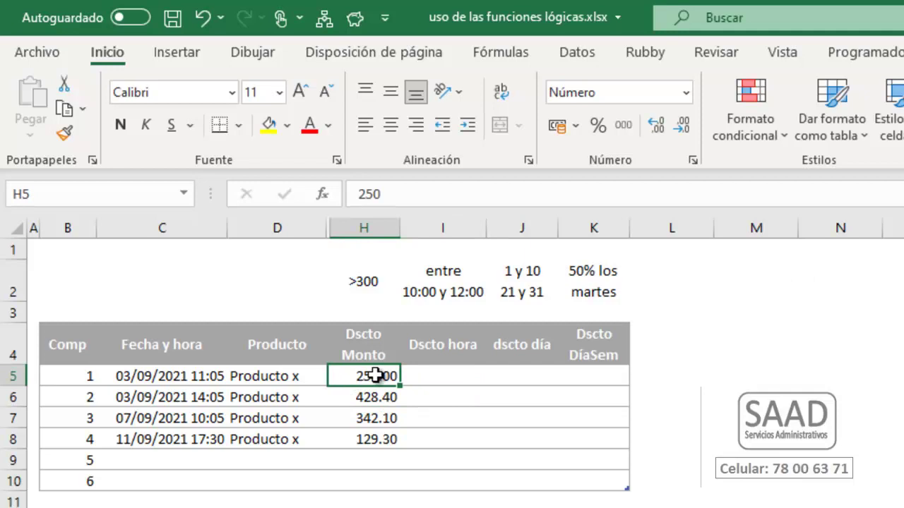
key("ctrl+plus")
key("Up")
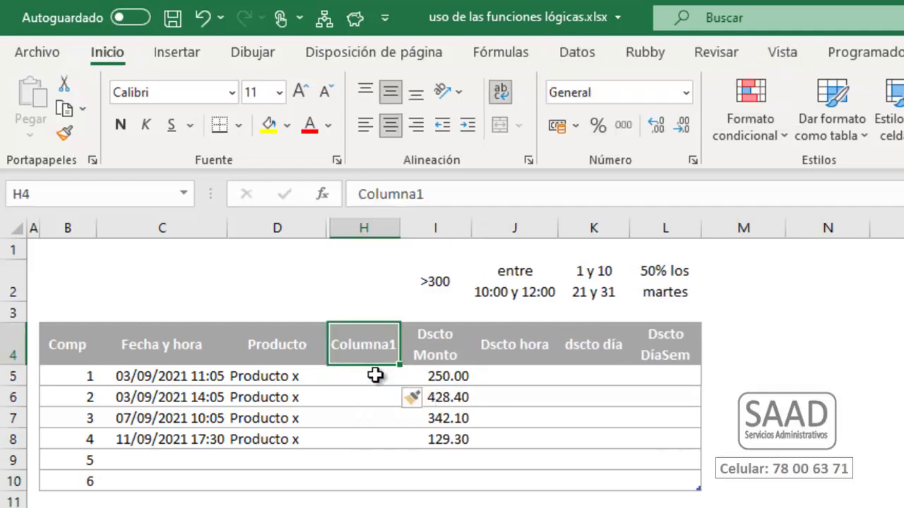
type("Monto2")
key("Return")
key("ctrl+z")
key("ctrl+z")
key("ctrl+z")
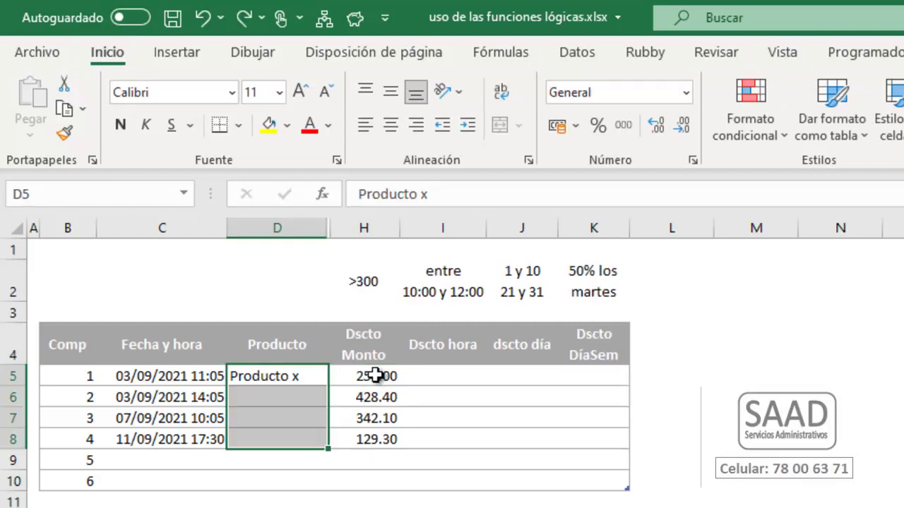
key("ctrl+y")
- Unhide the columns between Producto and Dscto Monto
key("shift+Right")
key("alt+f")
key("c")
key("m")
- Hide the Cant and Precio columns, E and F, leaving the Monto column shown
key("Right")
key("Up")
key("Up")
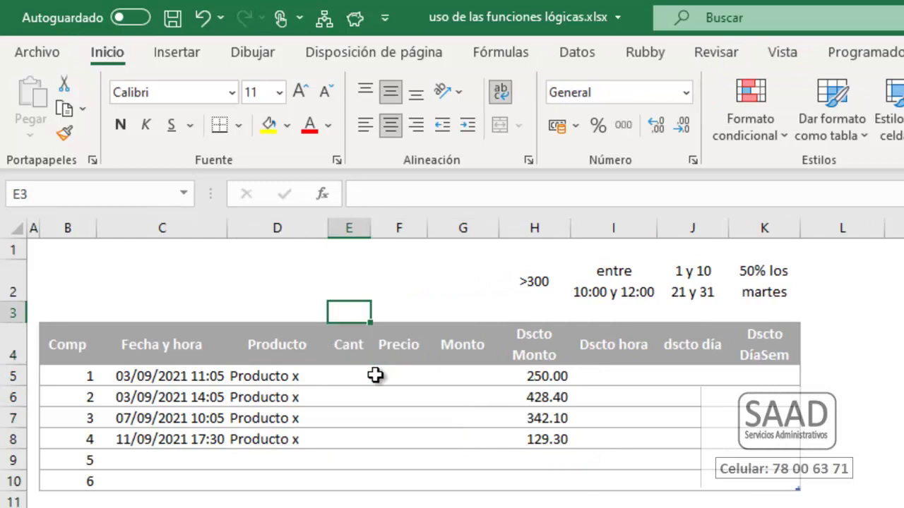
key("shift+Right")
key("ctrl+0")
- Move the amounts from H5:H10 under Dscto Monto into the Monto column, starting at G5
key("Right")
key("Right")
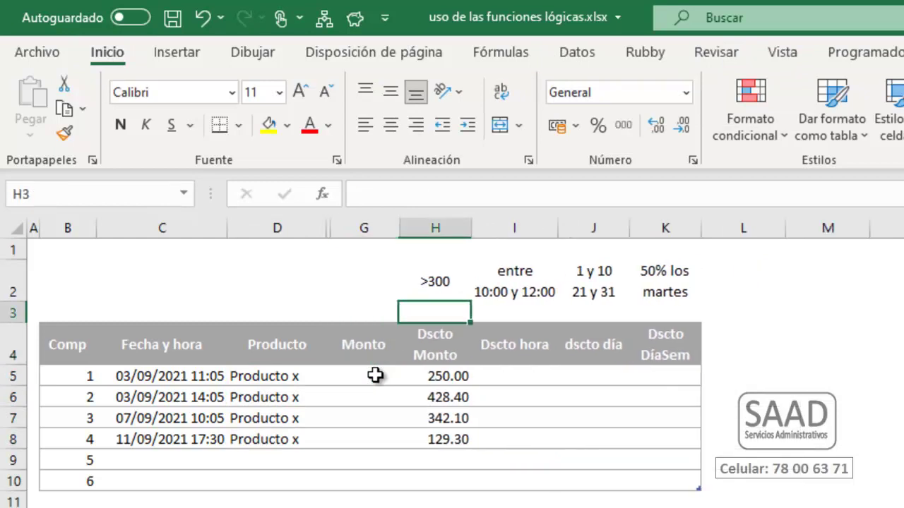
key("Down")
key("Down")
key("Down")
key("Up")
key("shift+Down")
key("shift+Down")
key("shift+Down")
key("shift+Down")
key("shift+Down")
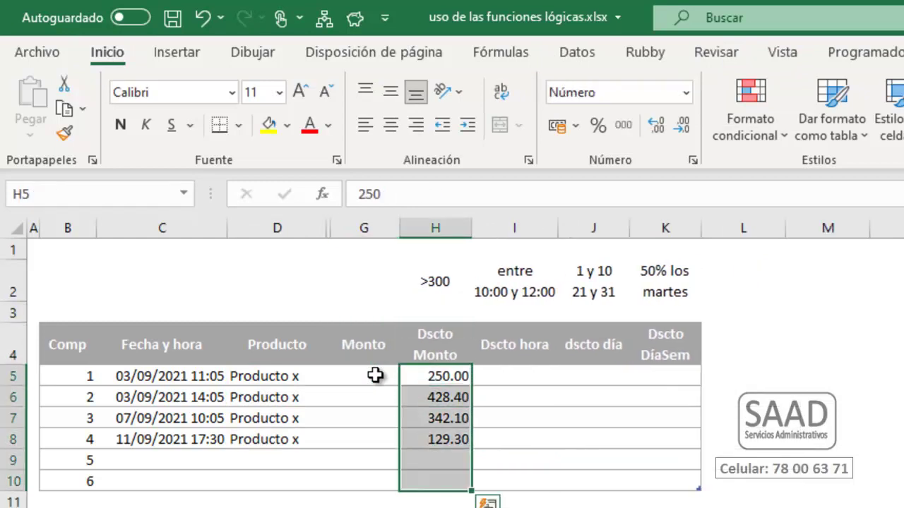
key("ctrl+x")
key("Left")
key("ctrl+v")
- Compare the first purchase amount in G5 with the amount discount condition in H2
key("Right")
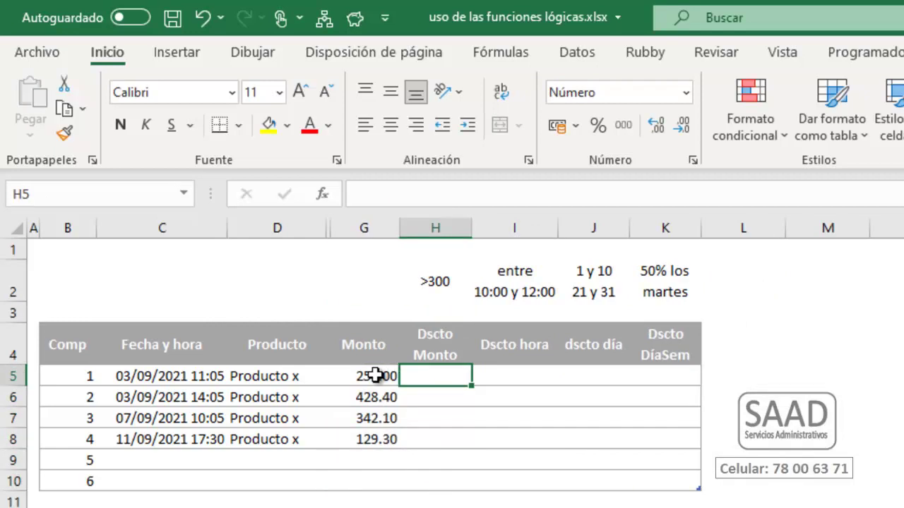
left_click(374, 376)
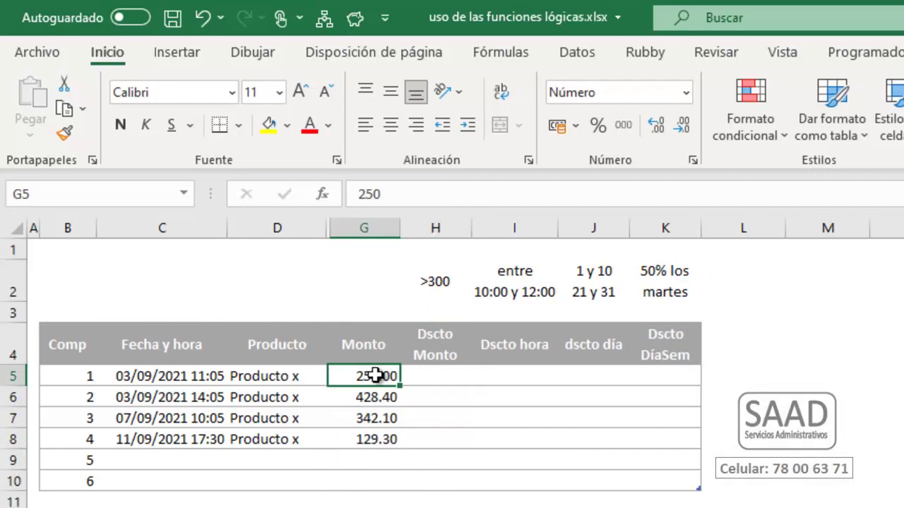
left_click(429, 283)
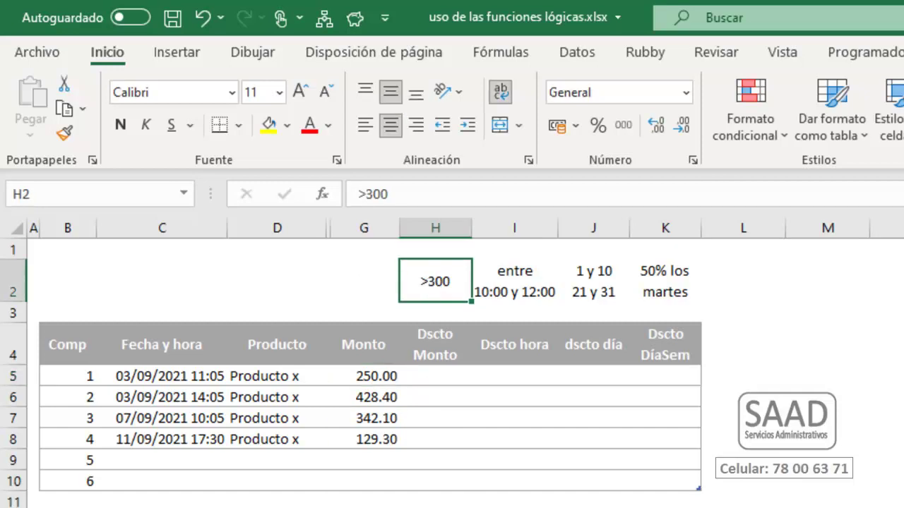
- Enter a 10% discount rate in H1, above the >300 condition
left_click(435, 248)
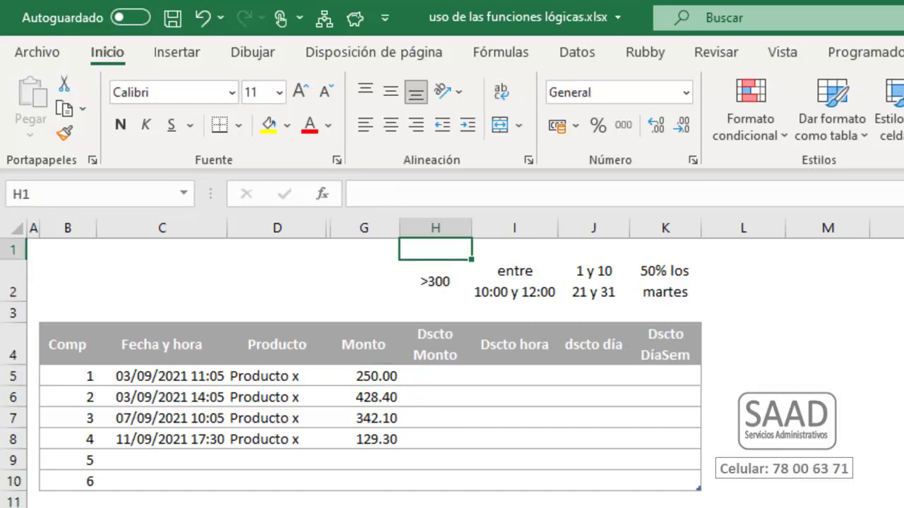
type("10%")
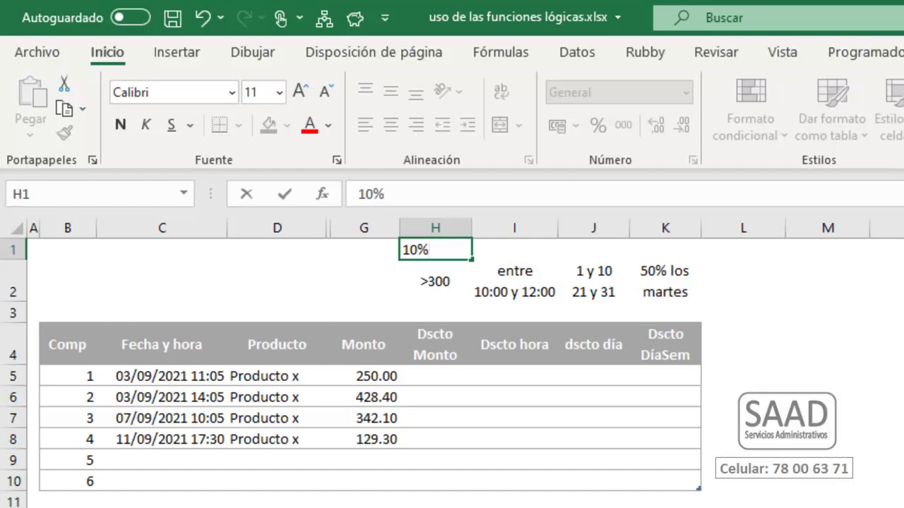
key("Return")
- Start an SI formula in H5 under Dscto Monto, testing whether G5 is greater than 300
left_click(434, 375)
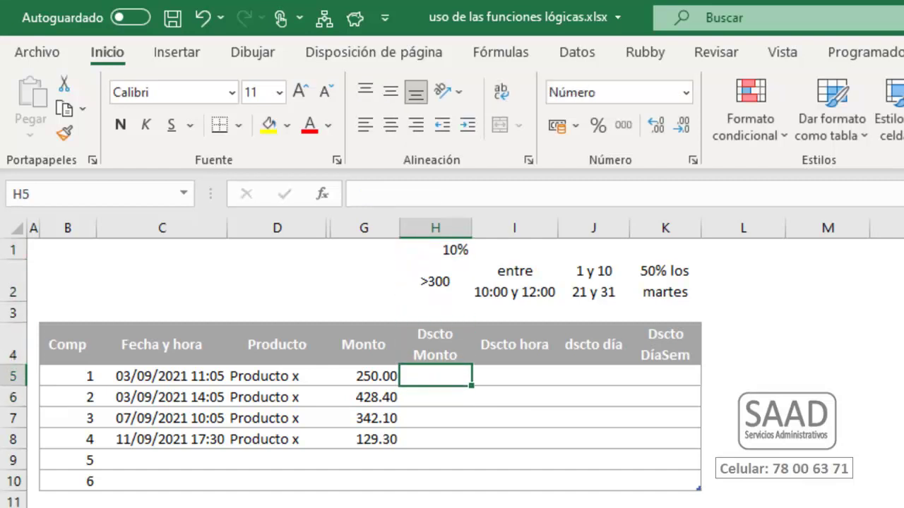
type("=si(")
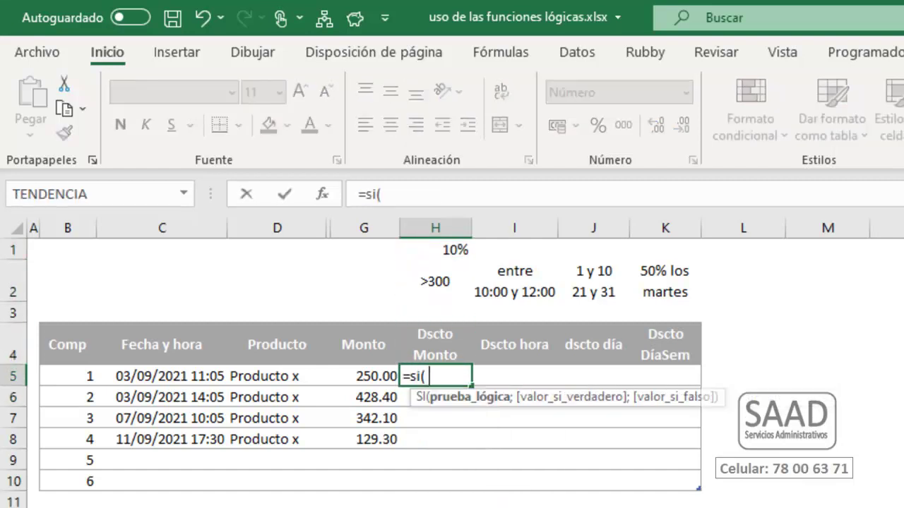
type(" 5")
key("BackSpace")
type("gg")
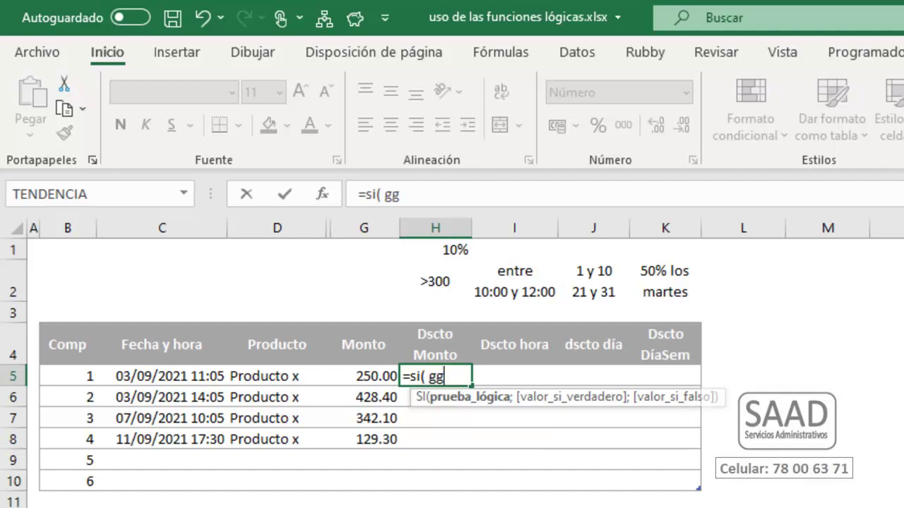
key("BackSpace")
key("BackSpace")
type("g")
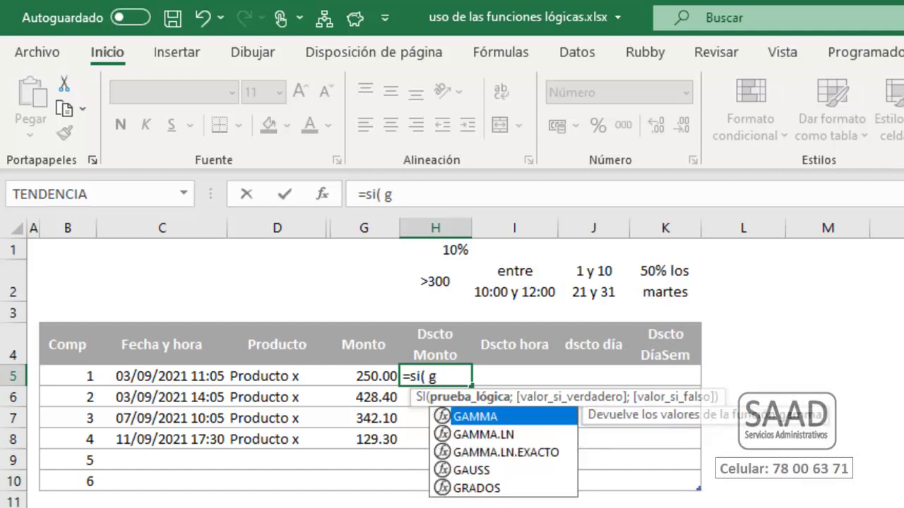
type("5")
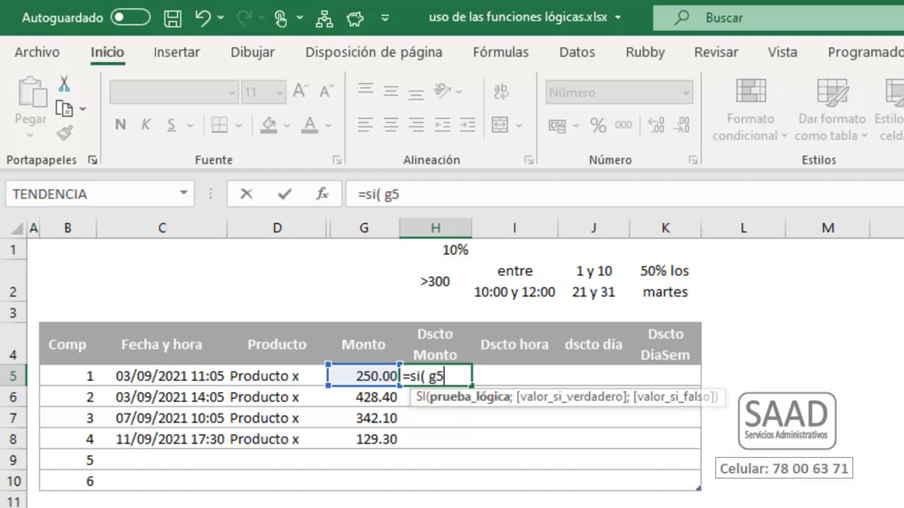
type(">")
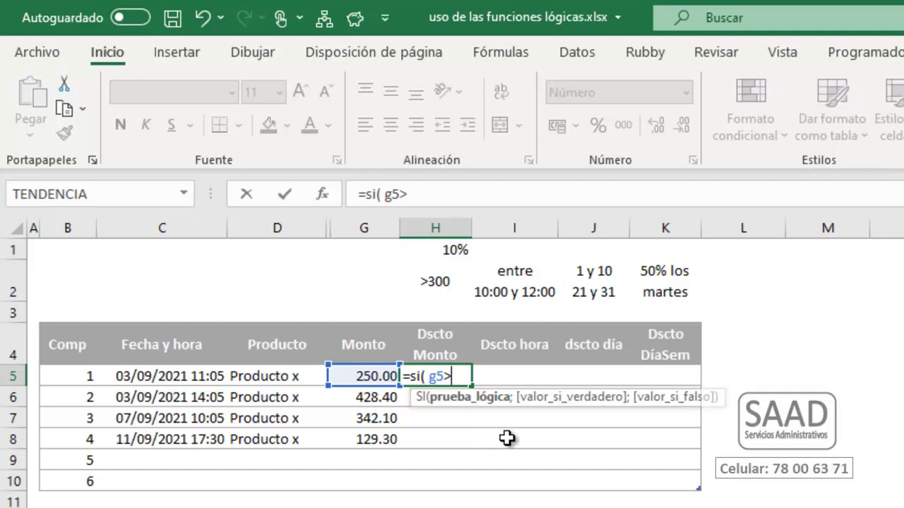
type("300;")
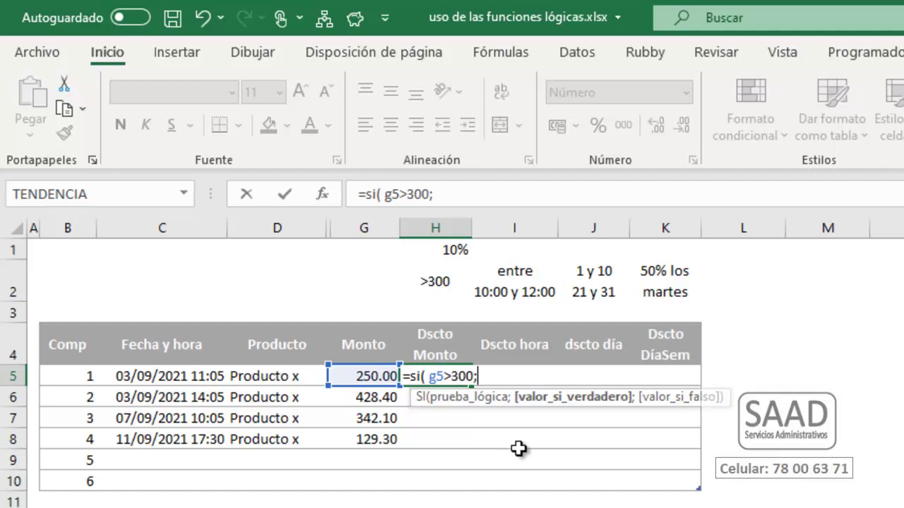
- Complete the H5 formula with G5*10% as the true value and 0 as the false value
type("g")
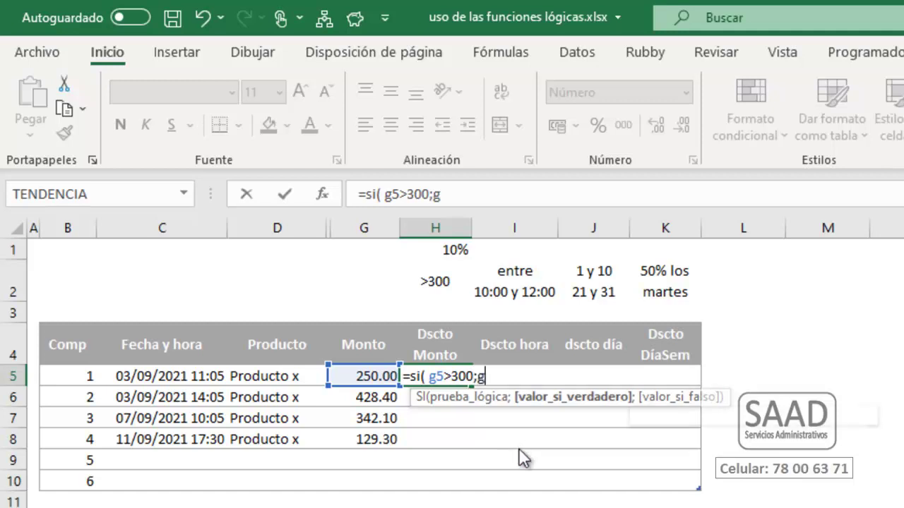
type("5")
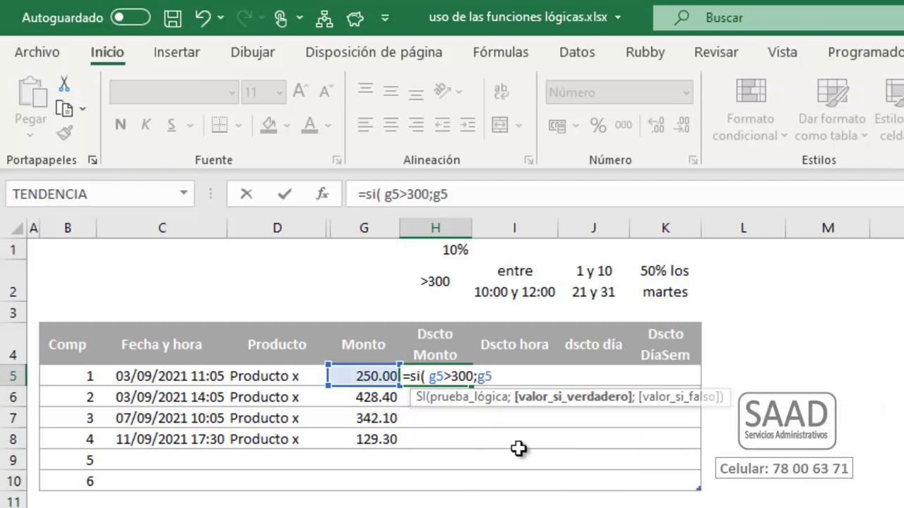
type("%10")
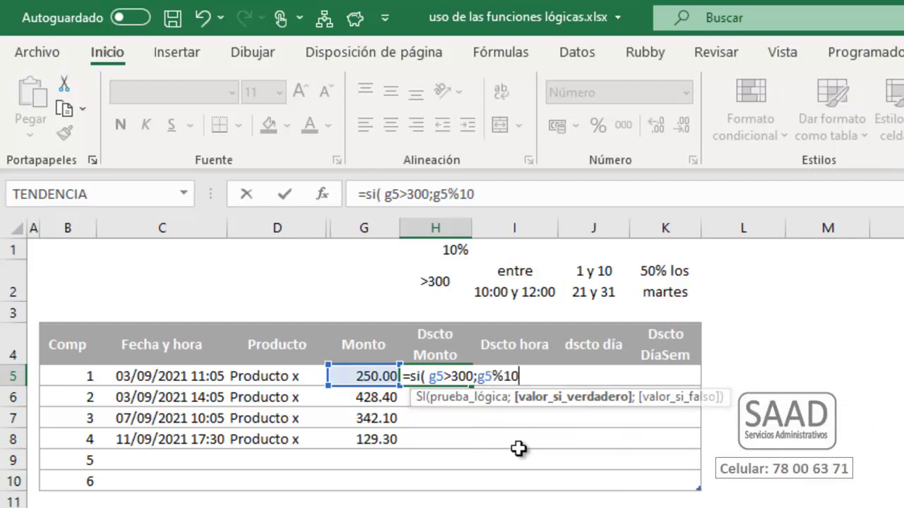
key("BackSpace")
key("BackSpace")
key("BackSpace")
type("*10%")
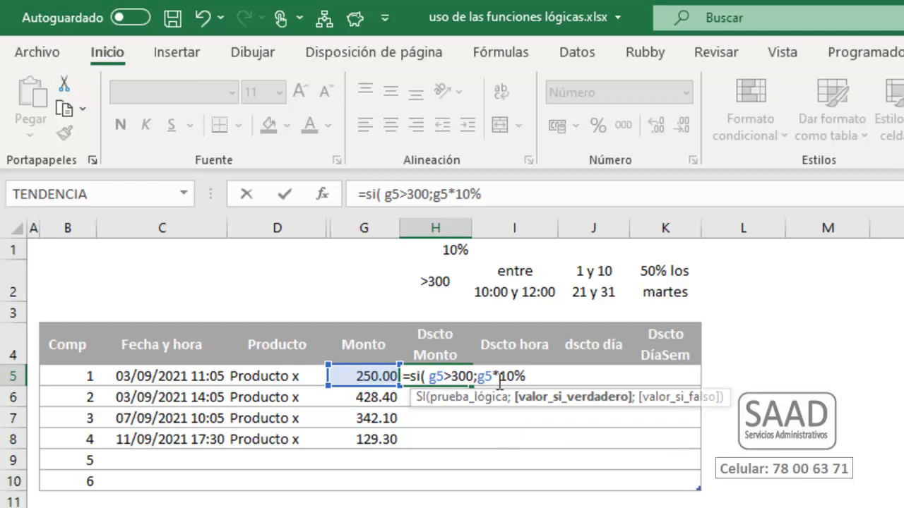
type(" ; 0)")
key("Return")
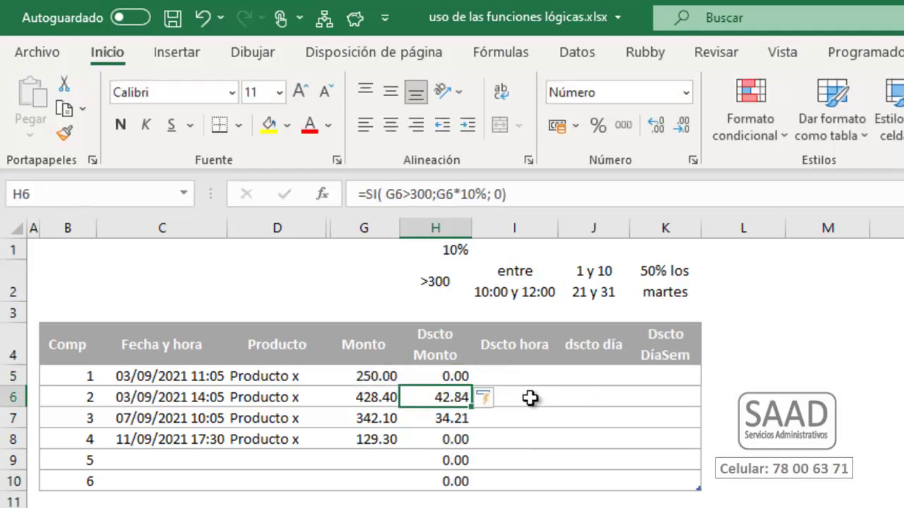
- Examine the amounts and discounts in G6:H7, and the Dscto hora column beside them
key("shift+Down")
key("shift+Left")
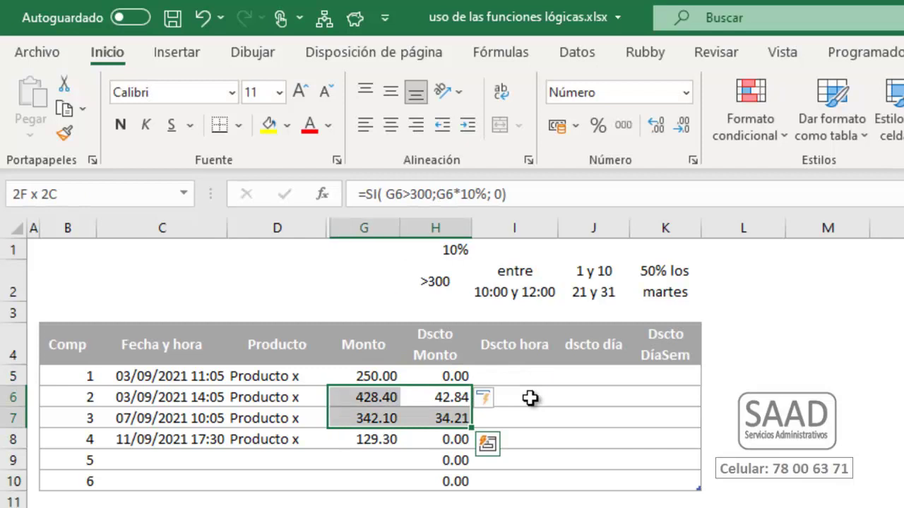
key("Right")
key("Right")
key("Up")
key("Up")
key("Left")
key("Down")
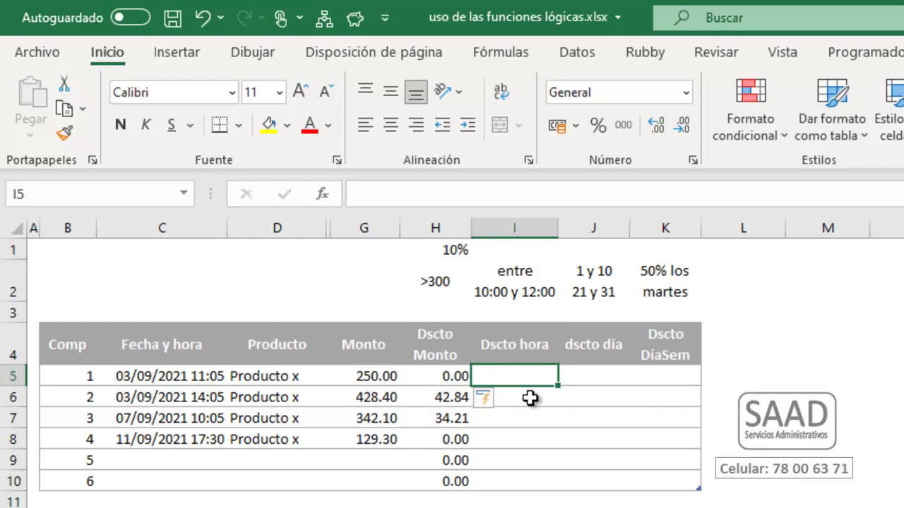
key("Up")
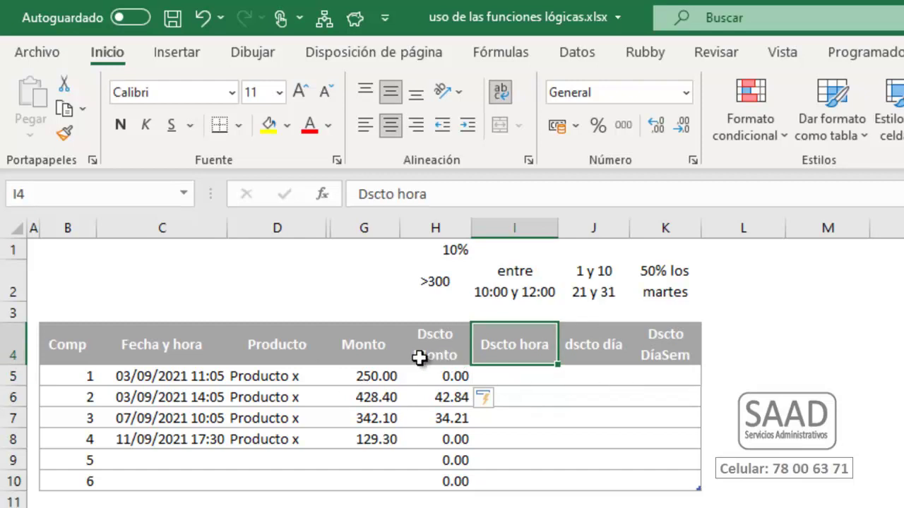
- Start an SI formula in I5 under Dscto hora with the first condition hora(C5)>10
left_click(503, 377)
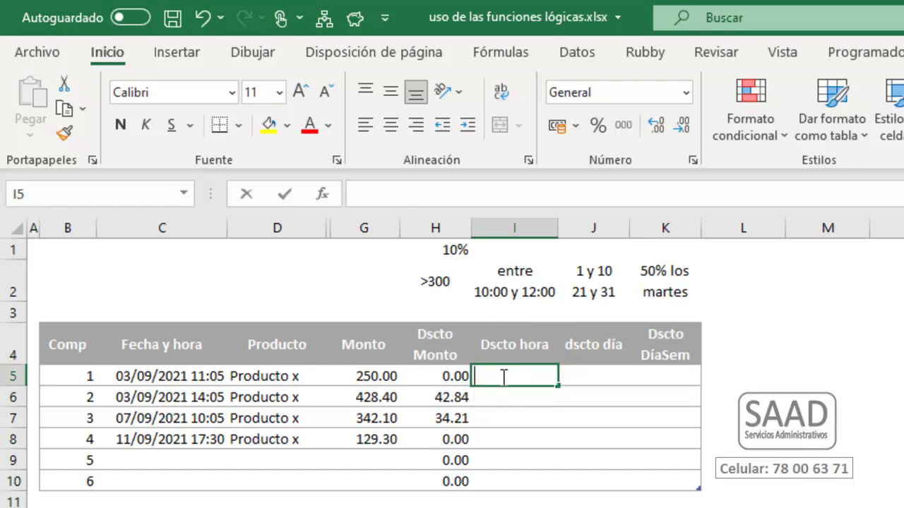
type("=si(")
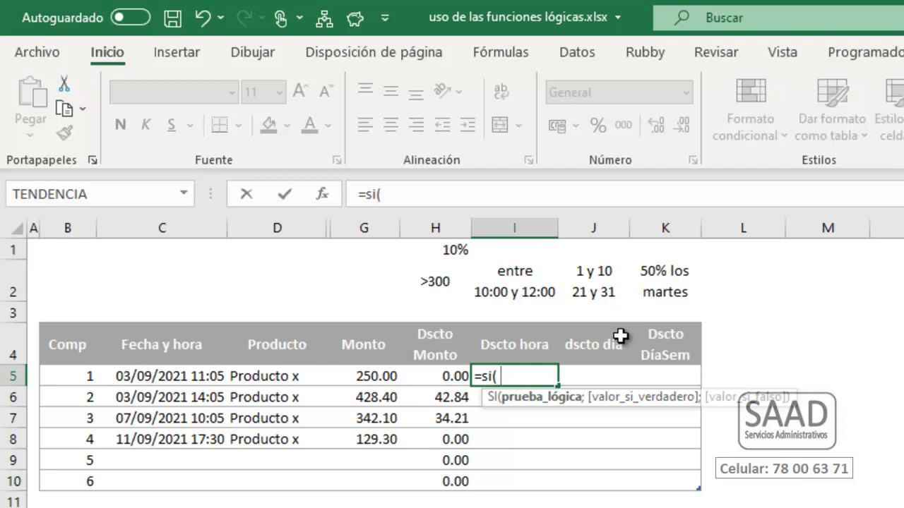
type("g")
key("BackSpace")
type("ho")
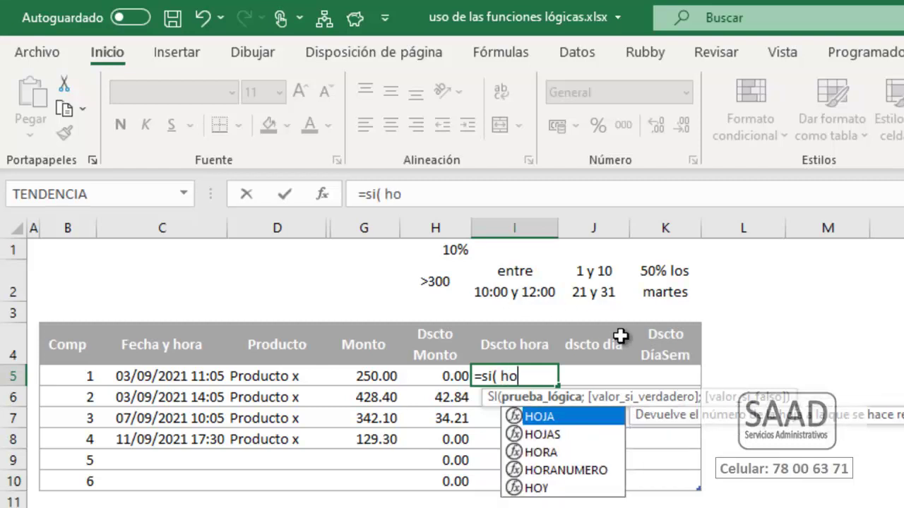
type("ra(")
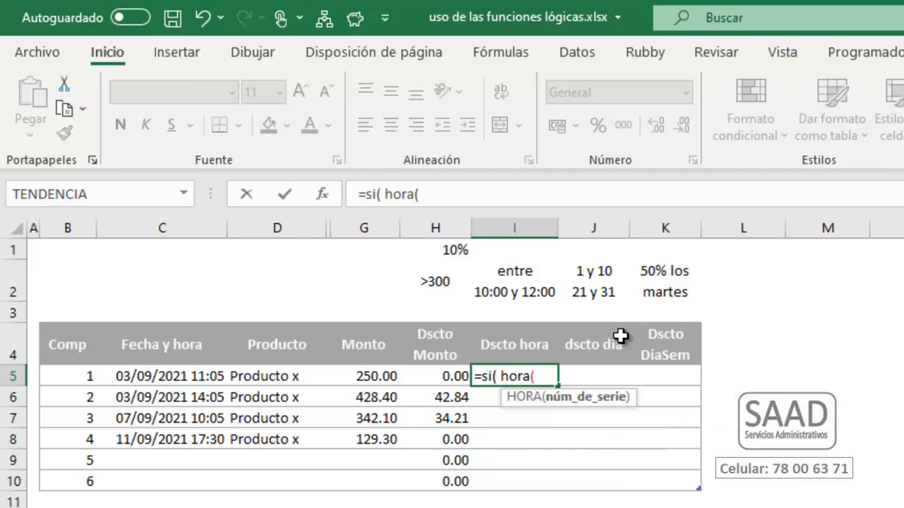
type("C5)")
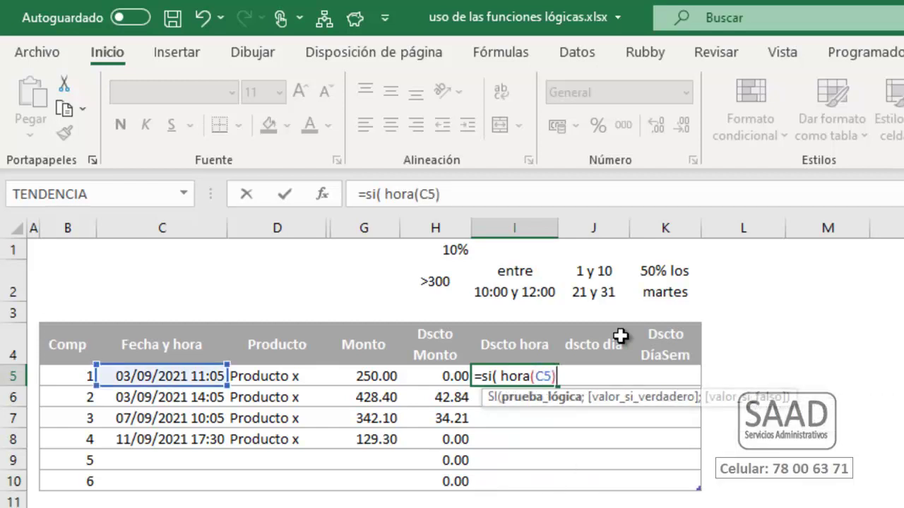
key("alt+space")
key("Escape")
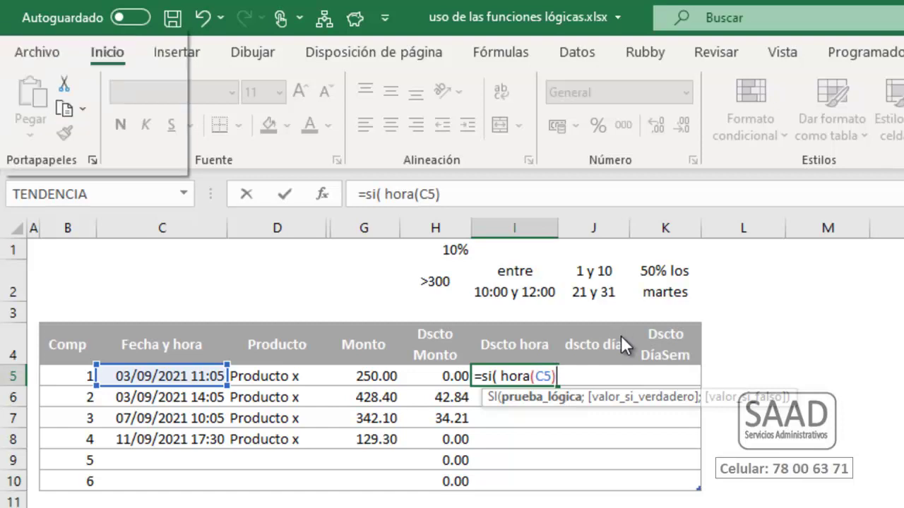
type(">")
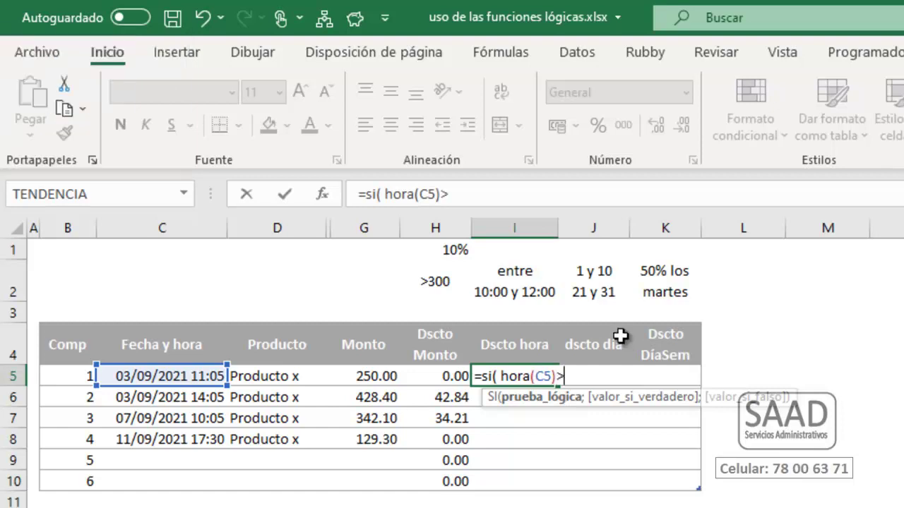
type("10 <")
key("BackSpace")
type("; ")
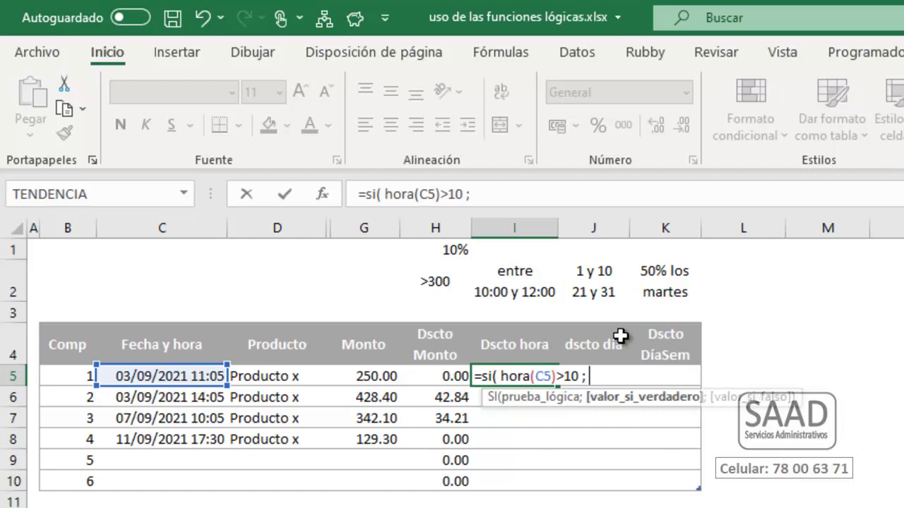
- Add hora(c5)>12 as the second hour condition in the I5 formula
type("hora(c5")
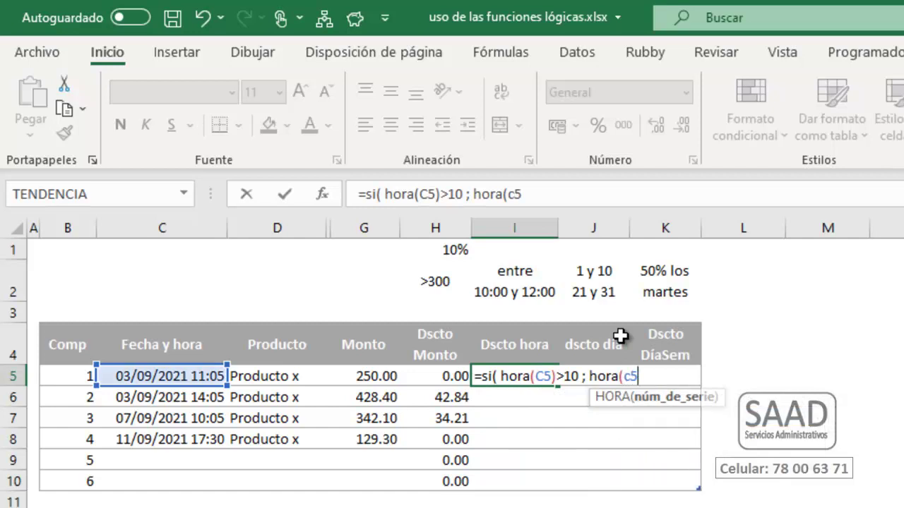
type(")")
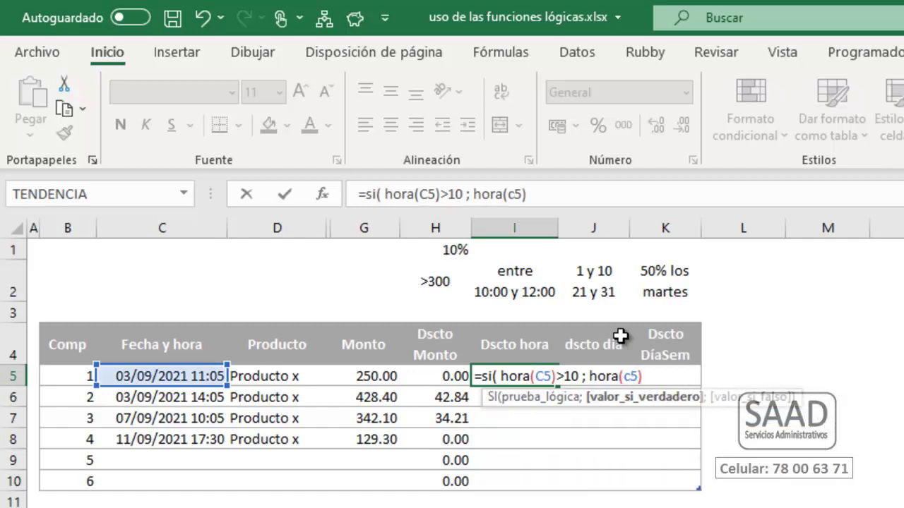
type(">12")
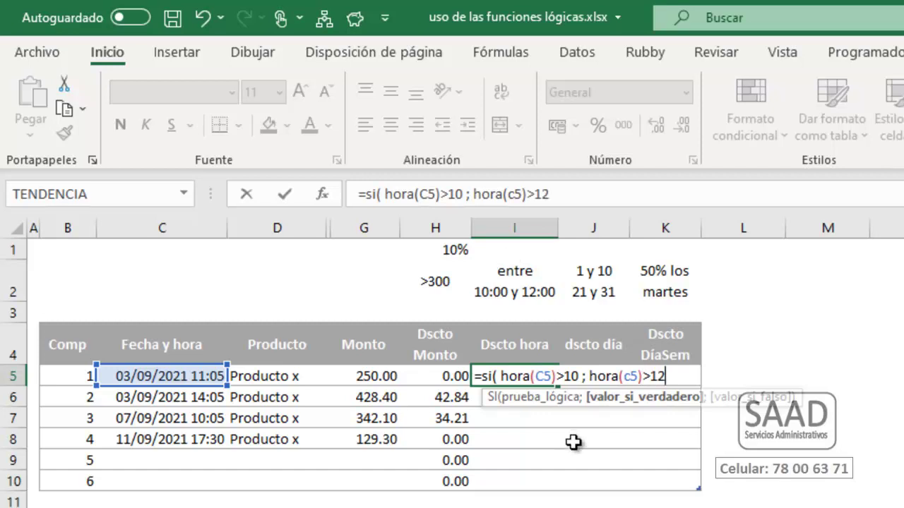
type(" ;")
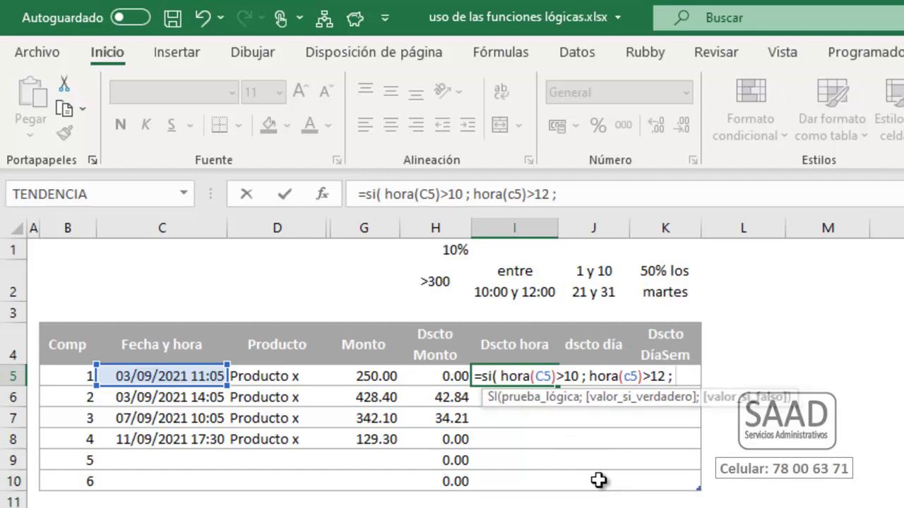
- Try to complete the I5 formula with g5*10% as the discount and 0 as the alternative
type("5")
key("BackSpace")
type("g")
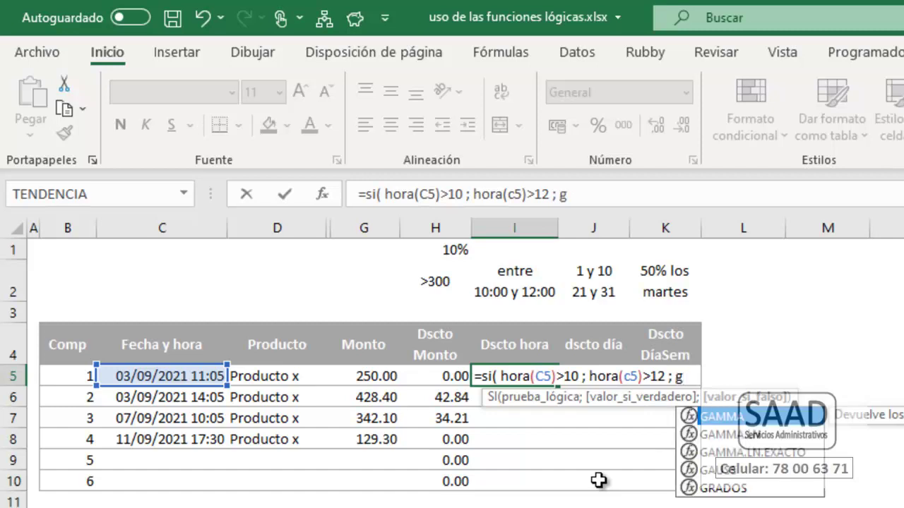
type("5*10%")
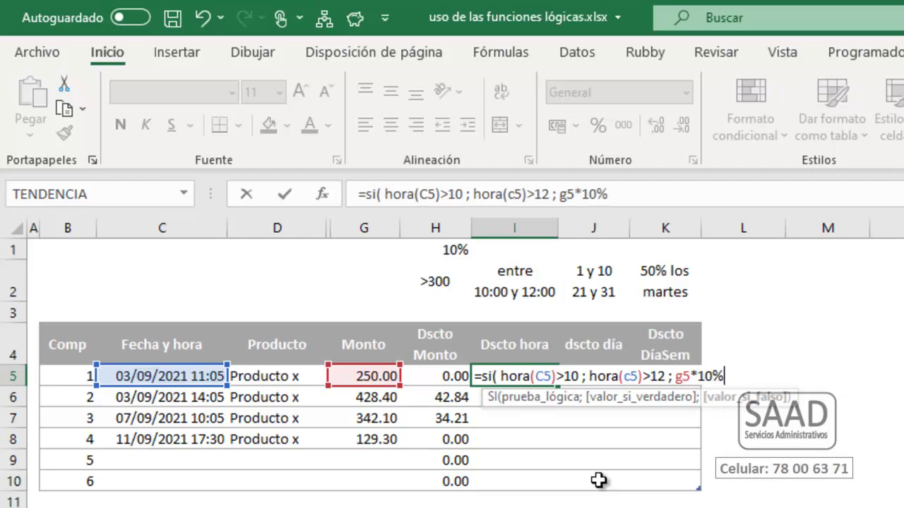
type(" ; 0 )")
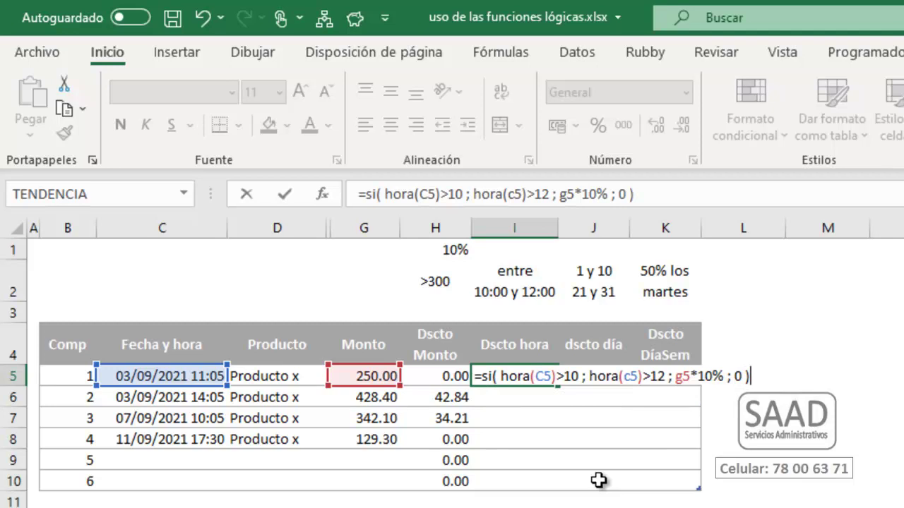
key("Return")
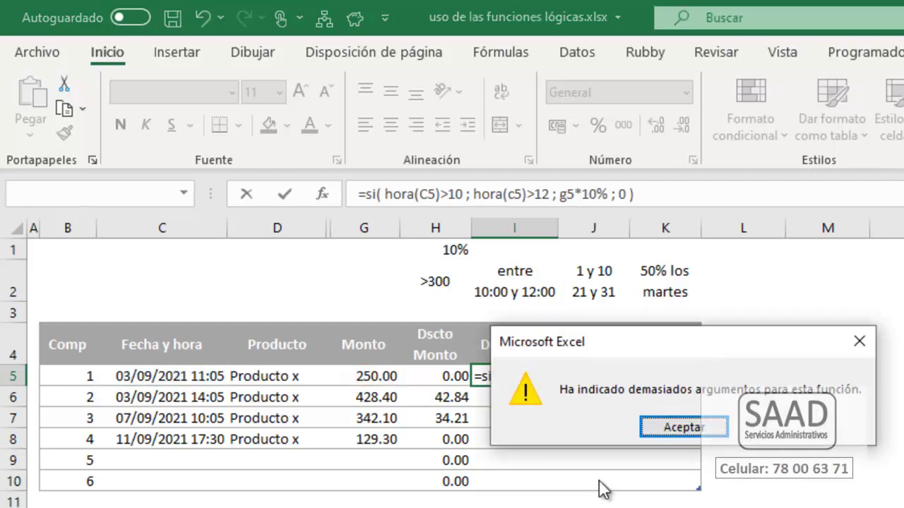
left_click(674, 430)
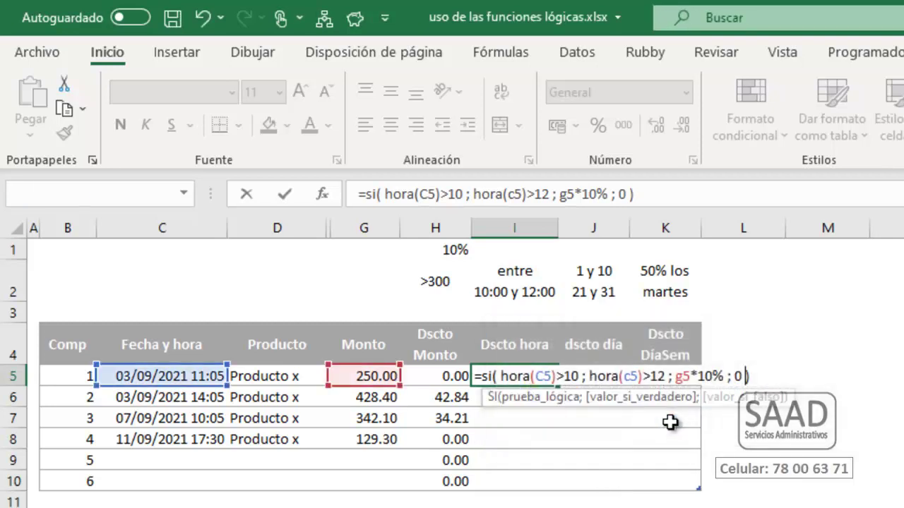
- Change the hour conditions in the I5 formula to hora(C5)>=10 and hora(c5)<=12
left_click_drag(501, 376, 639, 376)
left_click_drag(660, 374, 666, 375)
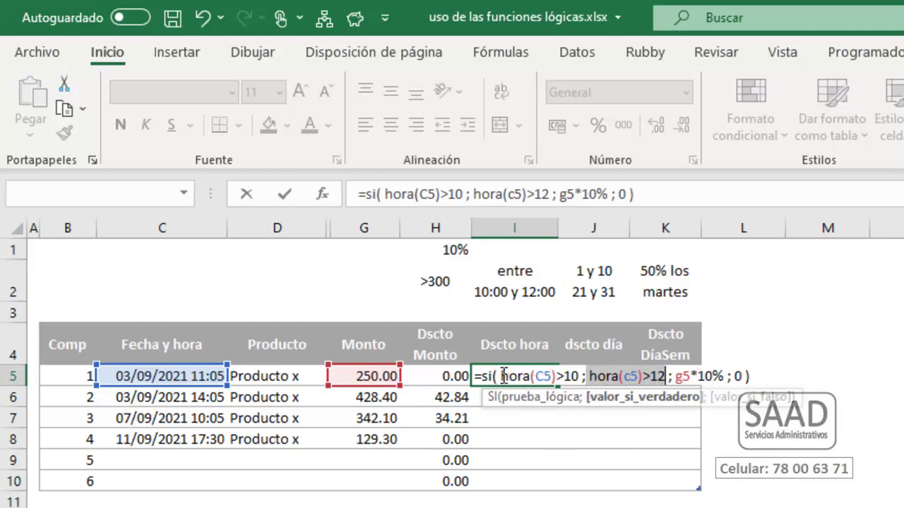
left_click_drag(500, 375, 572, 376)
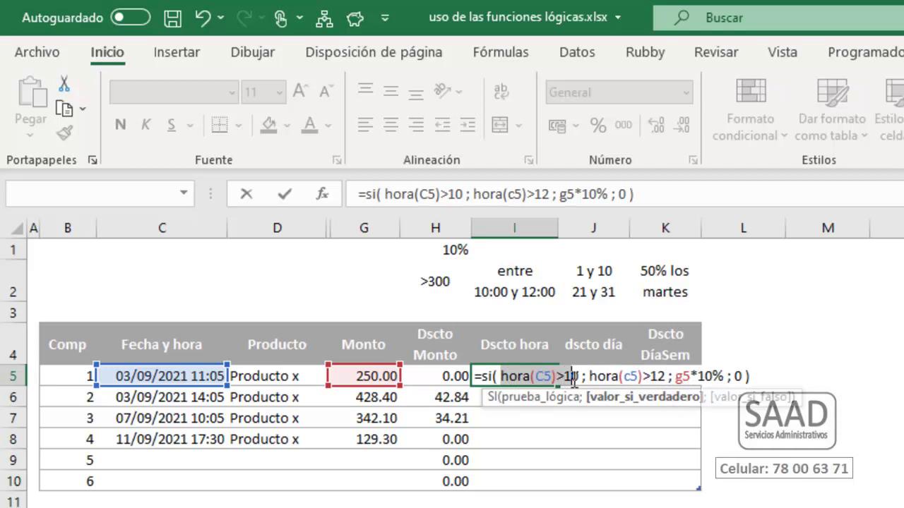
left_click(652, 376)
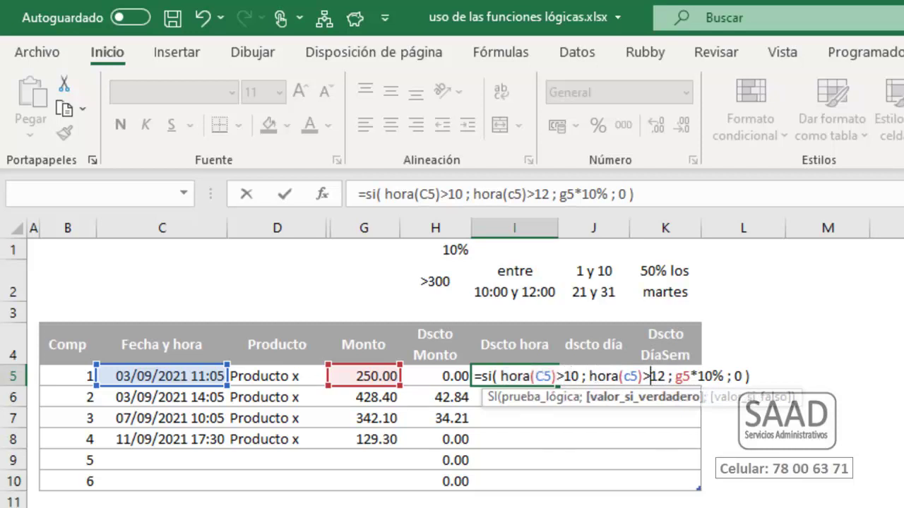
key("BackSpace")
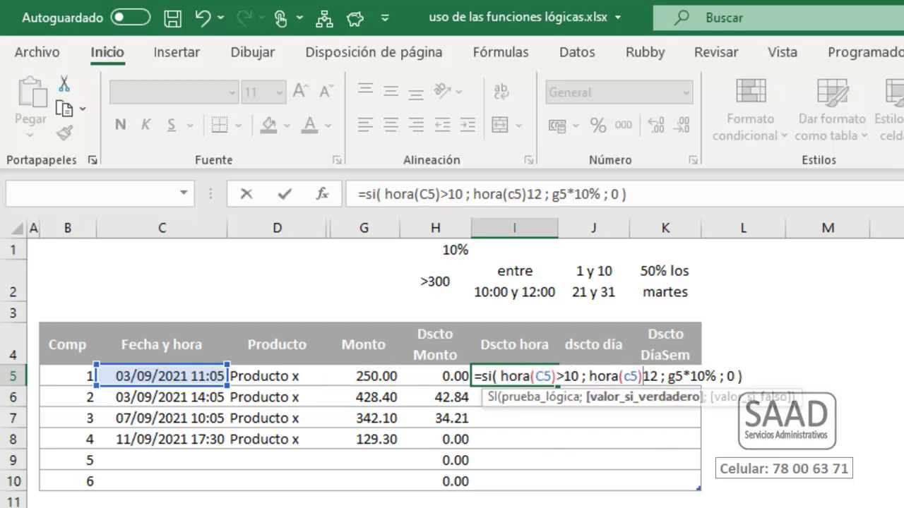
type("<")
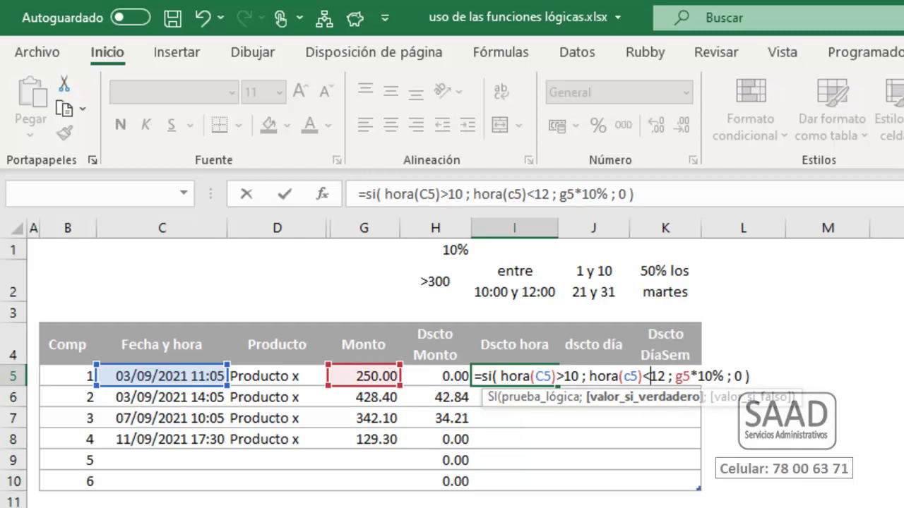
type("=")
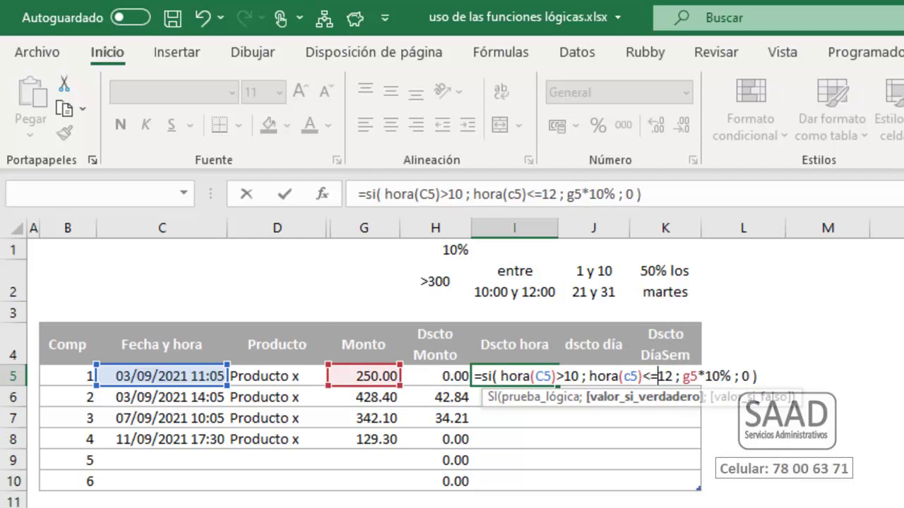
left_click(566, 375)
type("=")
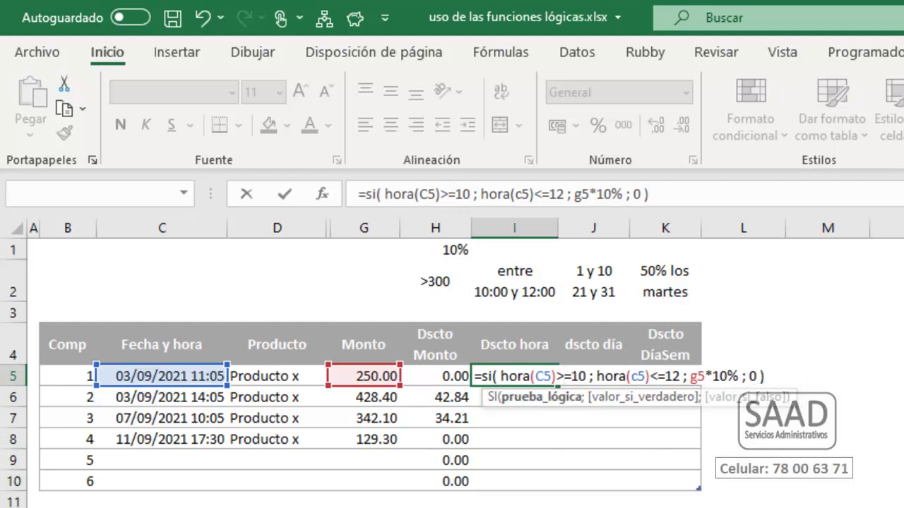
- Enclose both hour conditions of the I5 formula in a Y function as the single logical test
left_click_drag(683, 376, 595, 376)
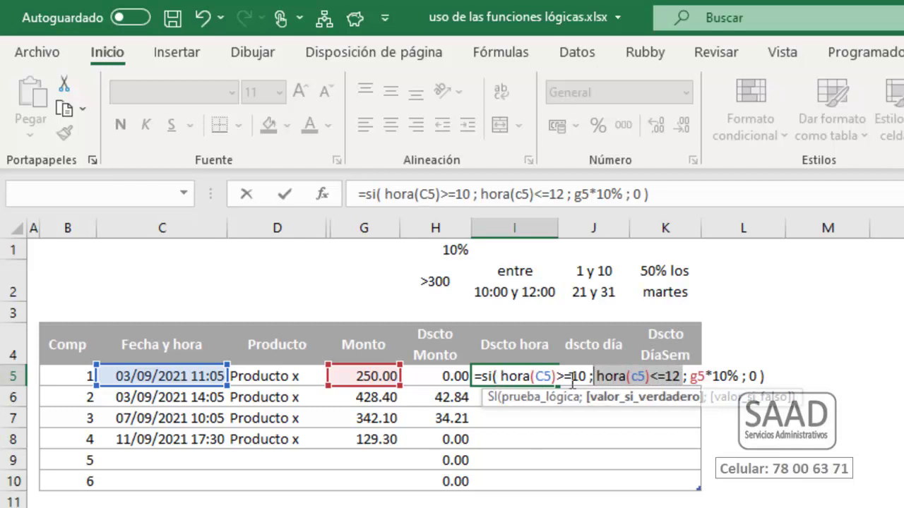
left_click(501, 375)
type("(C5")
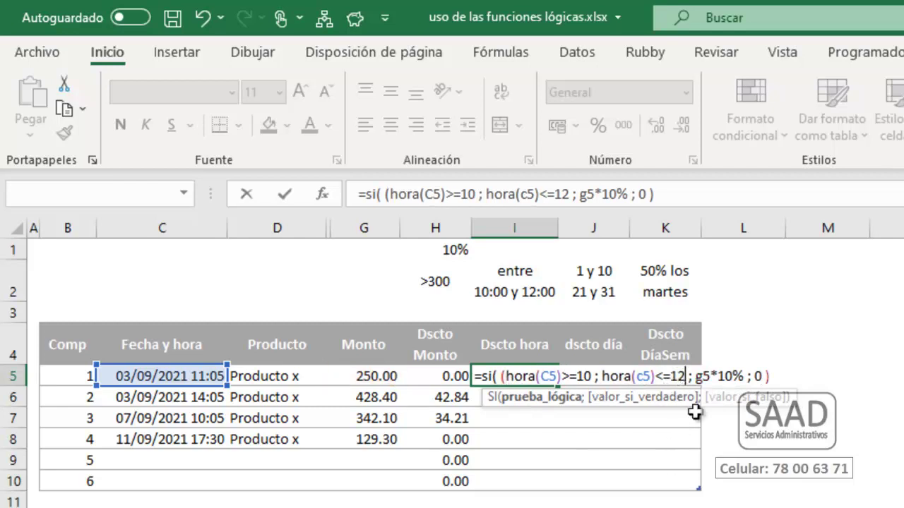
type(")")
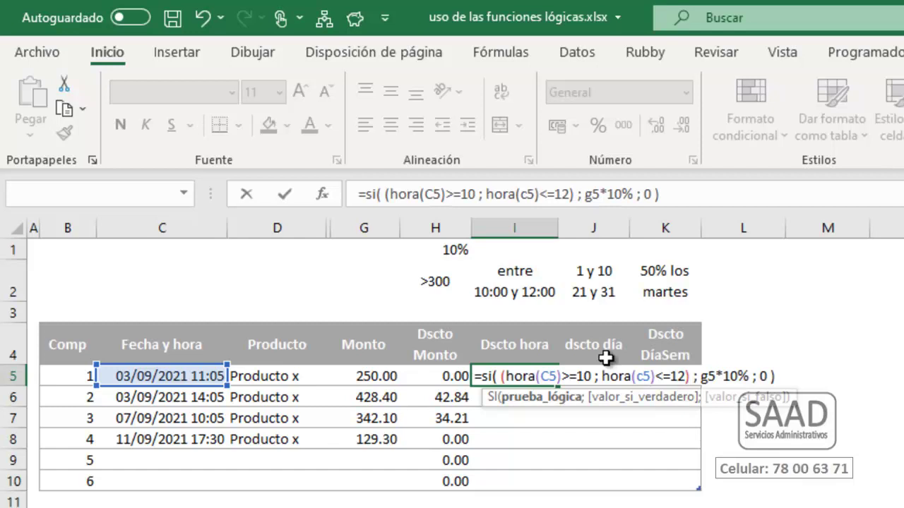
left_click_drag(501, 379, 690, 367)
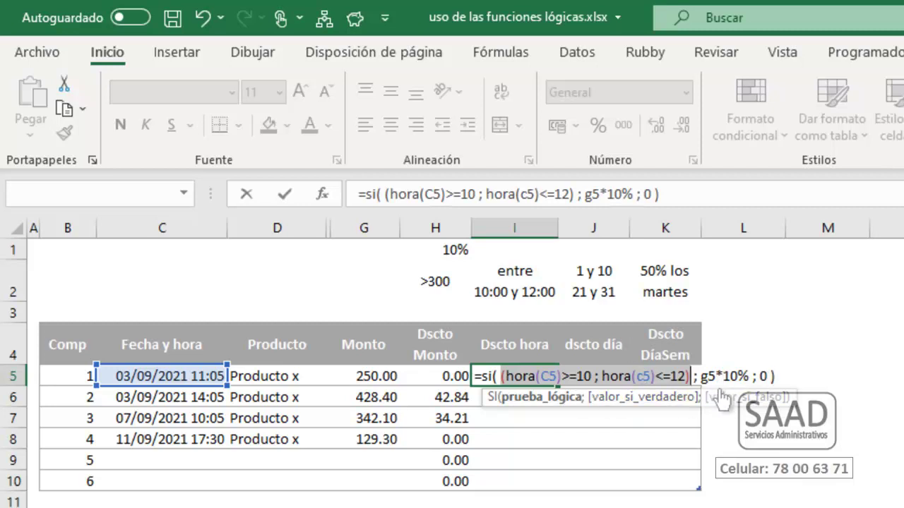
left_click(502, 376)
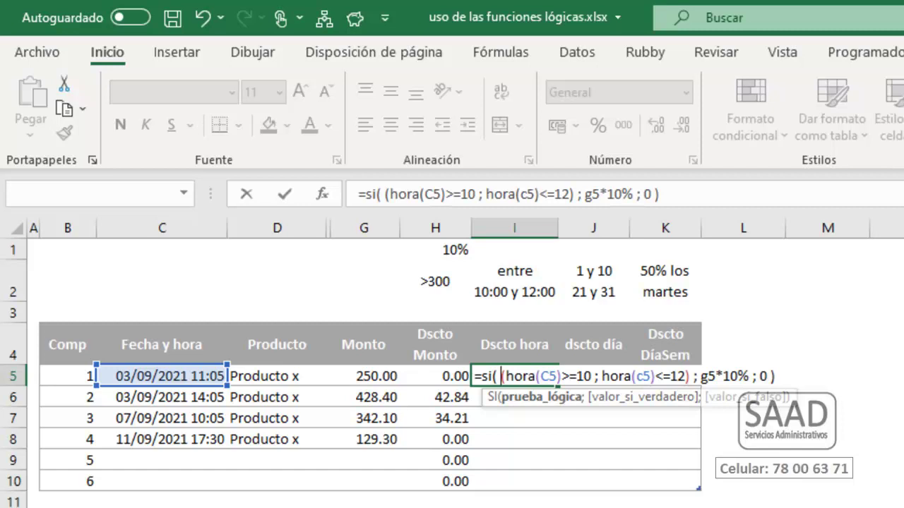
type("y")
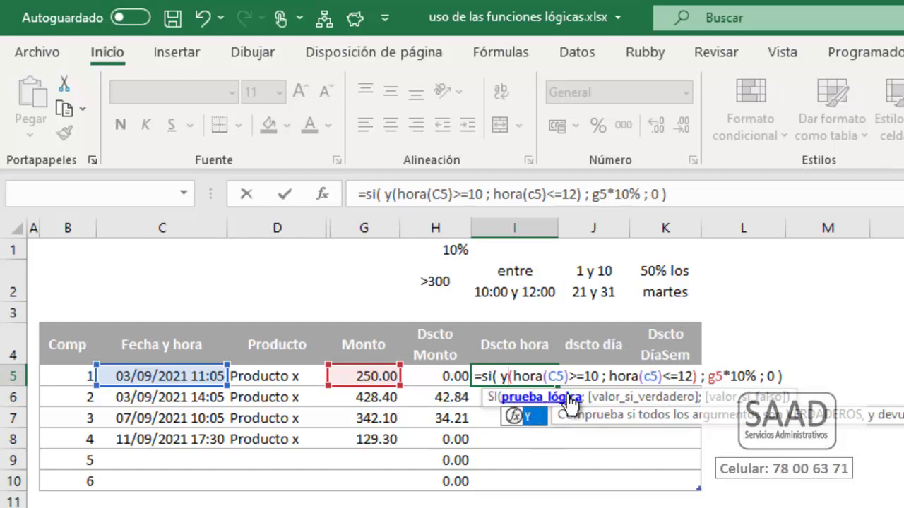
- Review the Y conditions and the g5*10% discount, and enter the Dscto hora formula in I5
left_click_drag(516, 376, 699, 378)
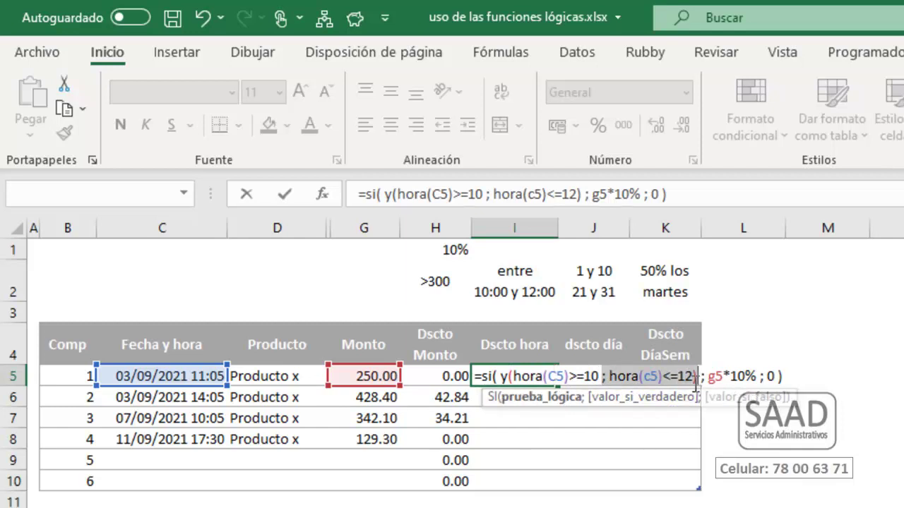
left_click_drag(704, 376, 757, 377)
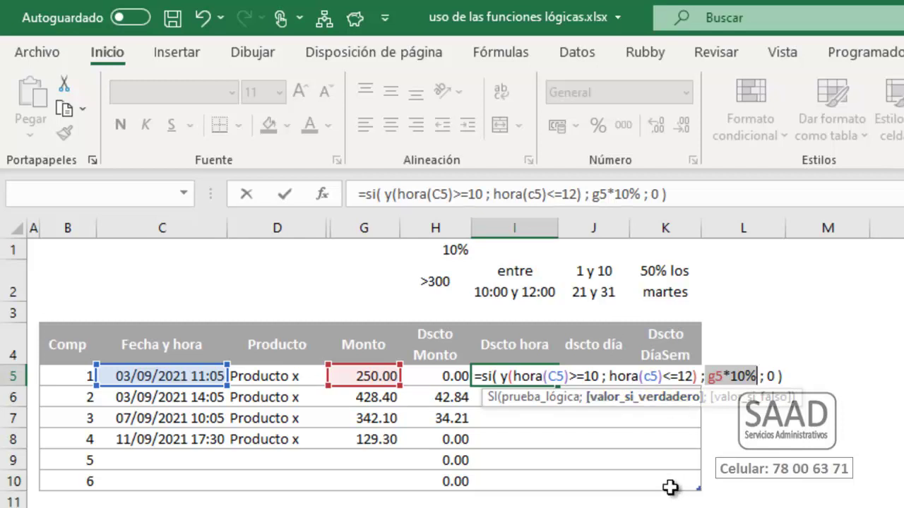
left_click_drag(513, 376, 691, 376)
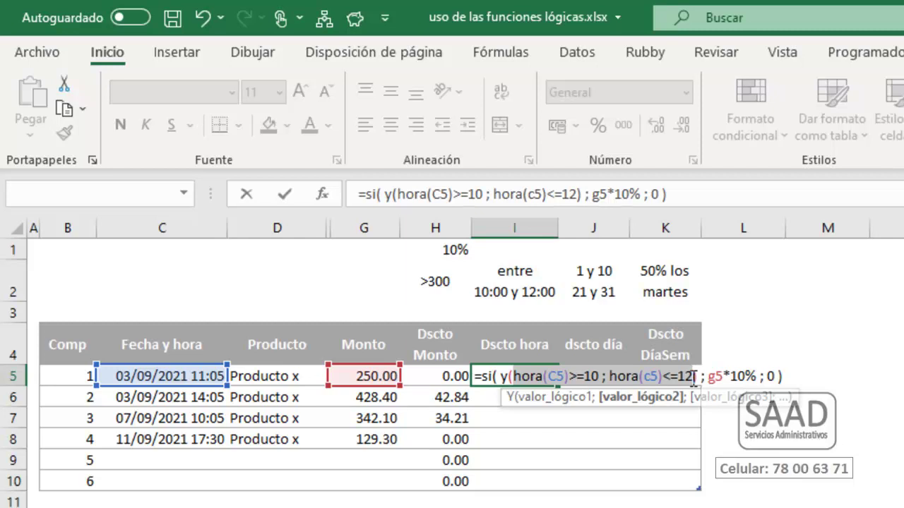
left_click_drag(706, 376, 759, 379)
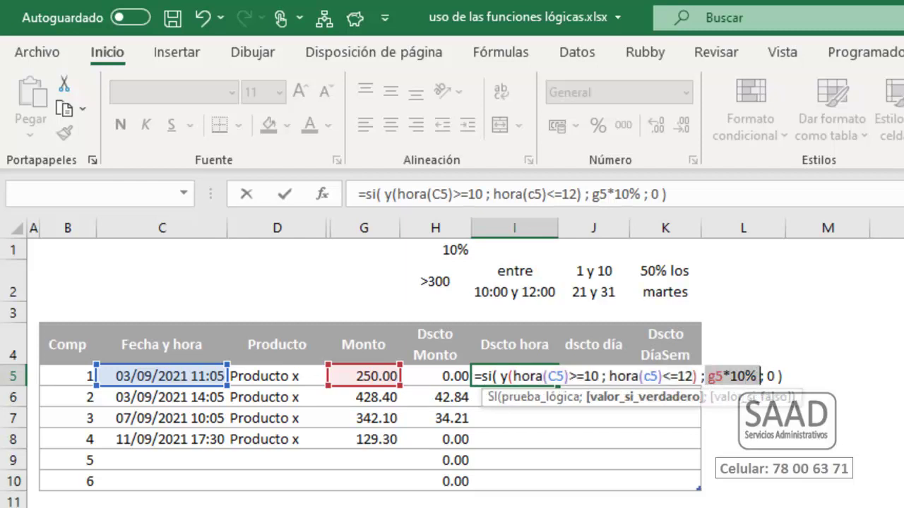
key("Return")
- Format the Dscto hora results in I5:I10 as numbers with two decimals
key("Up")
key("Left")
key("Left")
key("Left")
key("Left")
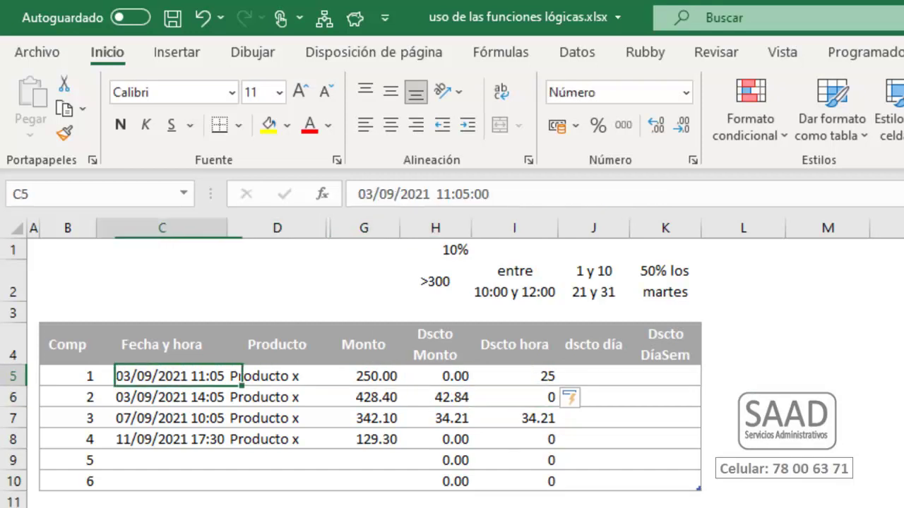
key("Right")
key("Right")
key("Right")
key("Right")
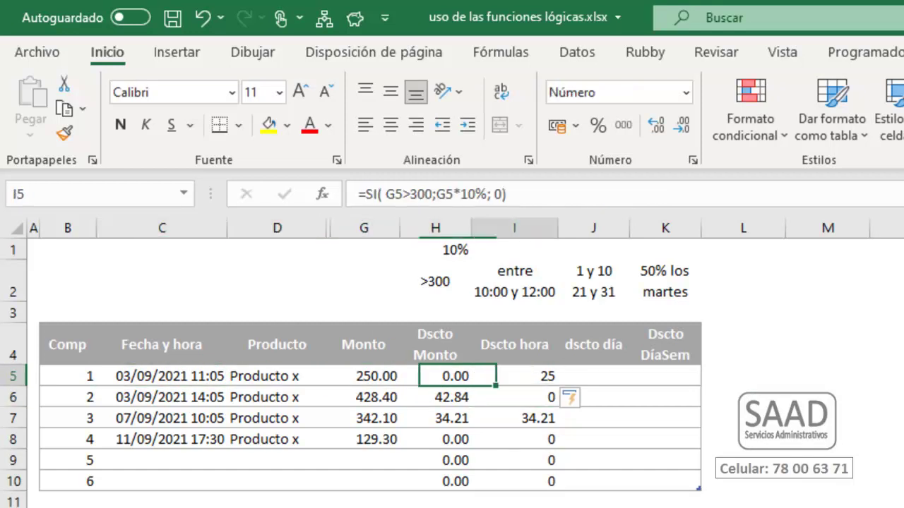
key("ctrl+shift+Down")
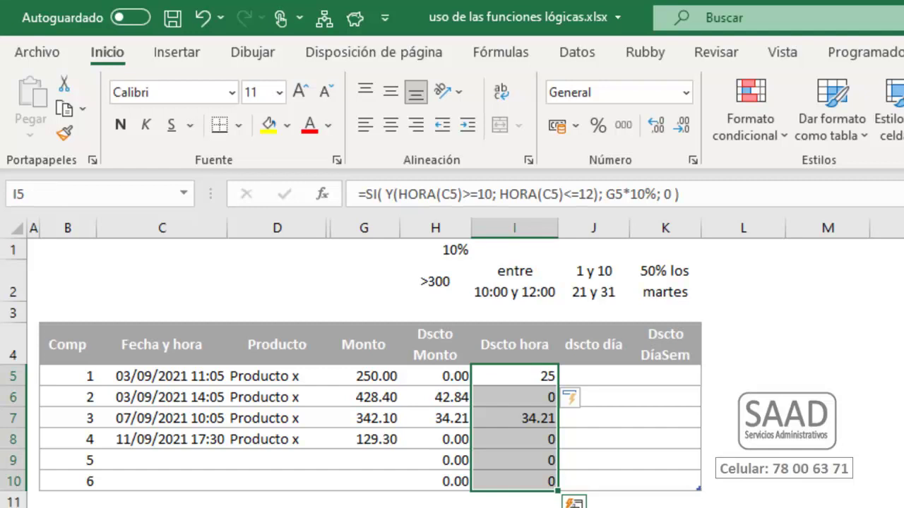
key("ctrl+shift+1")
- Examine the dates and times in C6:C8 against the discounts in the Dscto hora column
key("Left")
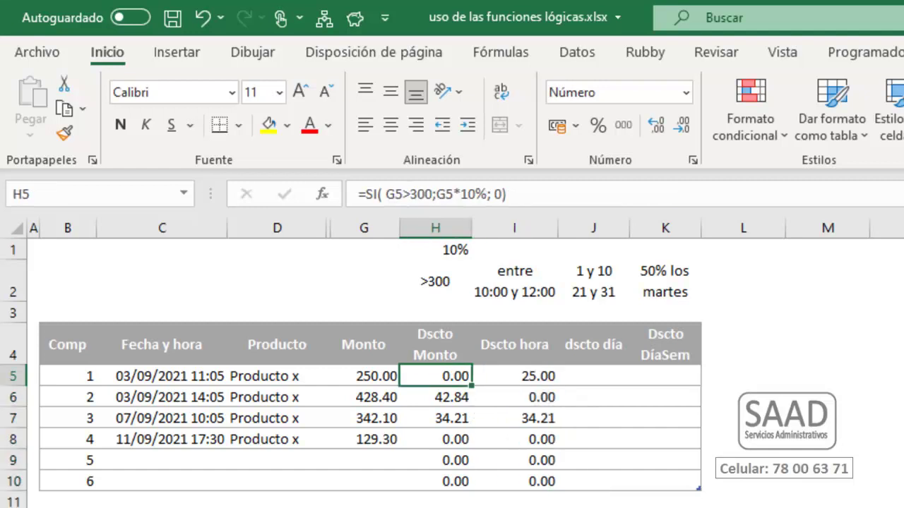
key("Down")
key("Down")
key("Down")
key("Left")
key("Left")
key("Up")
key("Left")
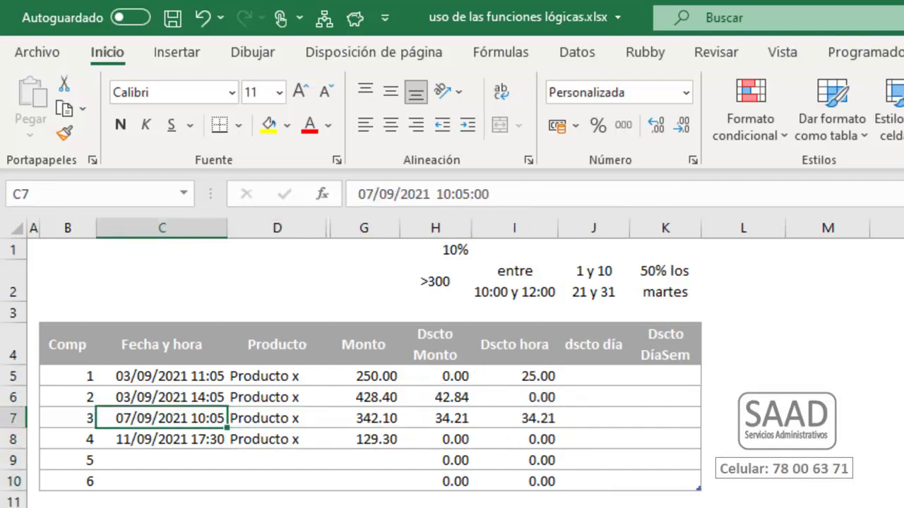
key("Down")
key("Up")
key("Up")
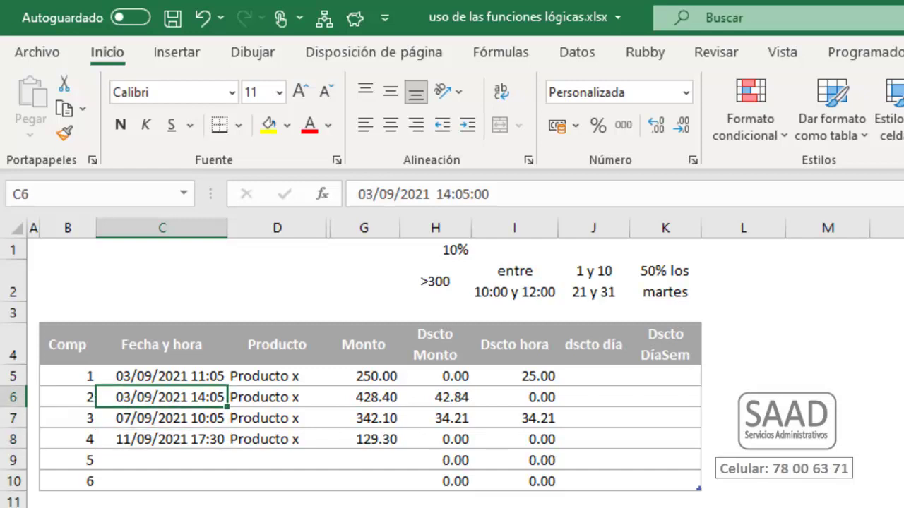
key("Right")
key("Right")
key("Right")
key("Up")
key("Right")
key("Right")
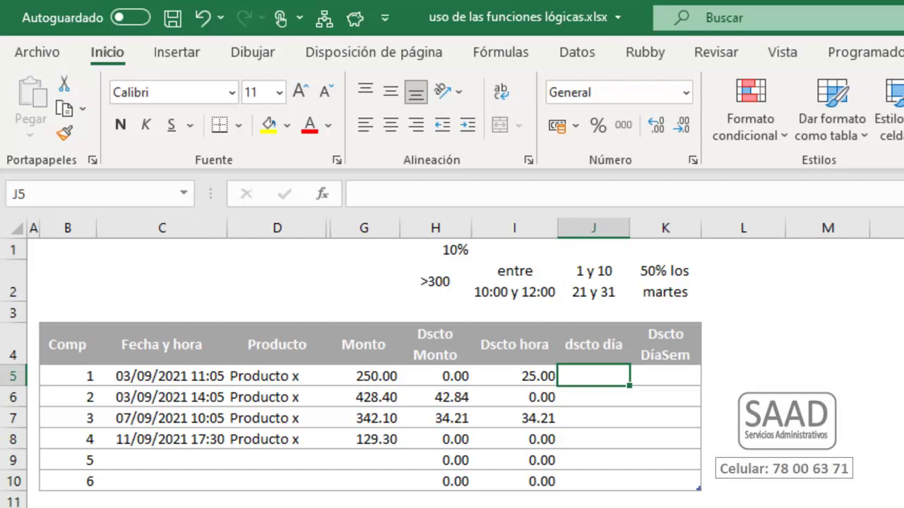
- Check the day ranges in J2 and start an SI formula with a nested O function in J5
key("Up")
key("Up")
key("Up")
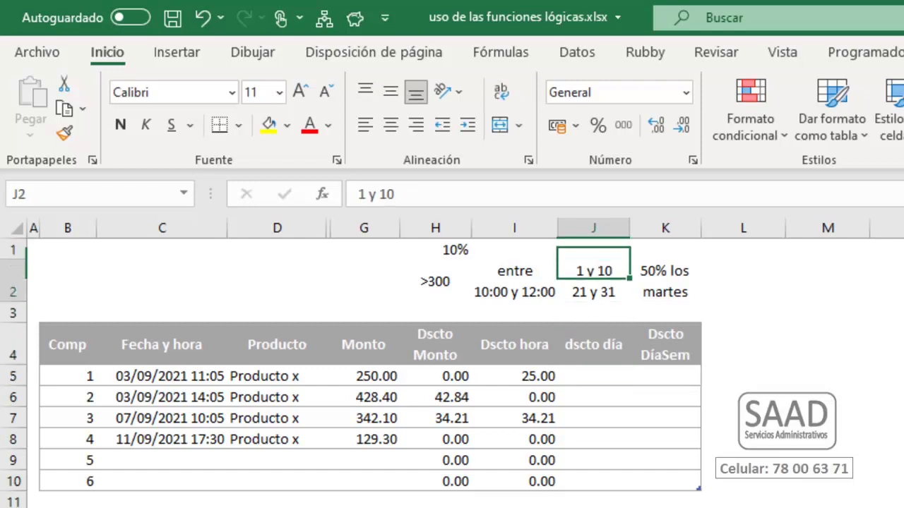
key("Down")
key("Down")
key("Down")
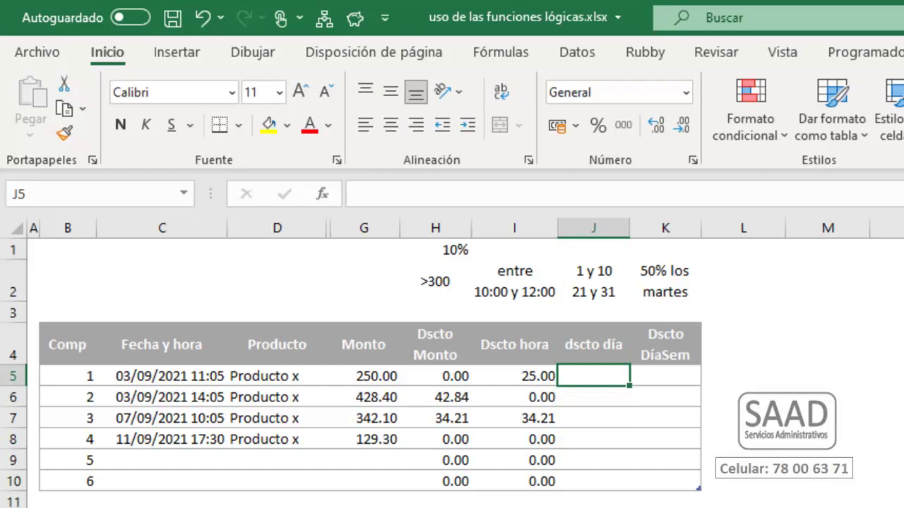
type("=")
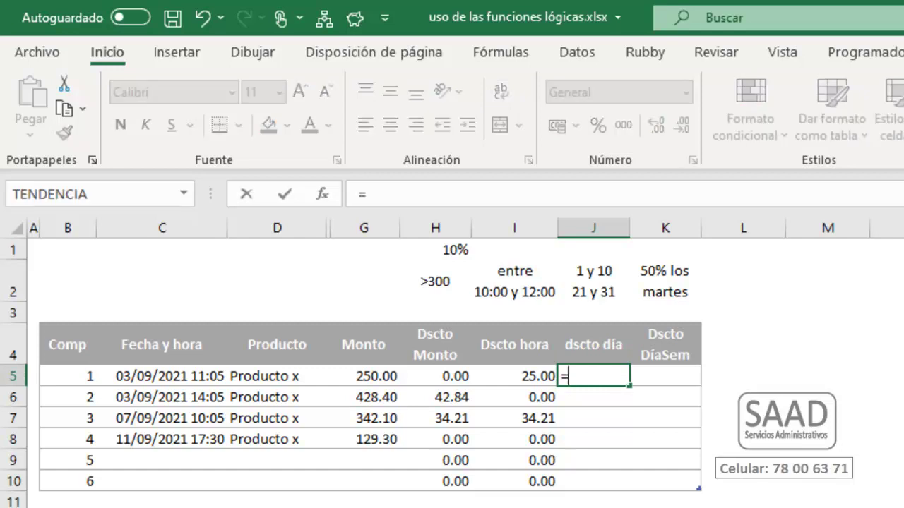
type("si(")
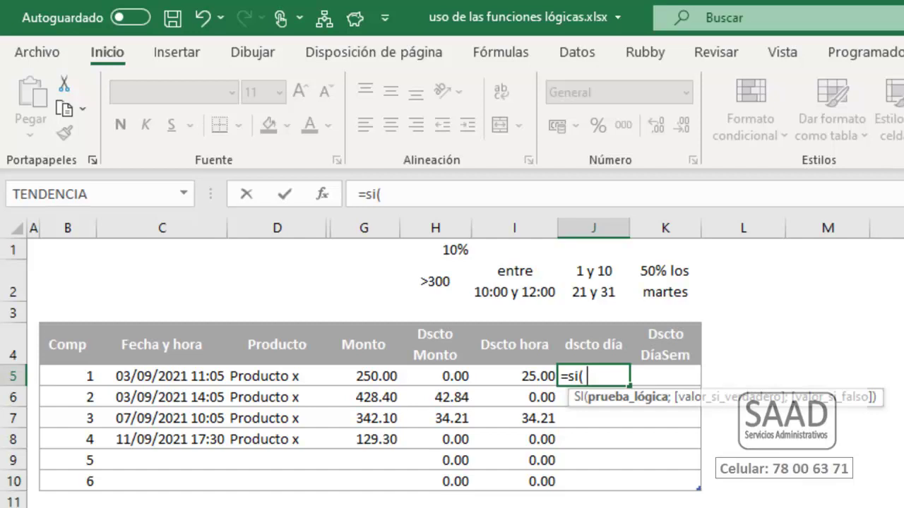
type(" o(")
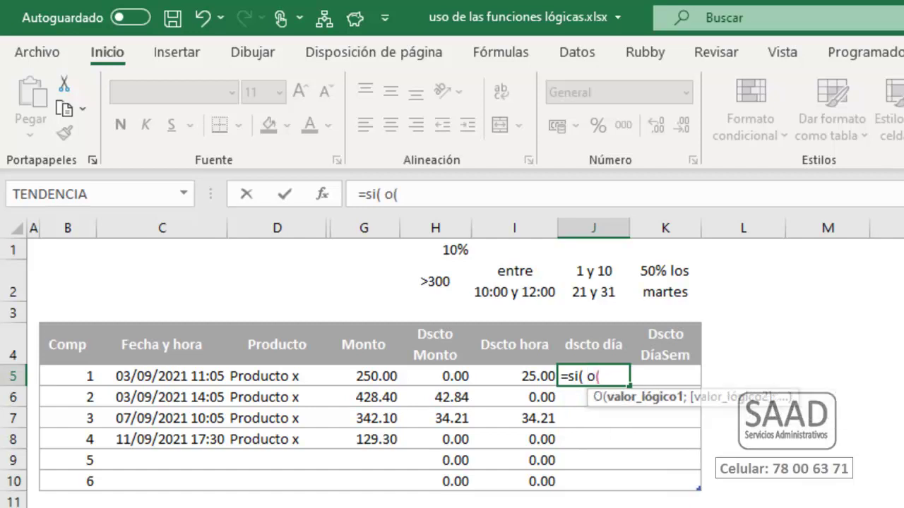
type(" y")
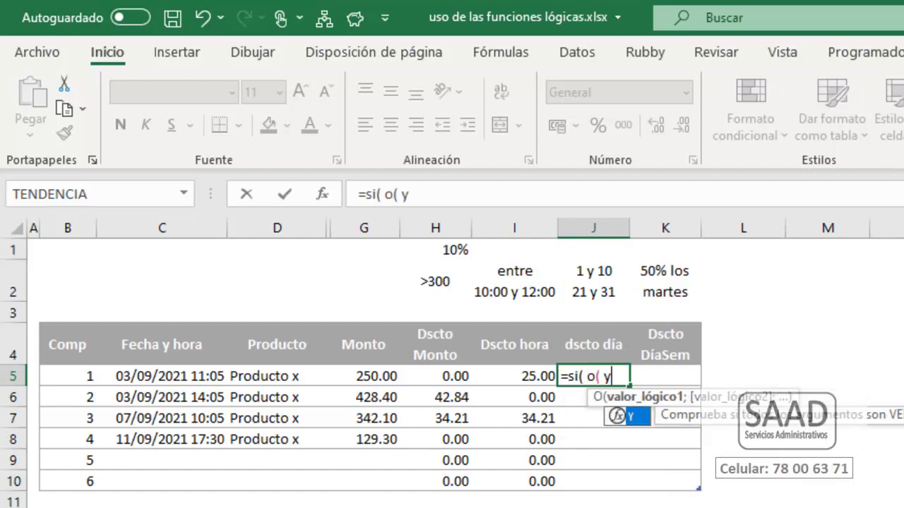
type("(")
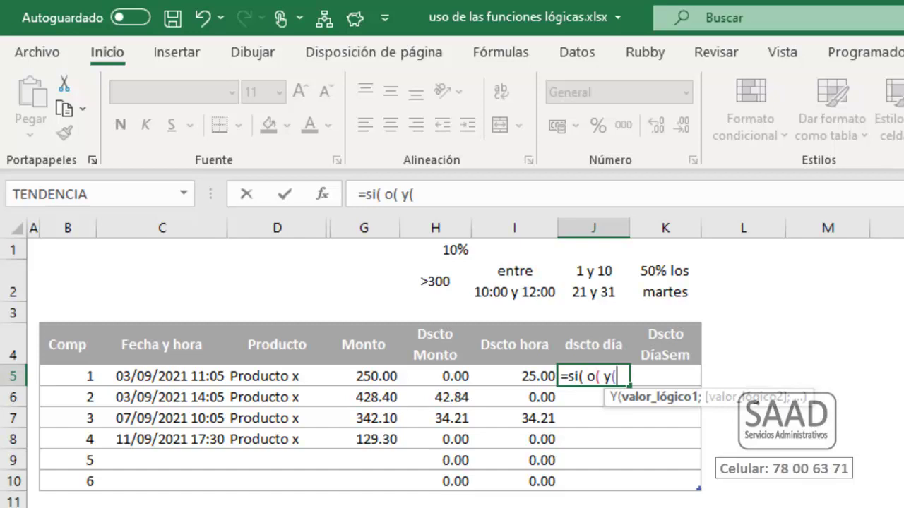
key("BackSpace")
key("BackSpace")
key("BackSpace")
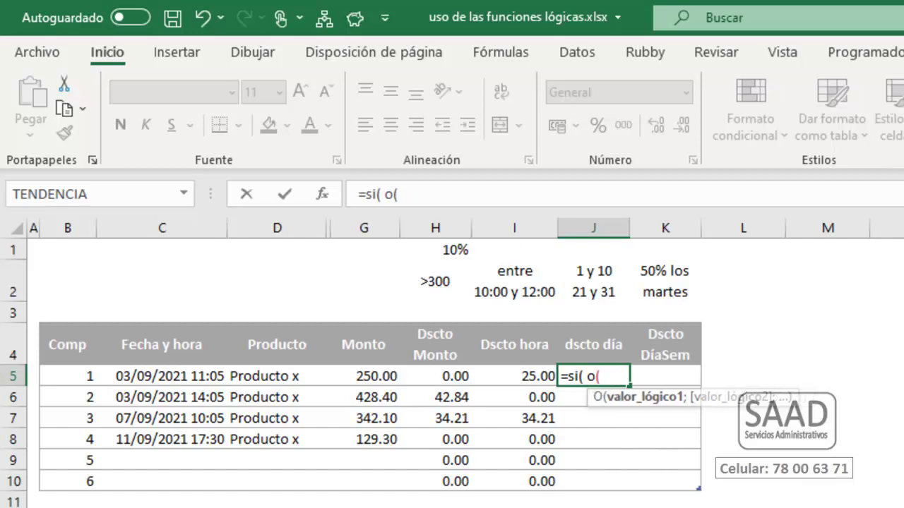
- Add dia(C5)<=10 as the first condition of the O function in the J5 formula
type("dia")
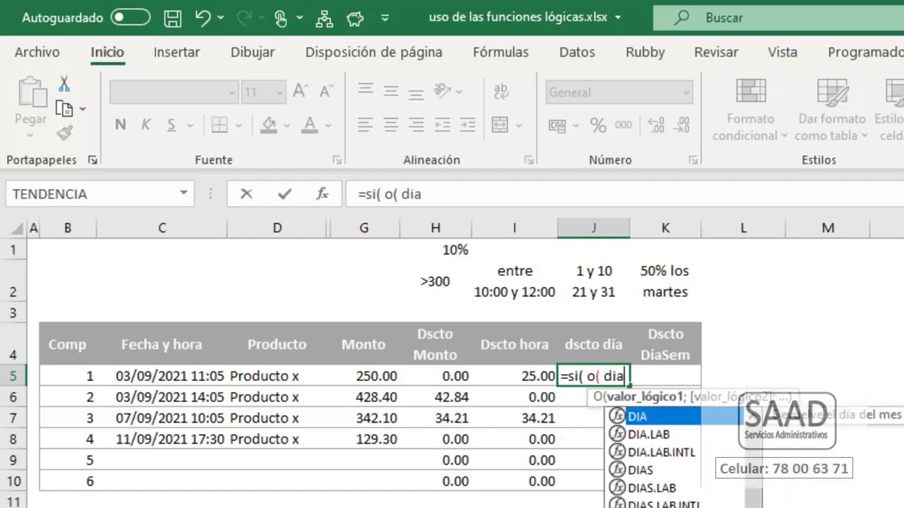
type("(C5)")
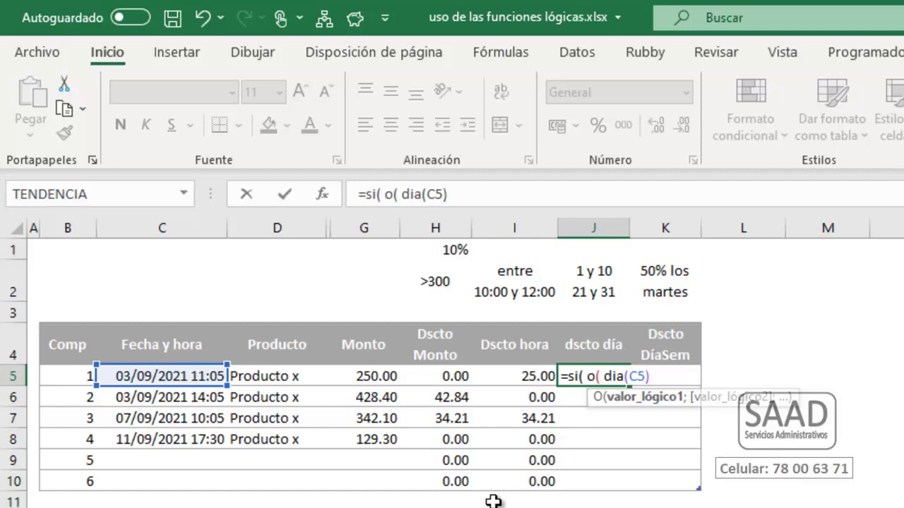
type("<=10")
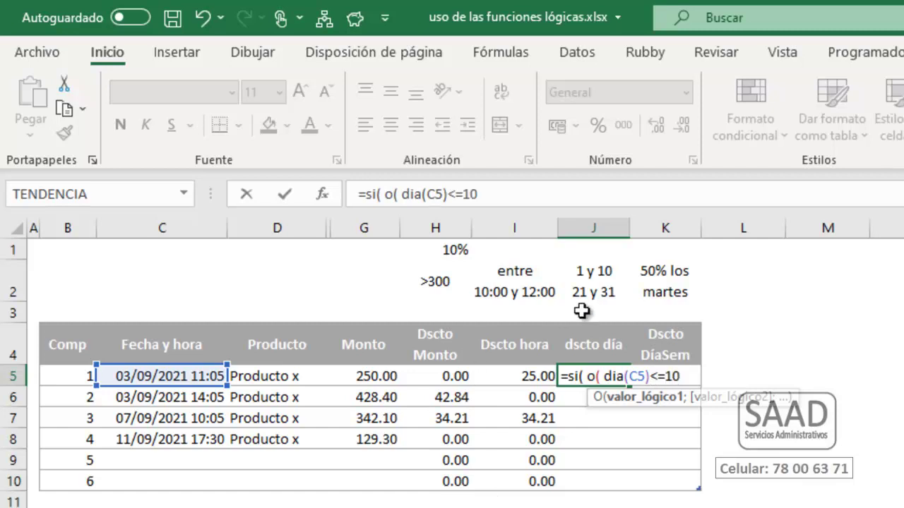
- Add dia(c5)>=21 as the second condition of the O function in J5, close the function and review both conditions
type(" ;")
type(" dia")
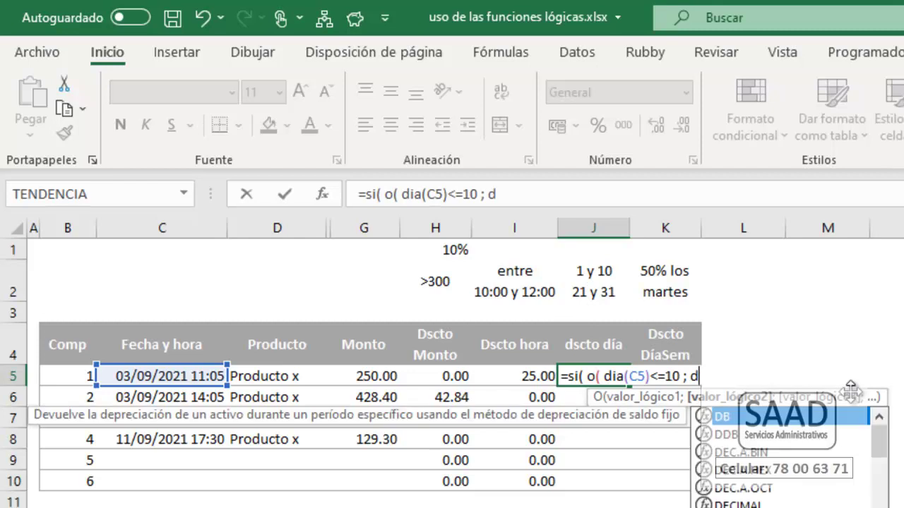
type("(c5")
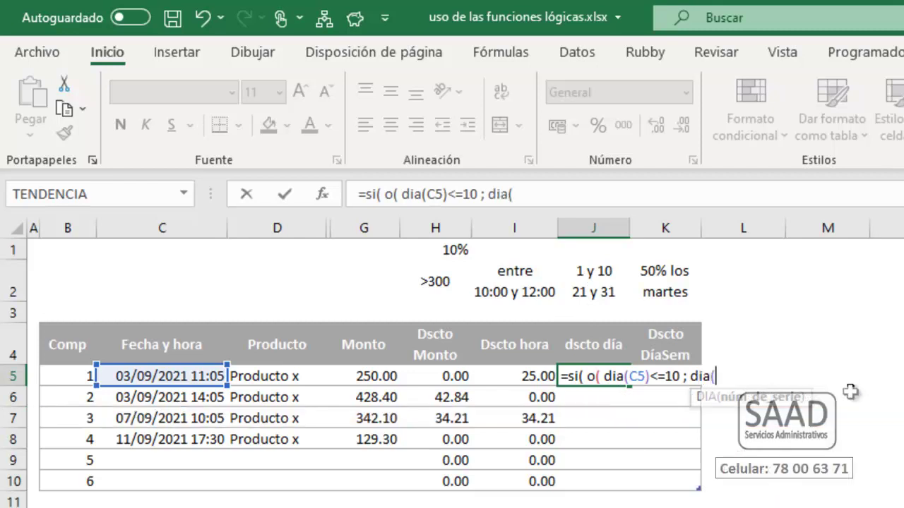
type(")")
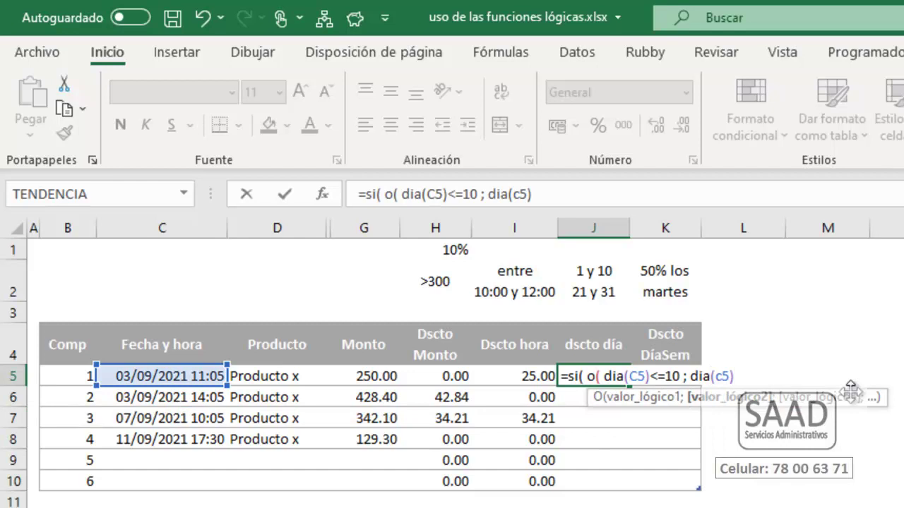
type(">=21)")
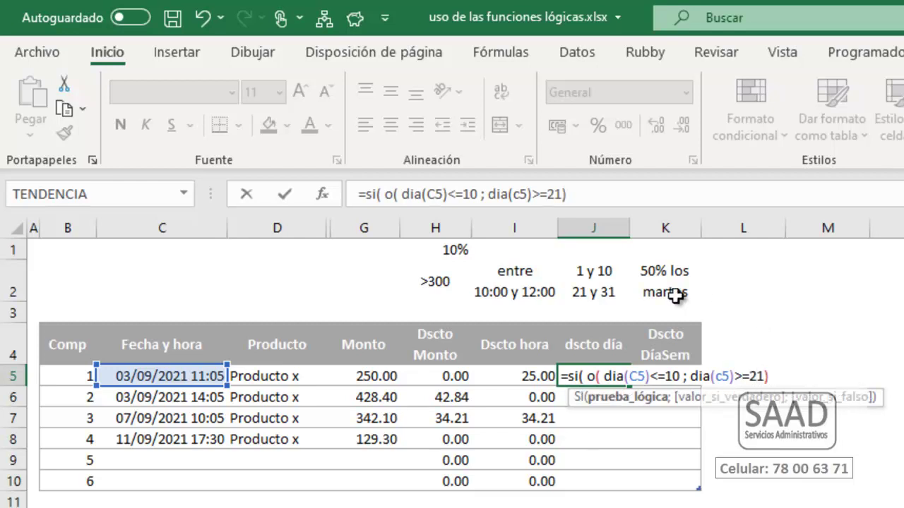
left_click(605, 372)
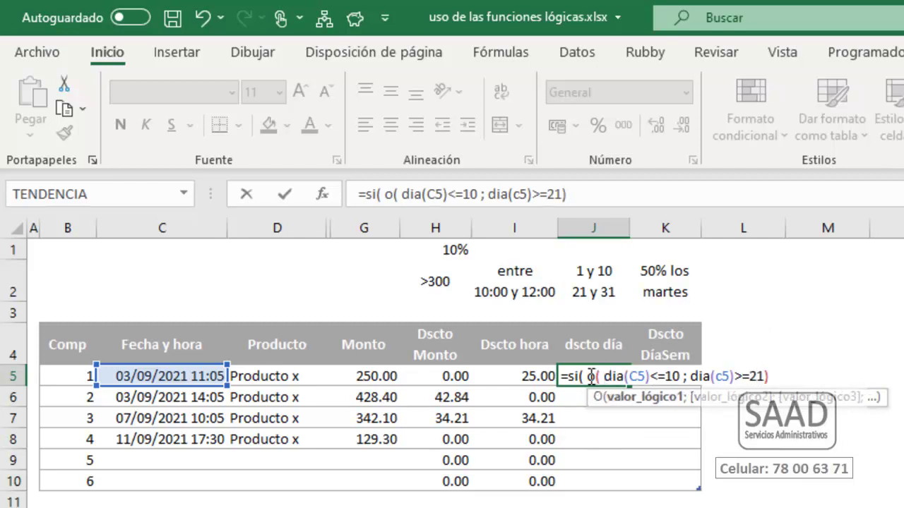
left_click_drag(596, 376, 766, 378)
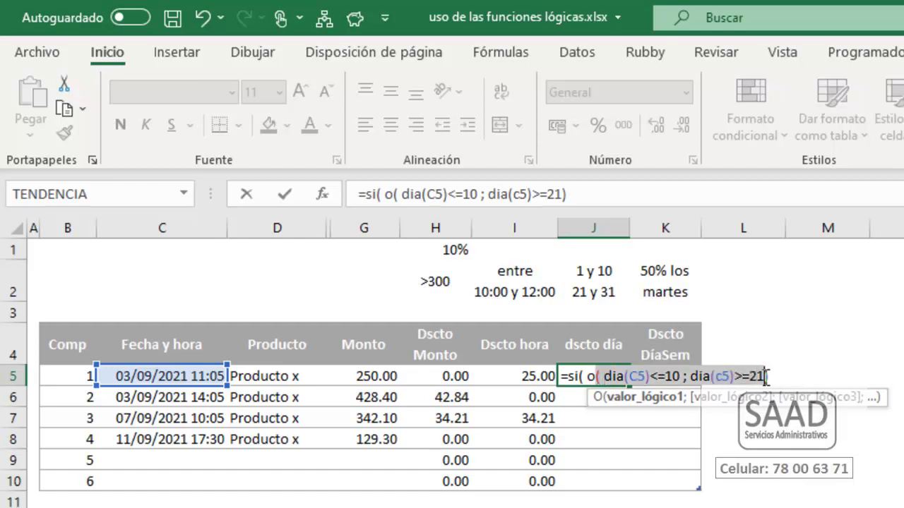
left_click(677, 378)
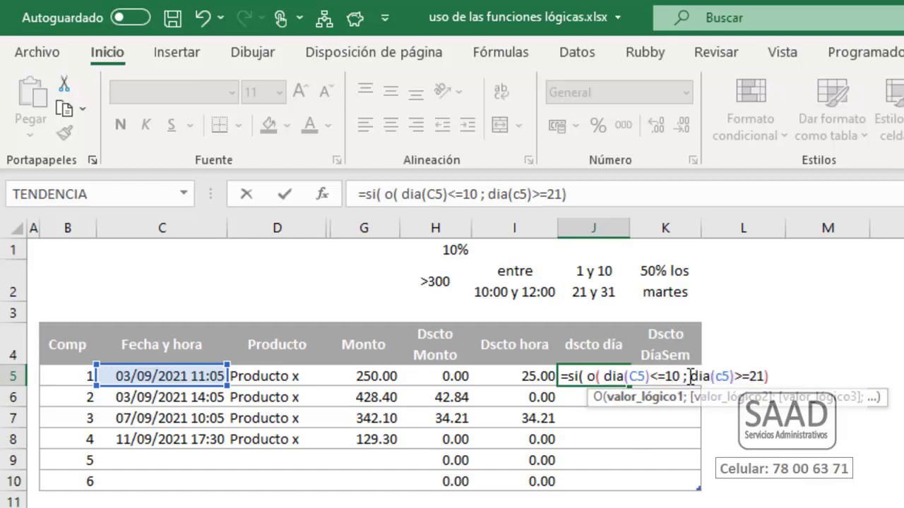
left_click_drag(679, 378, 606, 380)
left_click_drag(685, 378, 771, 378)
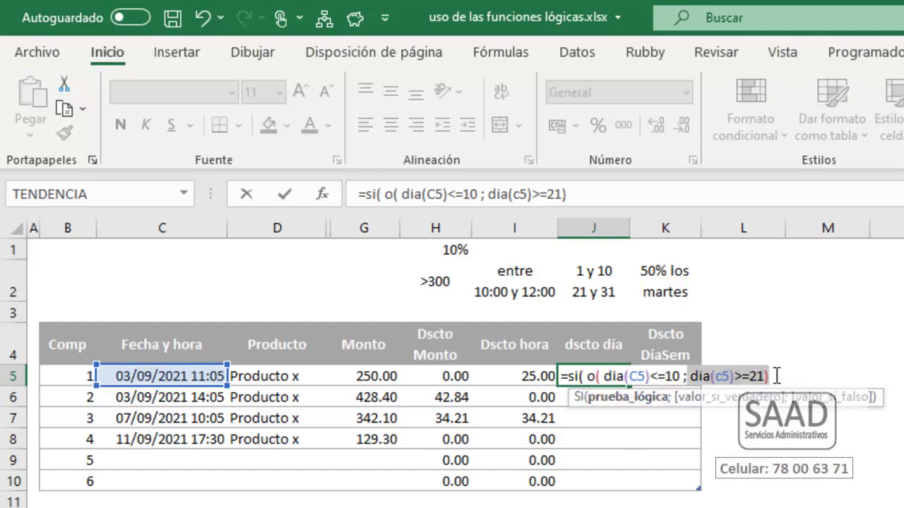
- Complete the J5 formula with g5*10% as the value if true and 0 if false, and enter it
left_click(777, 380)
type(";")
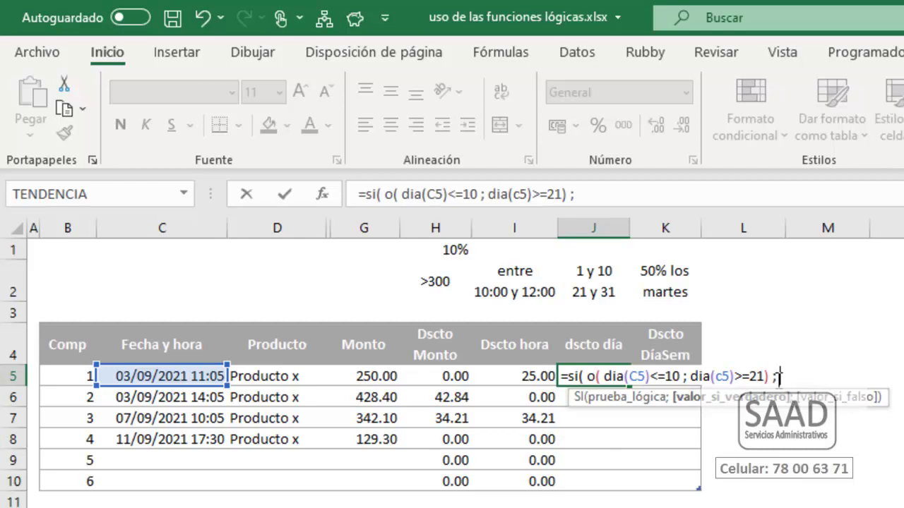
type(" g5")
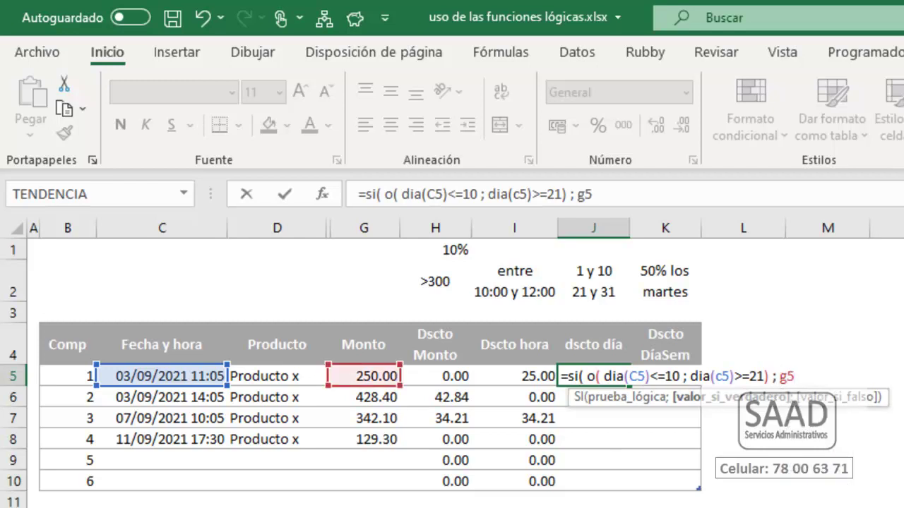
type("*10%")
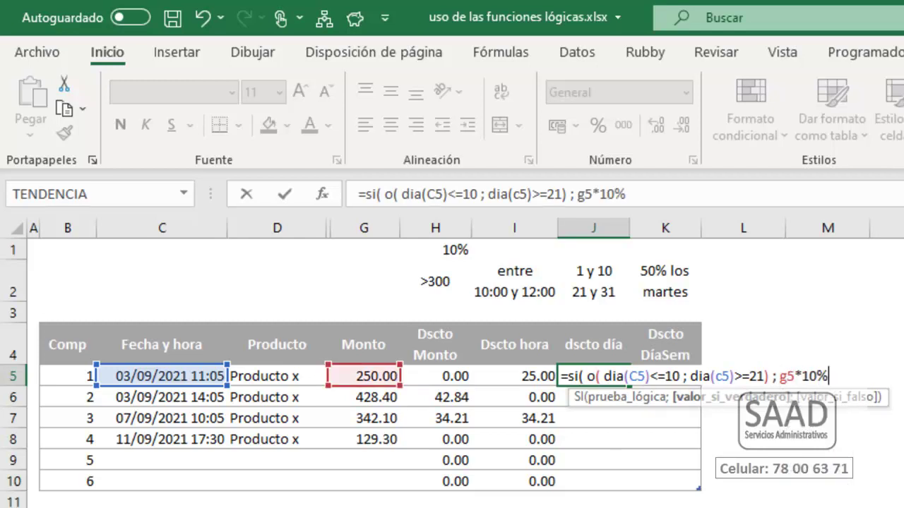
type(" ;")
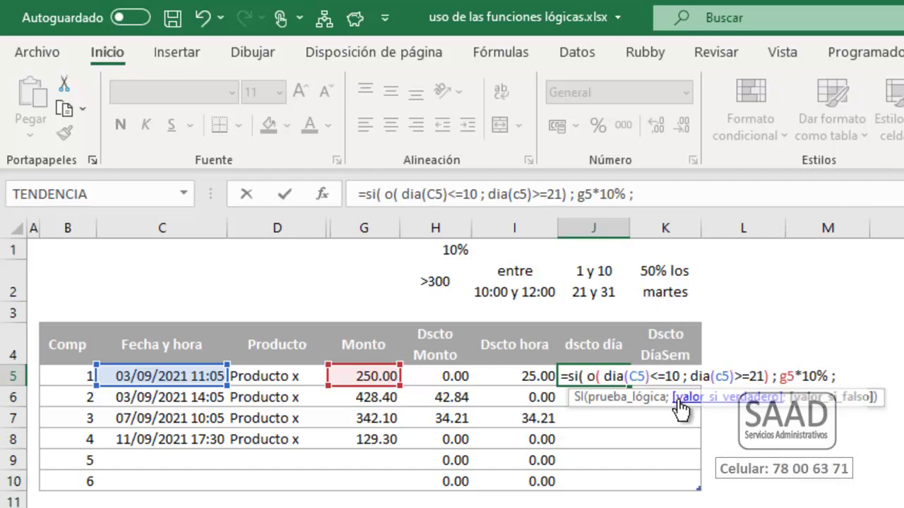
type(" 0 )")
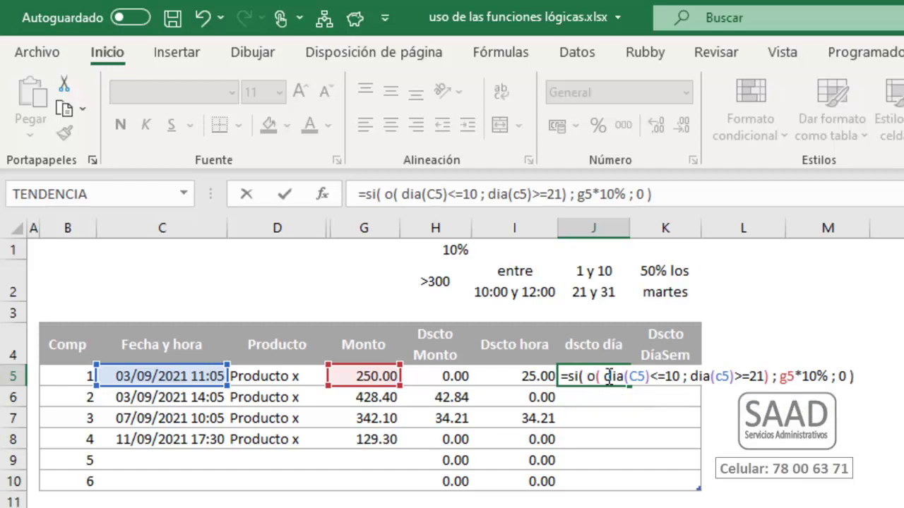
left_click_drag(605, 376, 672, 375)
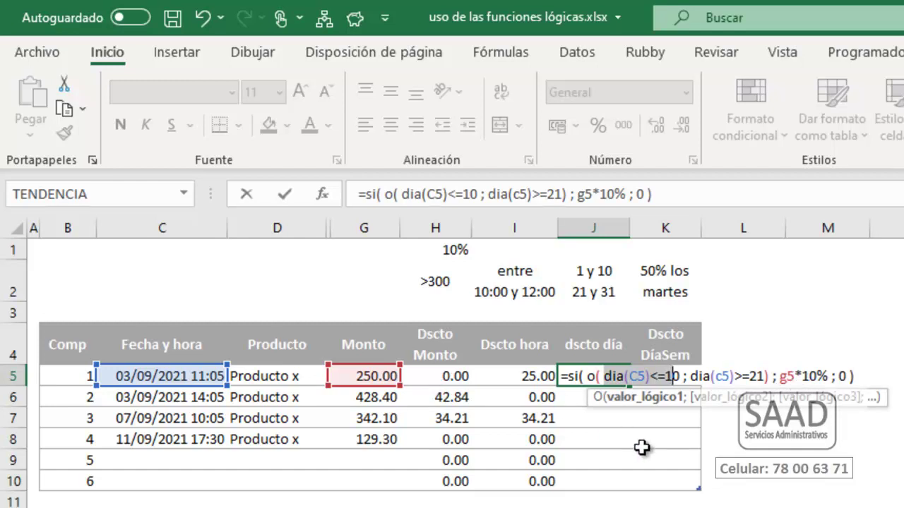
key("Return")
key("Up")
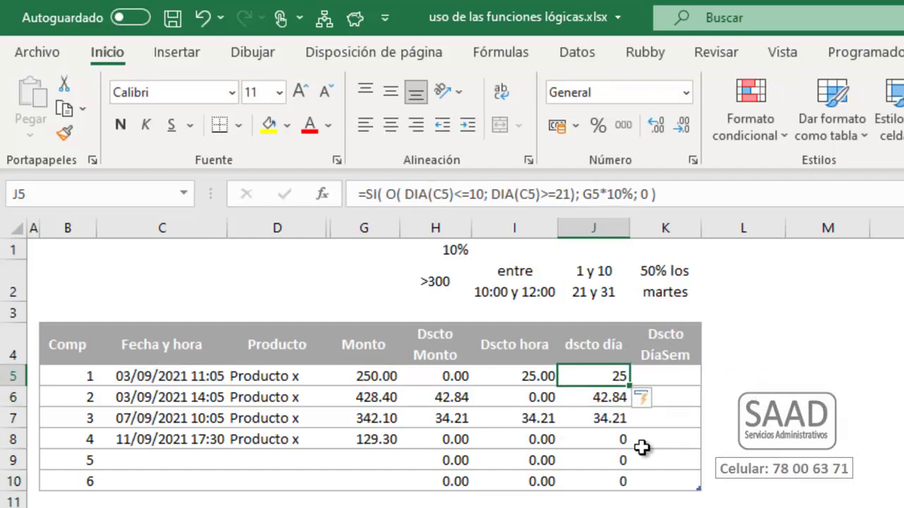
- Format the dscto día results in J5:J10 as numbers with two decimals and check the formulas down to J8
key("ctrl+shift+Down")
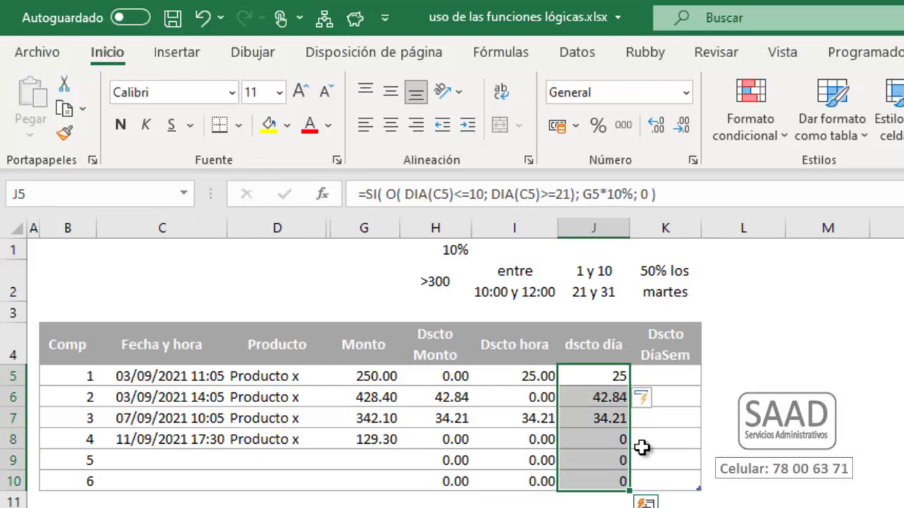
key("ctrl+shift+1")
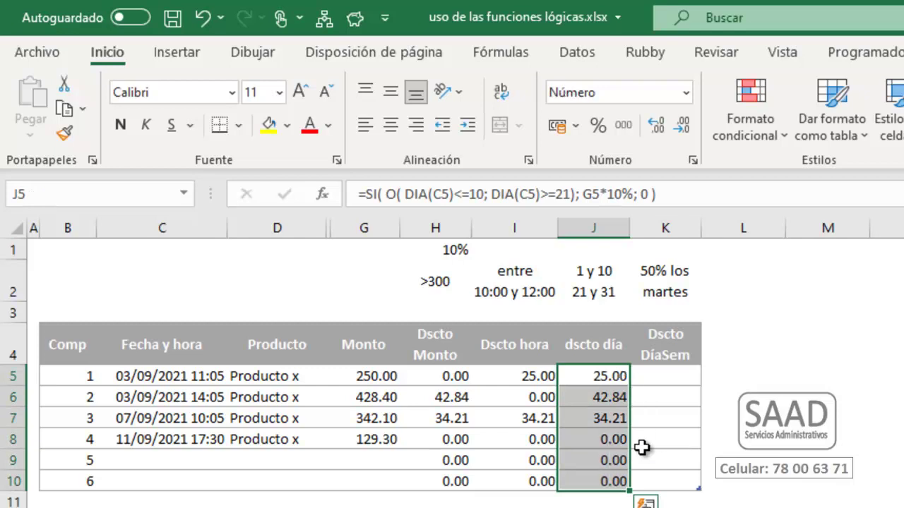
key("Up")
key("Down")
key("Down")
key("Down")
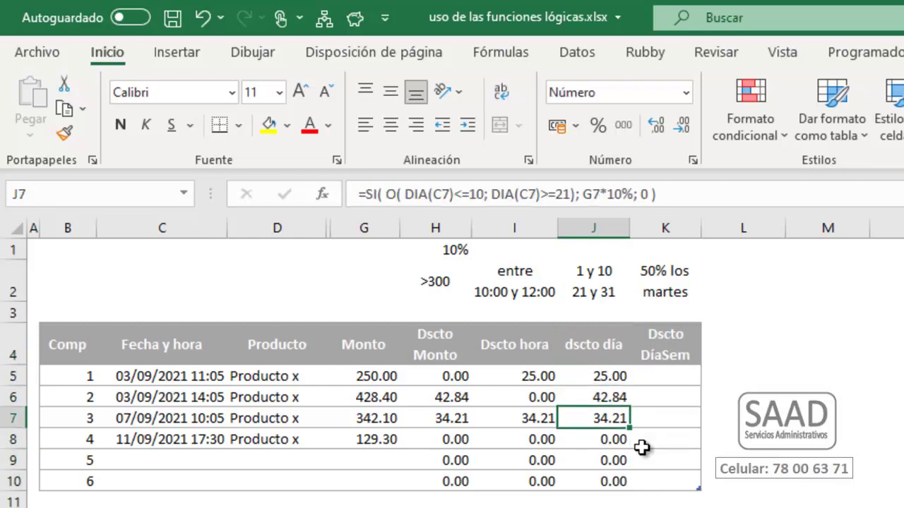
key("Down")
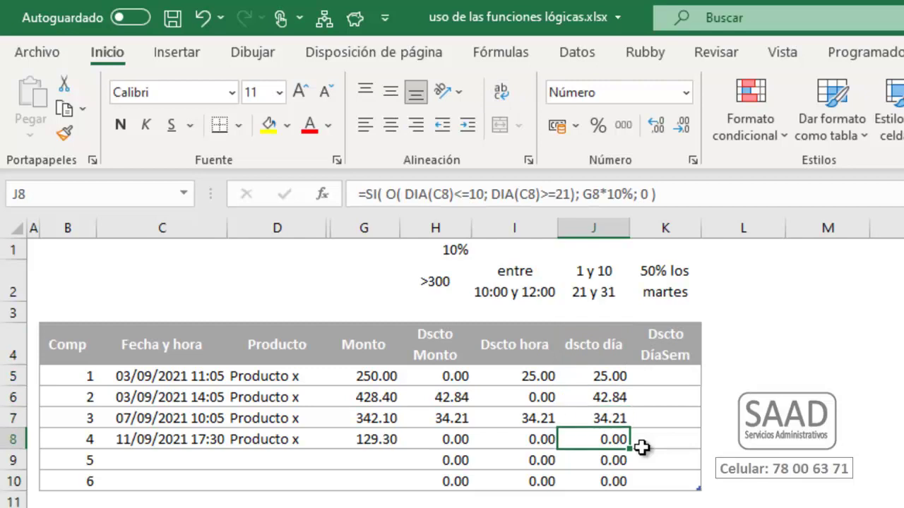
- Change the day of the date in C6 so that it reads 23/09/2021, keeping the time
key("Up")
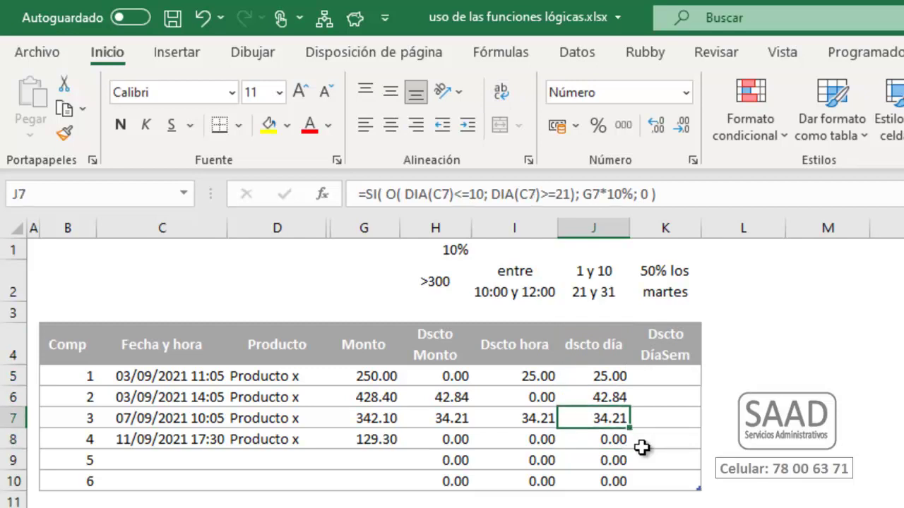
key("Left")
key("Left")
key("Left")
key("Left")
key("Left")
key("Up")
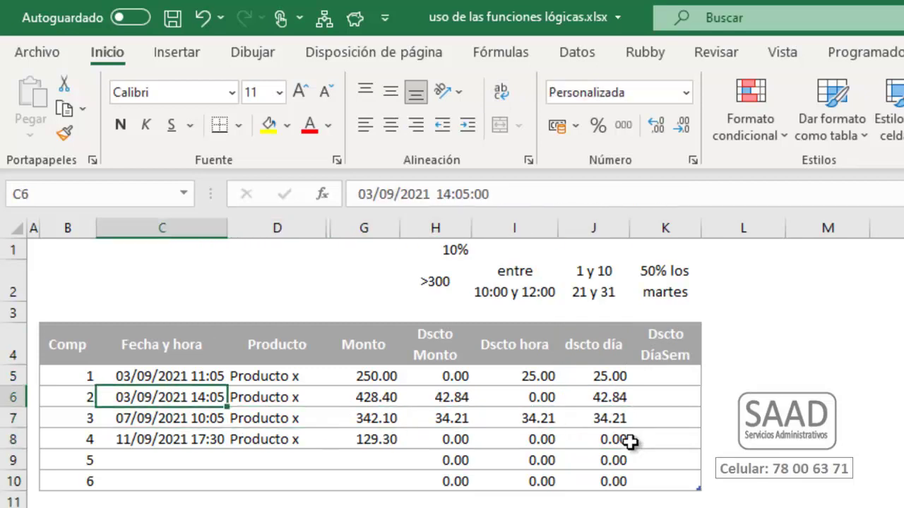
left_click(372, 194)
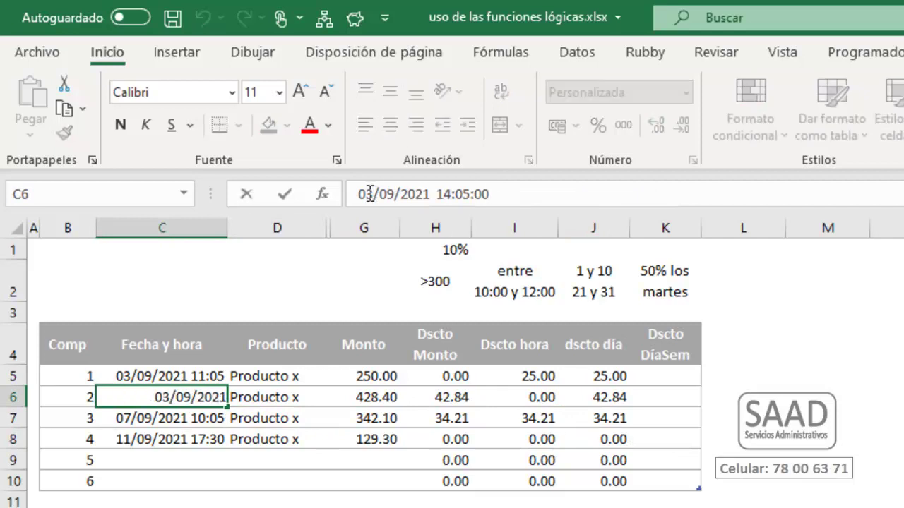
key("BackSpace")
type("2")
key("Return")
key("Up")
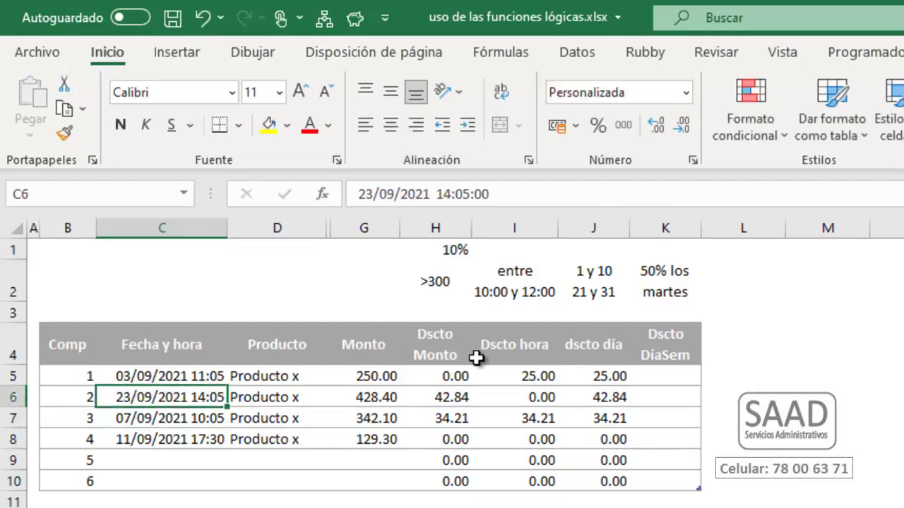
- Compare the date in C6 with the discounts calculated across row 6
key("Right")
key("Right")
key("Right")
key("Right")
key("Right")
key("Left")
key("Left")
key("Left")
key("Left")
key("Left")
key("Left")
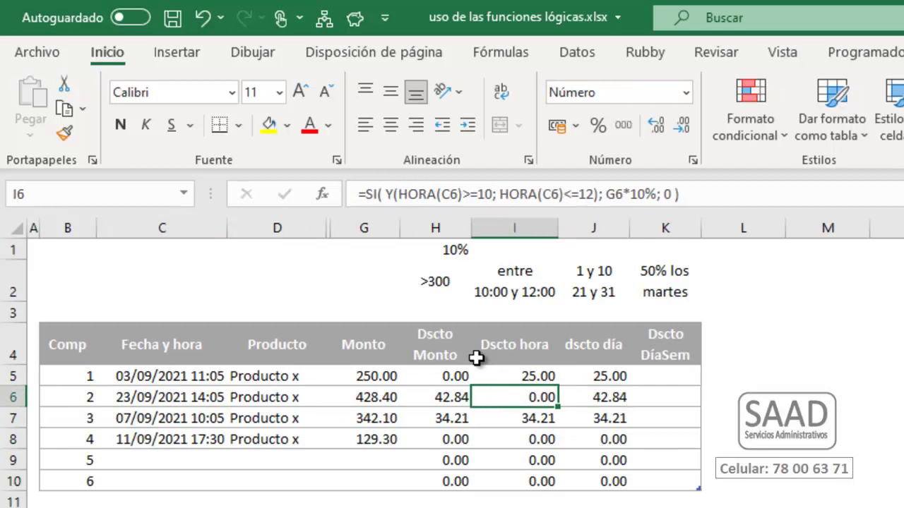
key("Right")
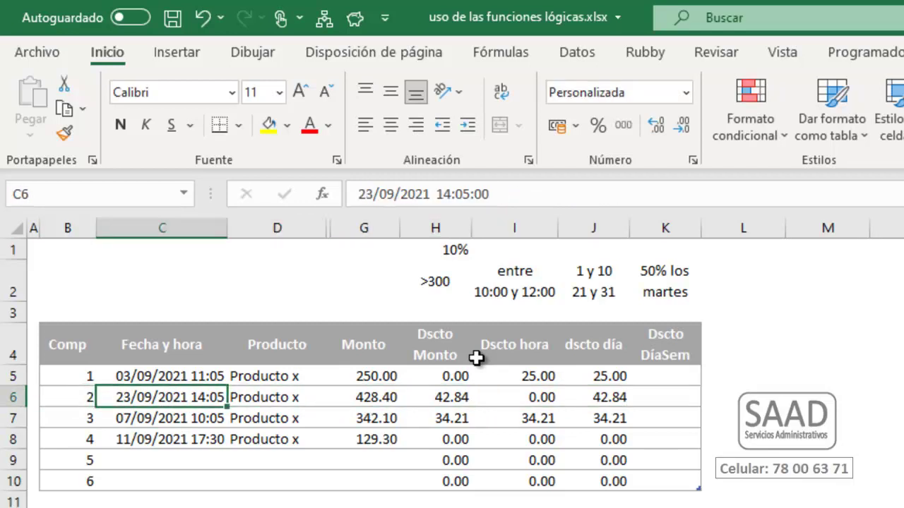
- Set the date in C6 to 13/09/2021, keeping the time, and check the day discount in J6
left_click(368, 202)
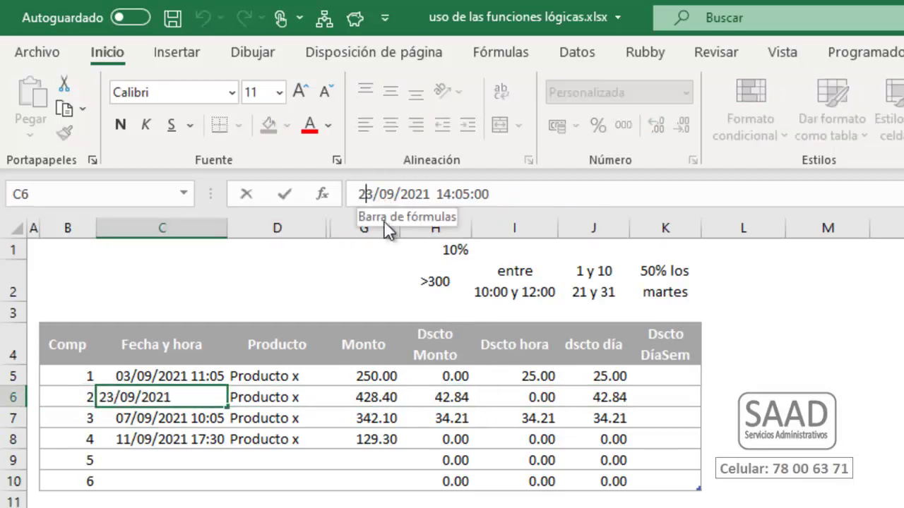
key("BackSpace")
type("1")
key("Return")
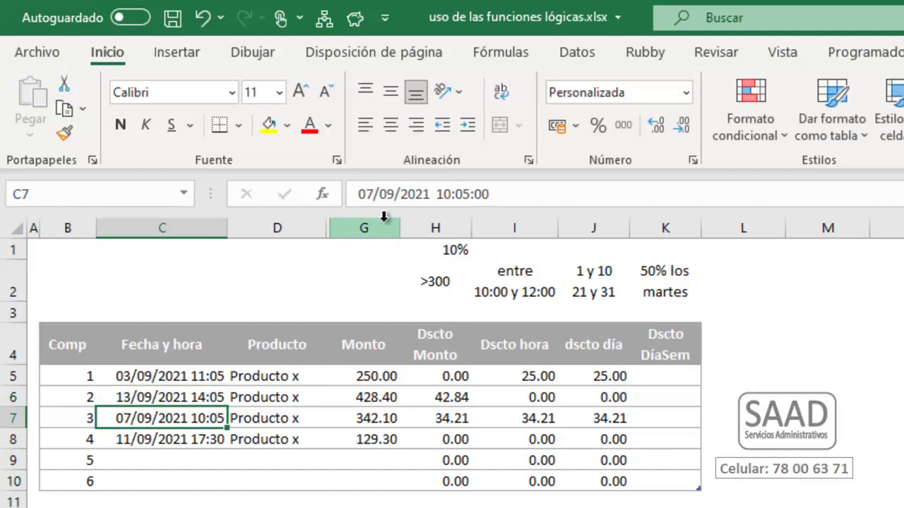
key("Up")
key("ctrl+Right")
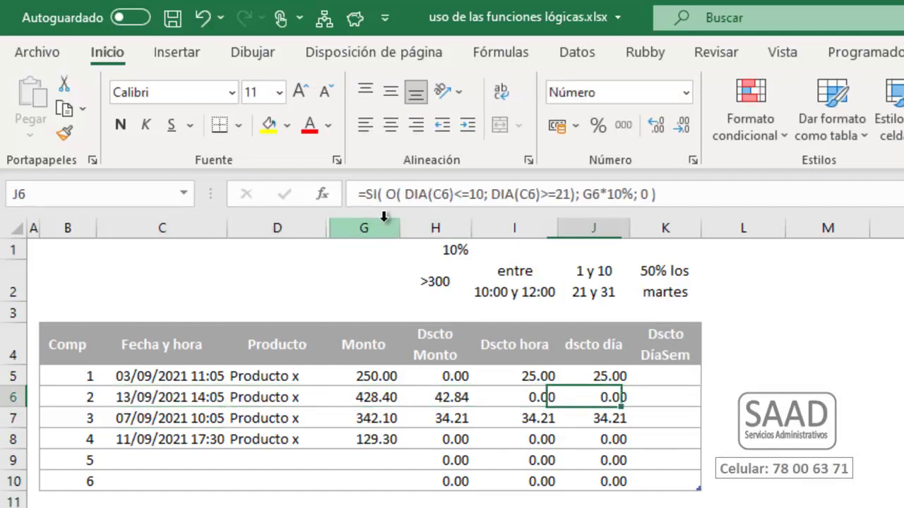
- Check the date in C5 and start a DIASEM formula in K5 of the Dscto DíaSem column
key("Up")
key("Right")
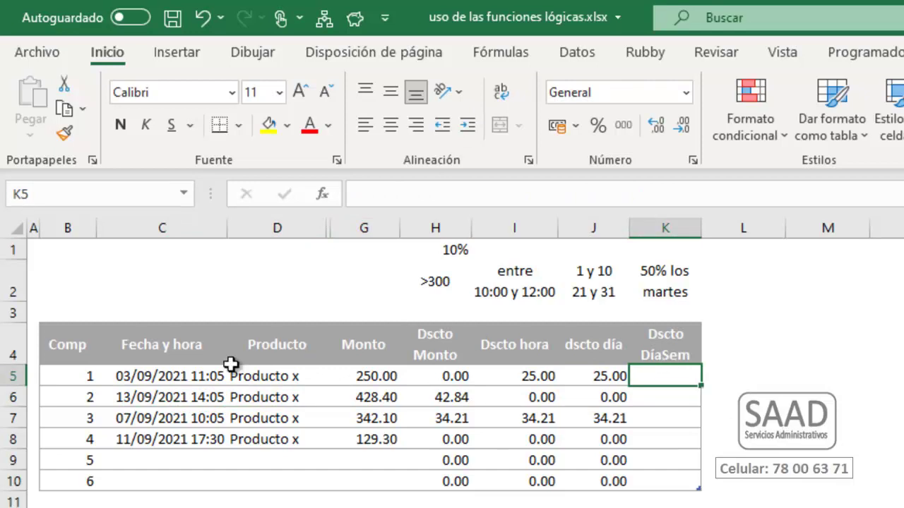
left_click(157, 376)
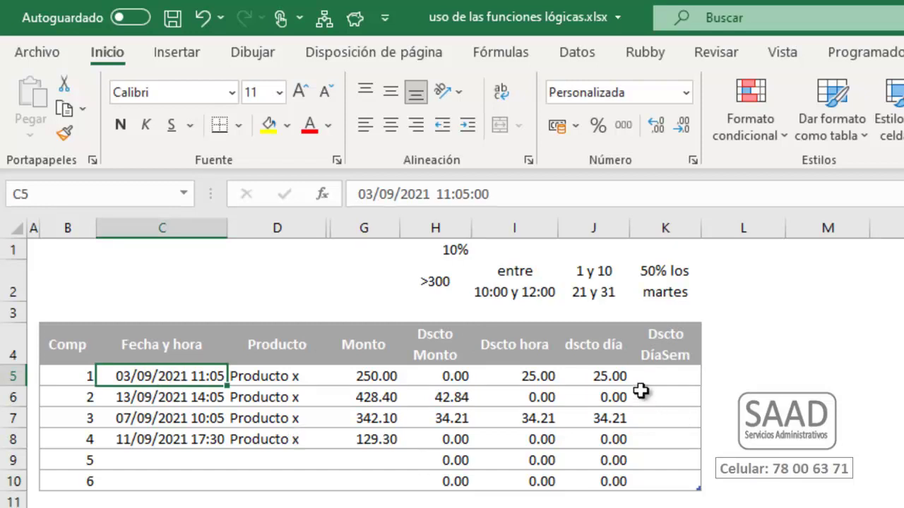
left_click(666, 375)
type("=")
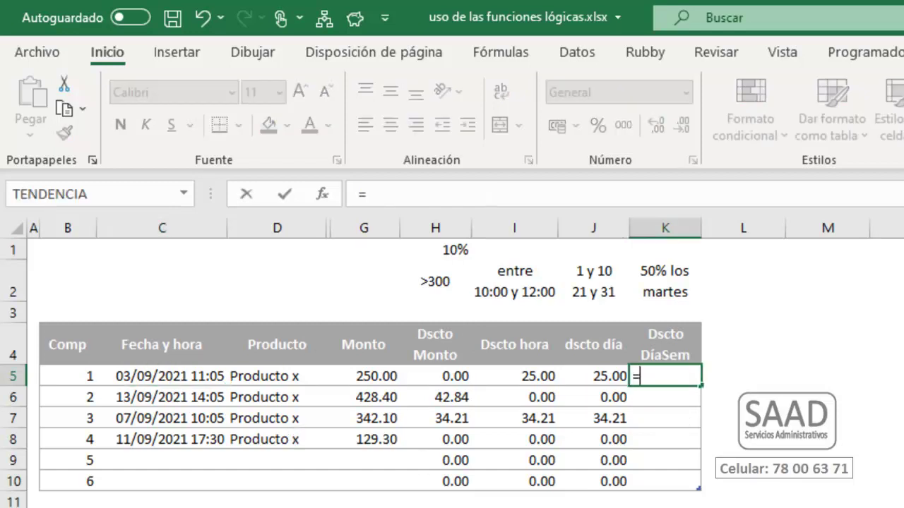
type("dias")
key("Tab")
key("BackSpace")
type("e")
key("Tab")
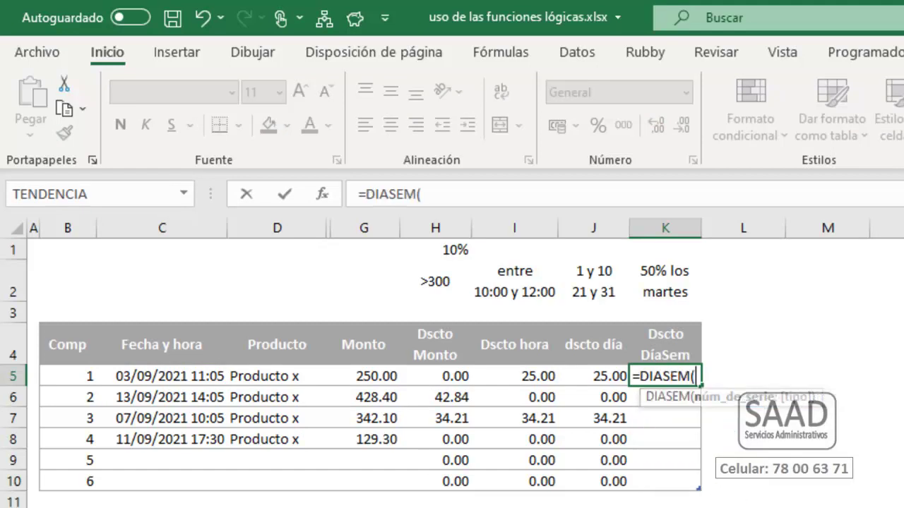
- Give DIASEM the arguments C5 and type 2, numbering days from 1 (lunes) to 7, and close the function
type("C5;")
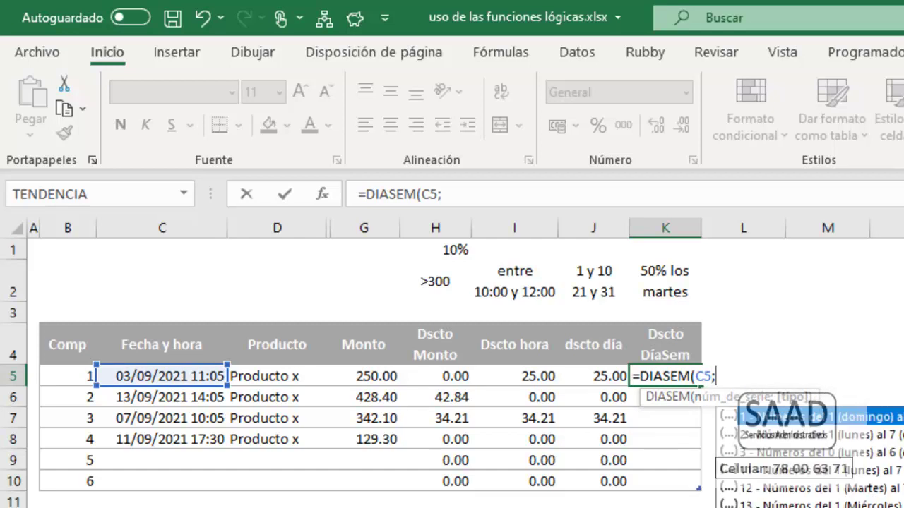
left_click(777, 435)
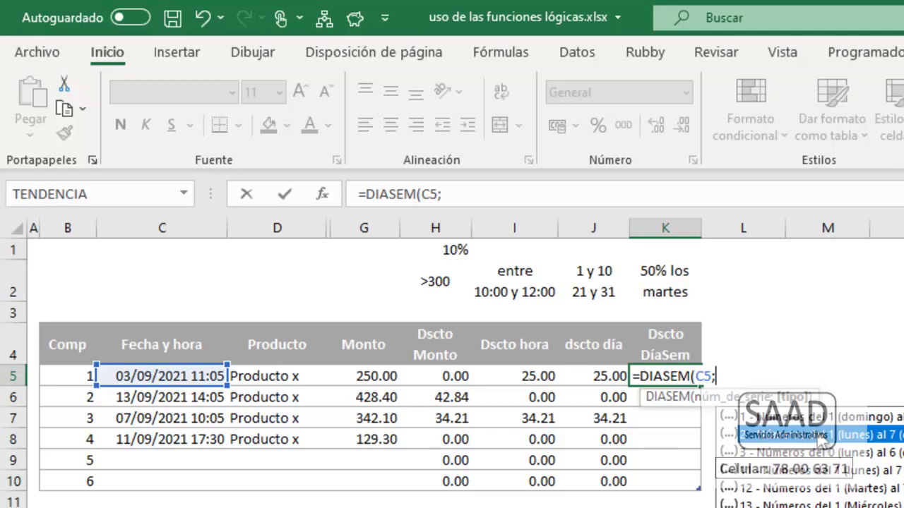
double_click(819, 436)
type(")")
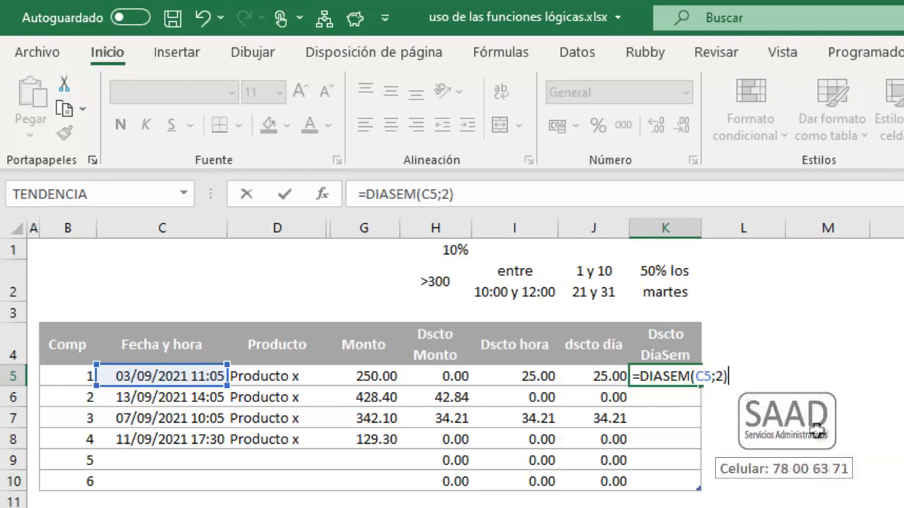
- Enter the DIASEM formula down the Dscto DíaSem column and compare its weekday numbers with the martes condition in K2
key("Return")
key("Up")
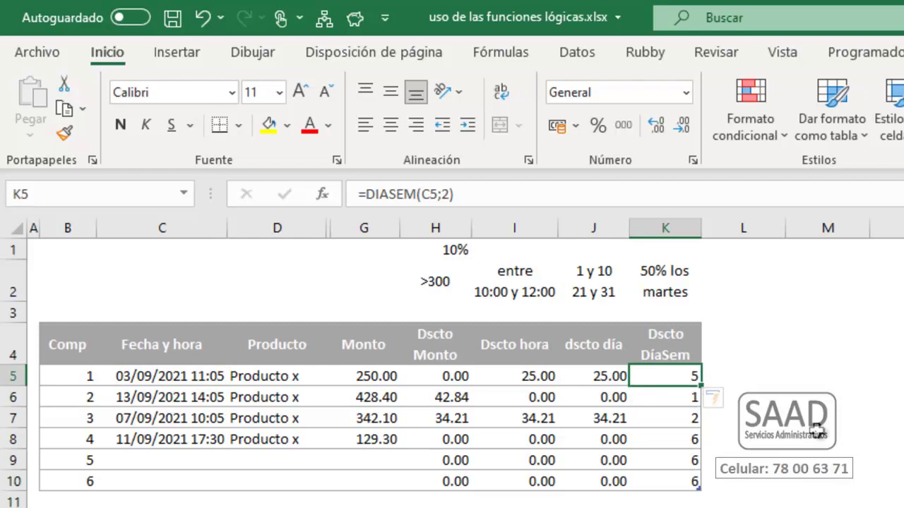
key("ctrl+shift+Down")
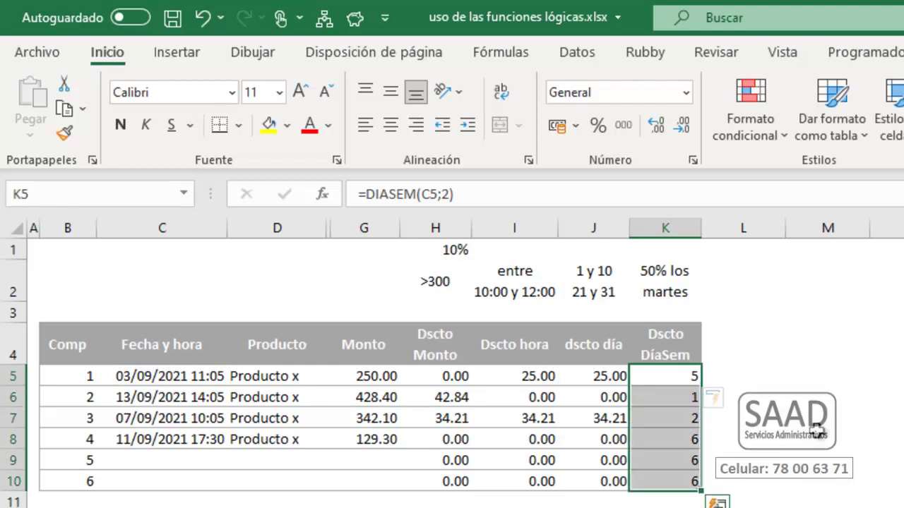
key("Down")
key("Down")
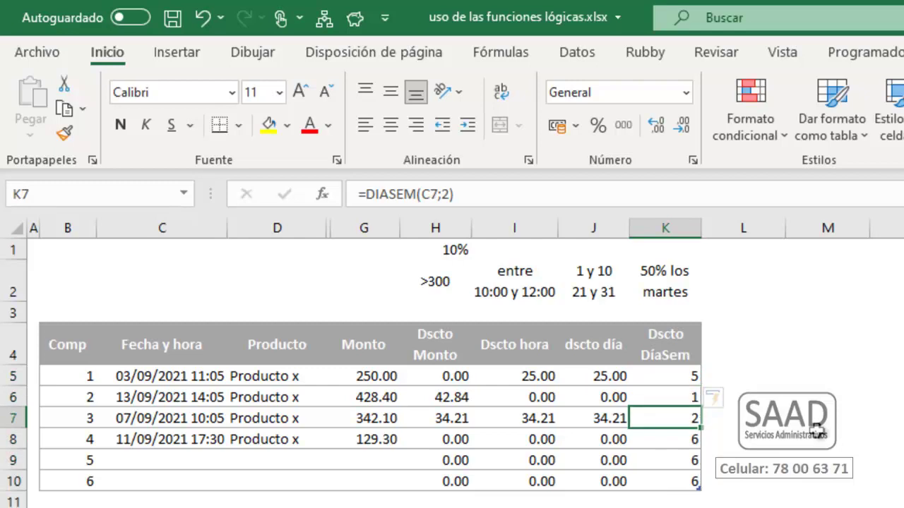
key("Up")
key("Up")
key("Up")
key("Up")
key("Up")
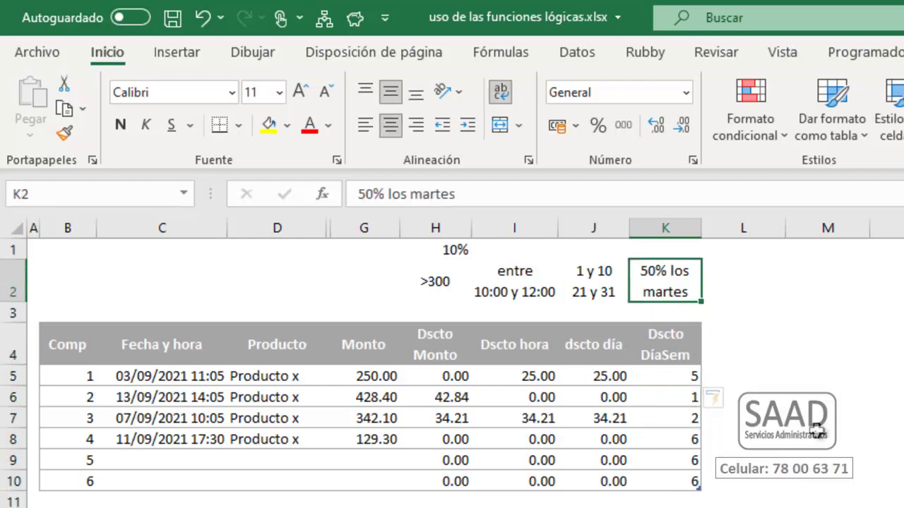
- Reopen the formula in K5 and insert an SI function before DIASEM, making DIASEM the start of the logical test
key("Down")
key("Down")
key("Down")
key("F2")
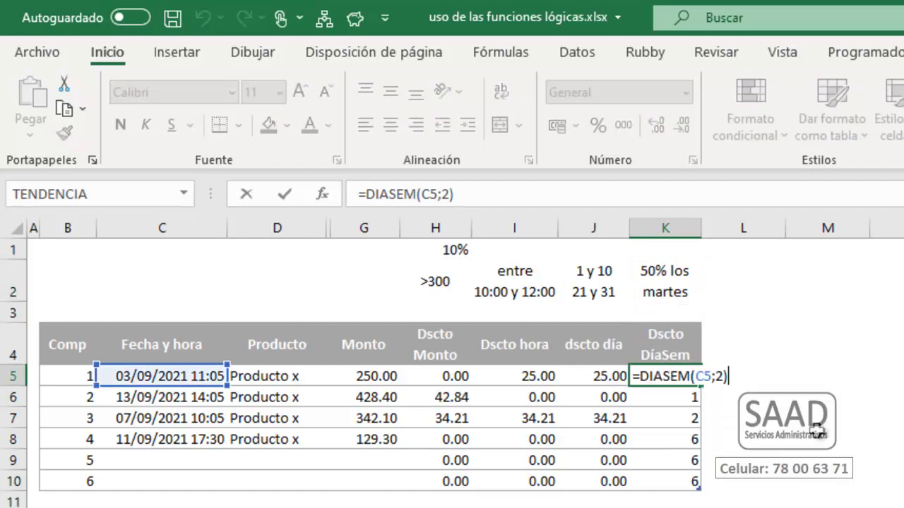
key("Left")
key("Left")
key("Left")
key("Left")
key("Left")
key("Left")
key("Left")
key("Left")
key("Left")
key("Left")
key("Left")
key("Left")
type("si")
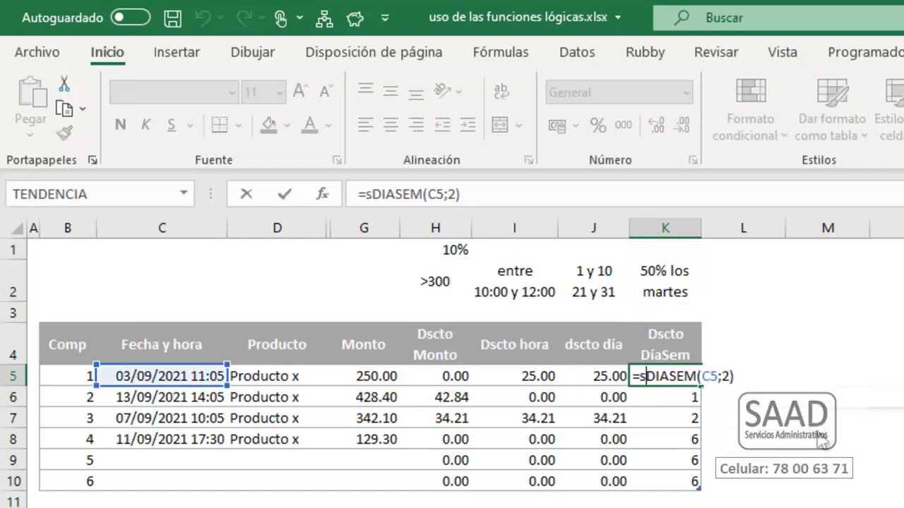
type("(")
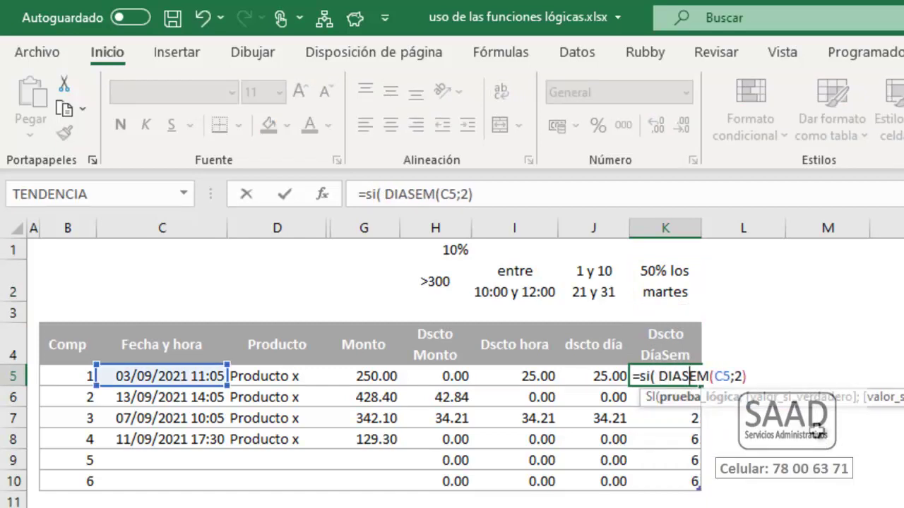
- Complete the SI formula in K5 with the test =2, G5*50% if true and 0 if false, and enter it
key("Right")
key("Right")
key("Right")
key("Right")
key("Right")
key("Right")
key("Right")
key("Right")
type("=2 ;")
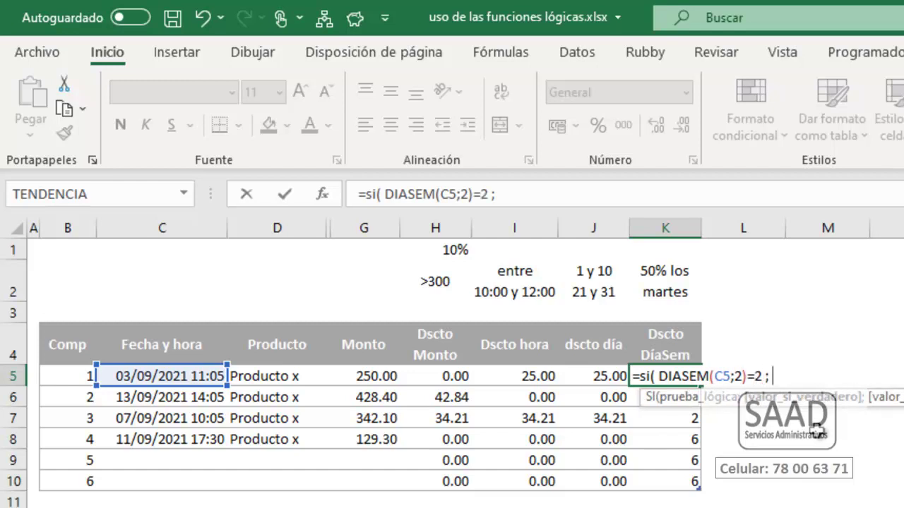
type(" g5*50%")
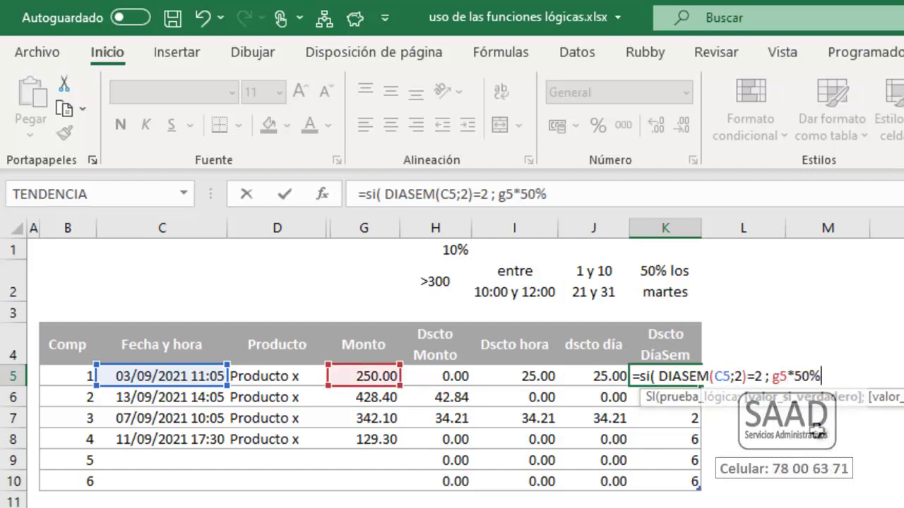
type(" ;")
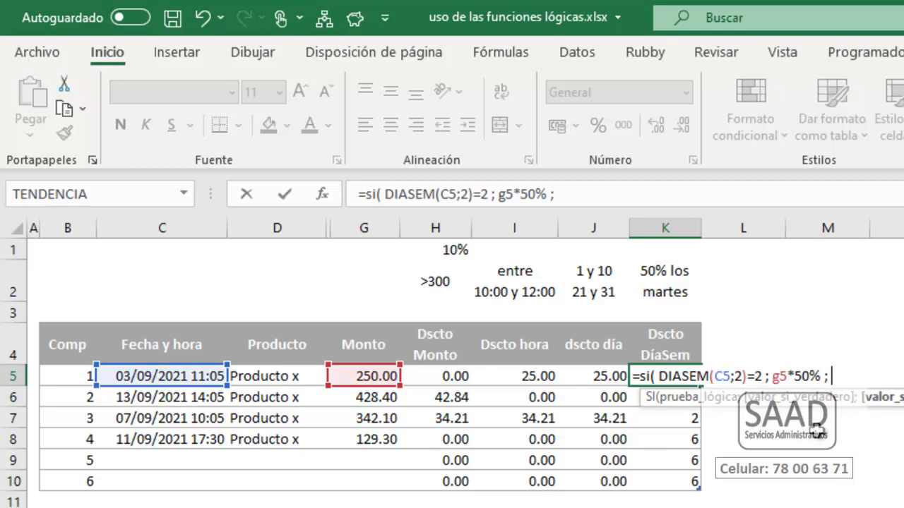
type(" 0)")
key("Return")
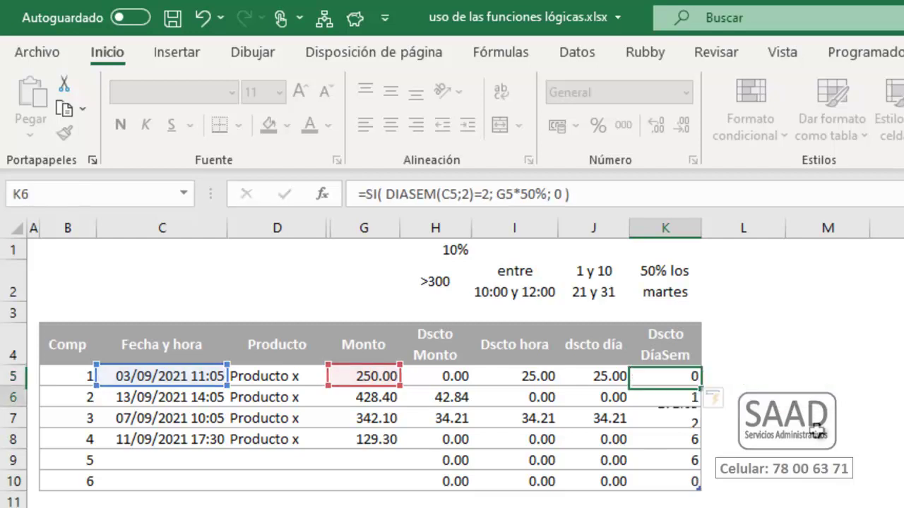
- Review the date in C7 against the amount, hour, day and weekday discounts calculated across row 7
key("Return")
key("Left")
key("Left")
key("Left")
key("Left")
key("Left")
key("Left")
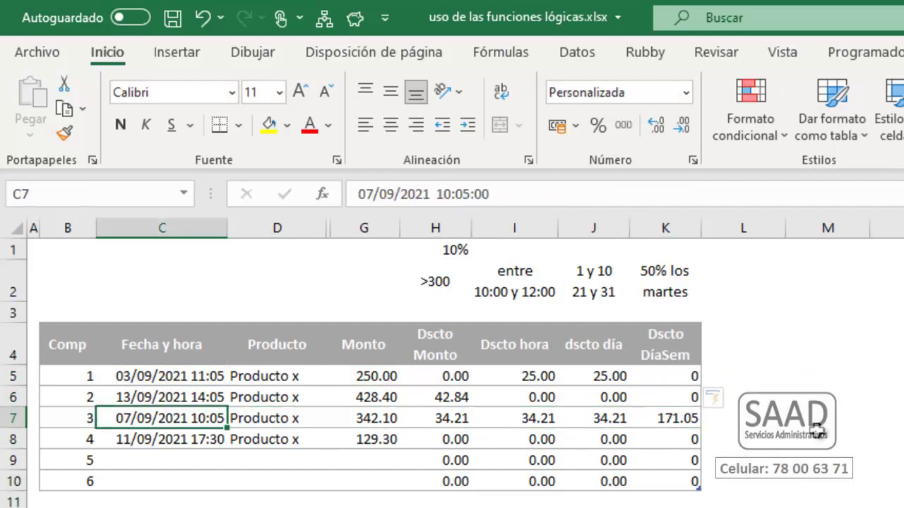
key("shift+Right")
key("shift+Right")
key("shift+Right")
key("shift+Right")
key("shift+Right")
key("shift+Right")
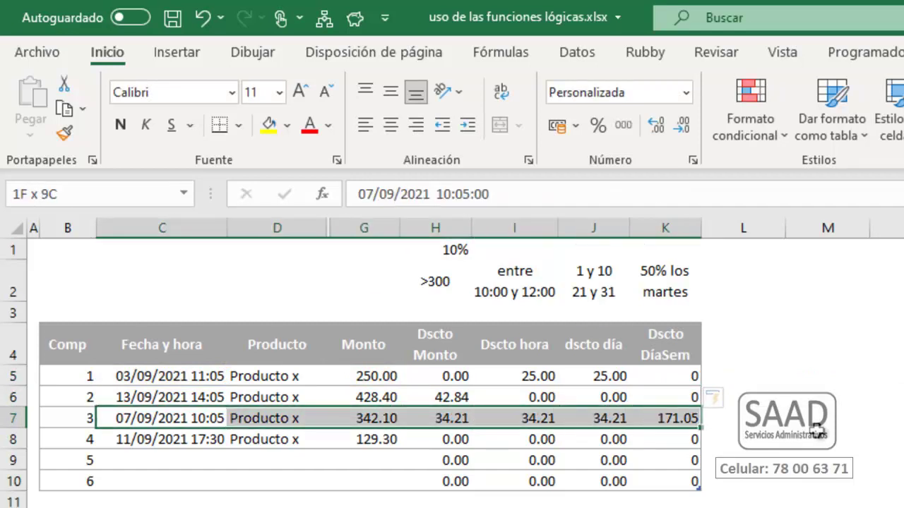
key("Right")
key("Right")
key("Right")
key("Right")
key("Right")
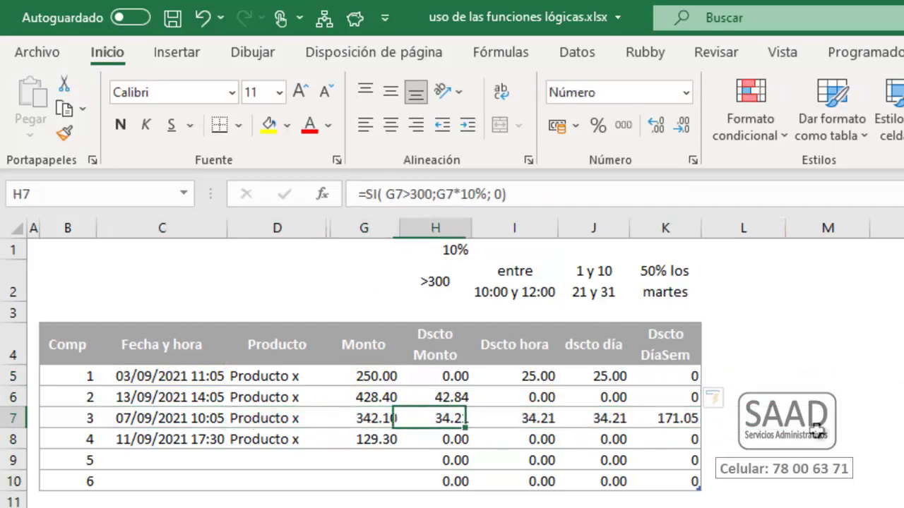
key("Right")
key("Up")
key("Up")
key("Up")
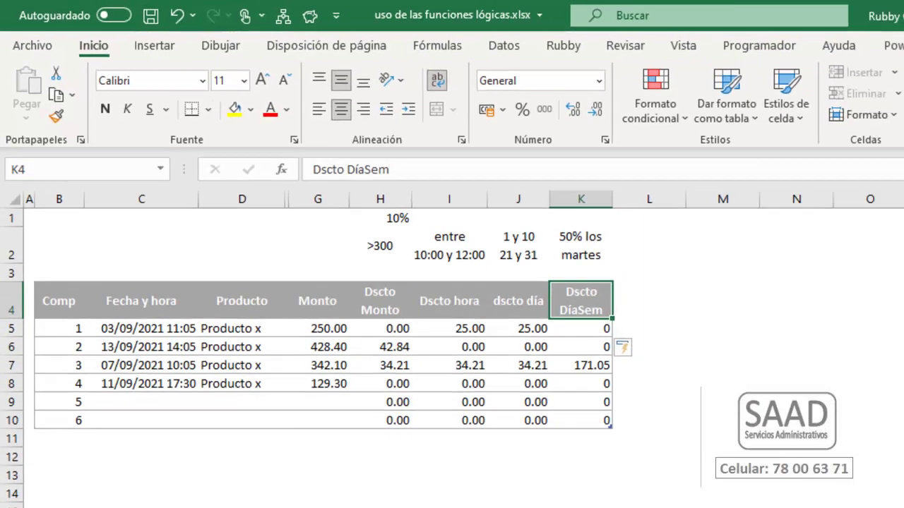
- Look through the vencimientos, Bonos and promociones sheets and open the sintaxis sheet
left_click(145, 481)
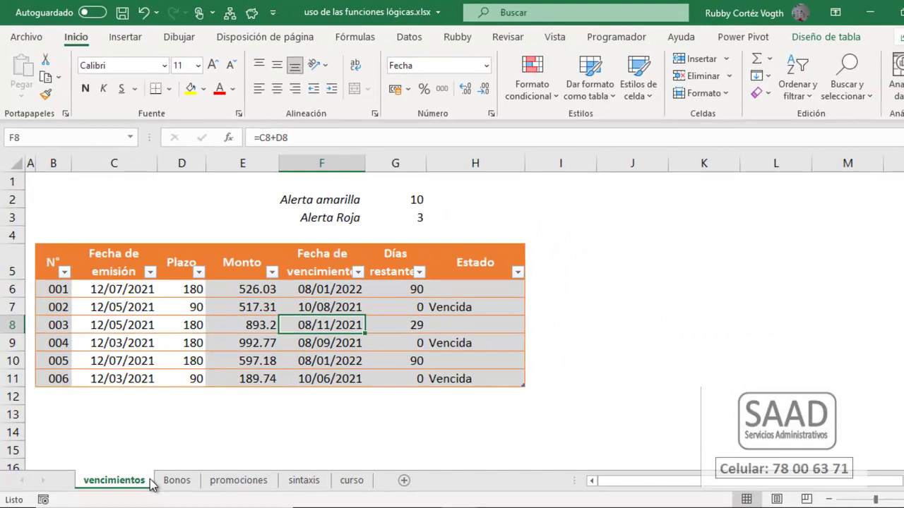
left_click(176, 483)
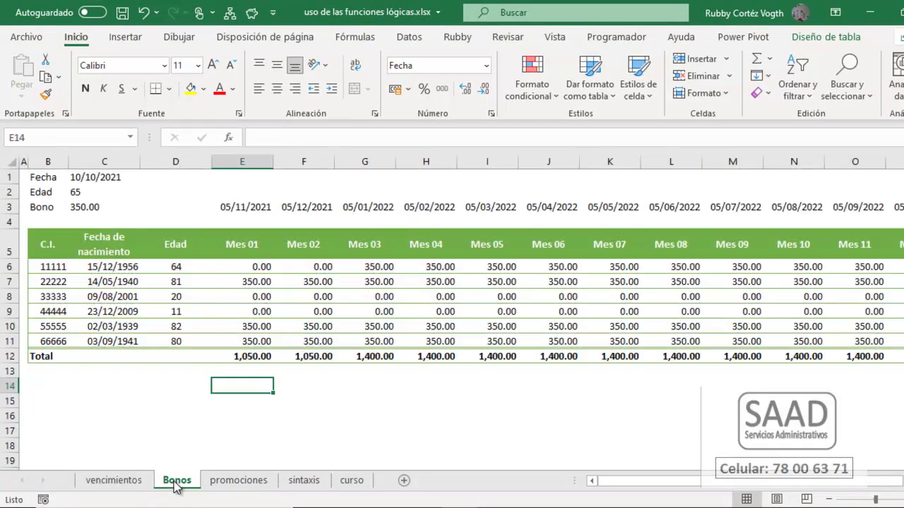
left_click(242, 483)
left_click(304, 482)
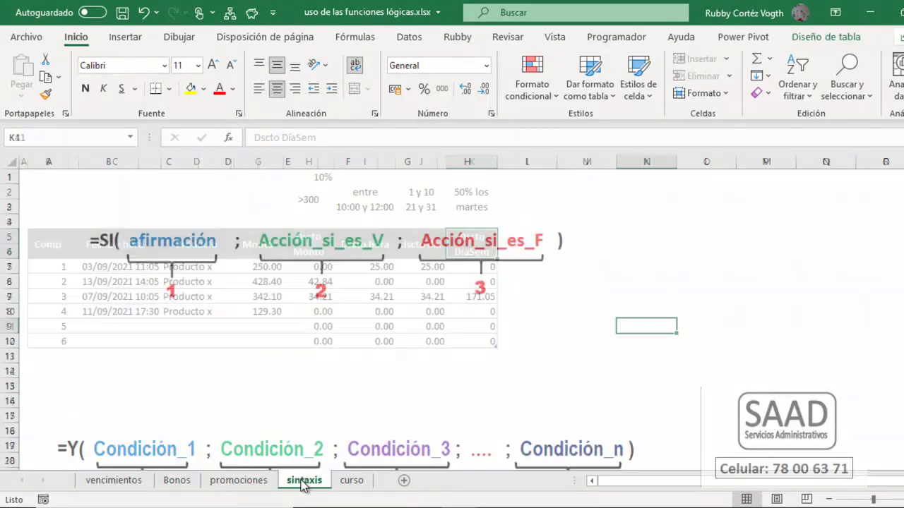
- Move the picture with the Y and O syntax up directly beneath the SI syntax diagram and deselect it
left_click(291, 426)
left_click_drag(291, 426, 284, 320)
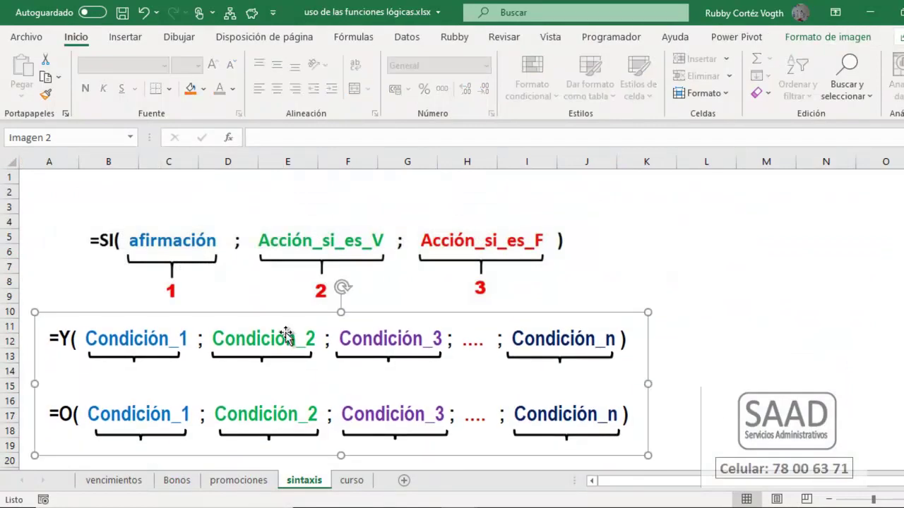
left_click(161, 214)
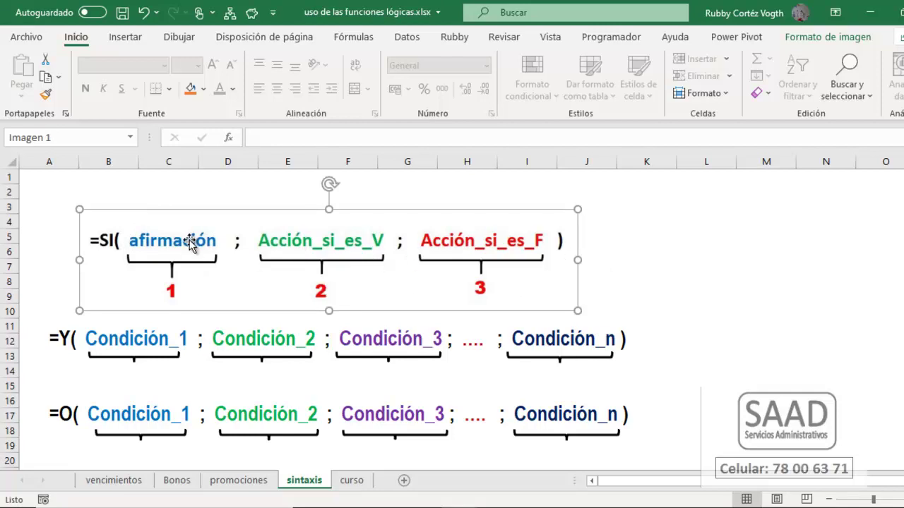
left_click(57, 370)
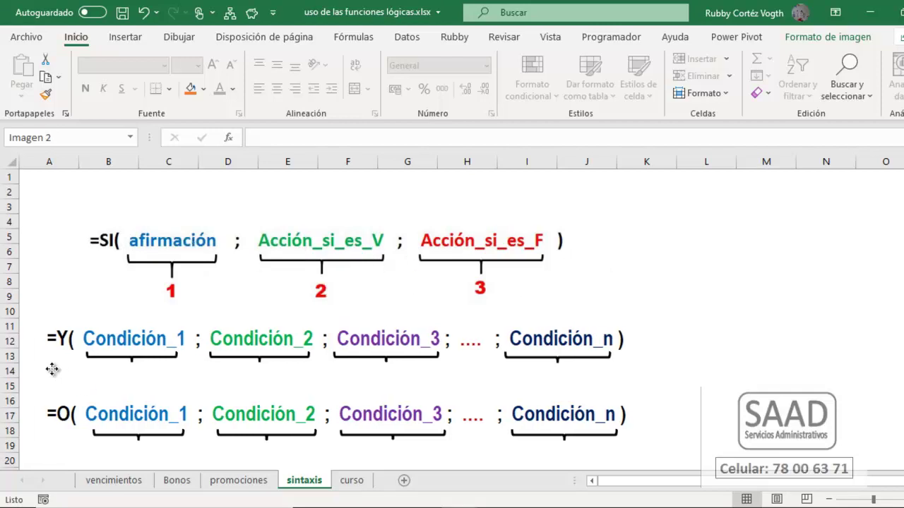
left_click(669, 338)
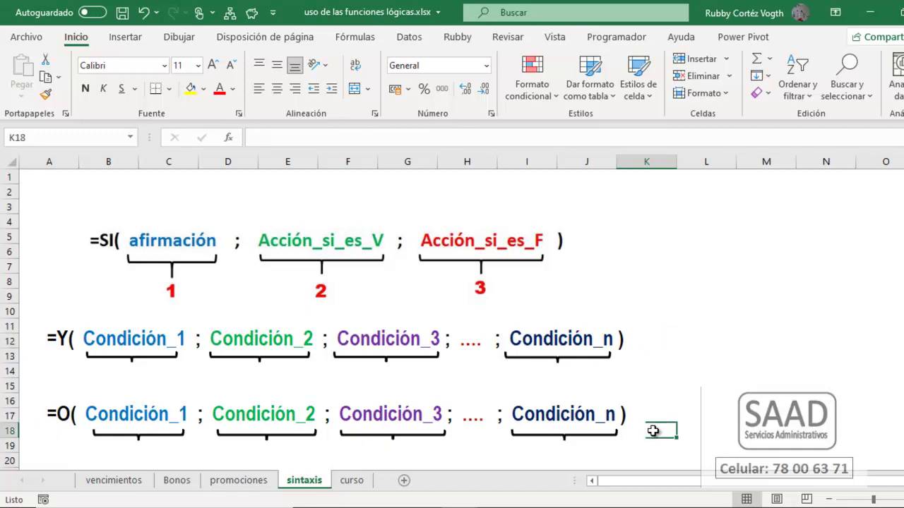
left_click(635, 344)
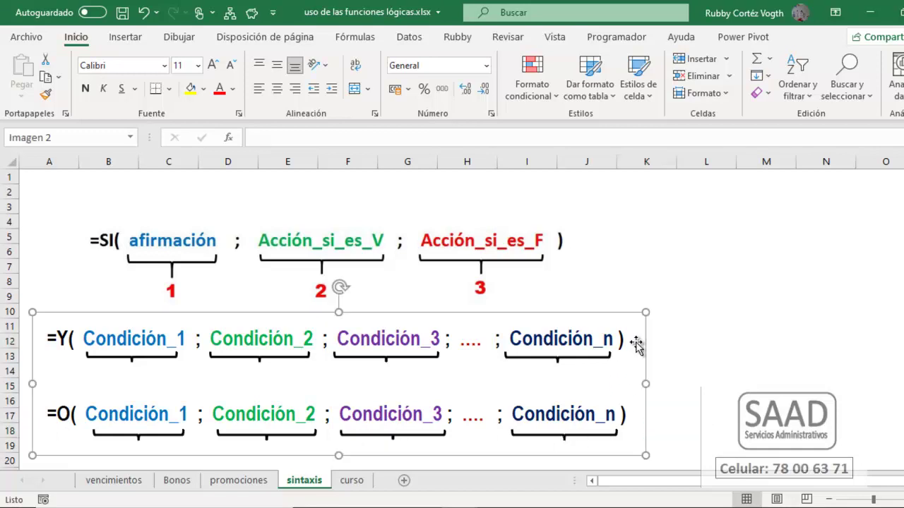
left_click(679, 343)
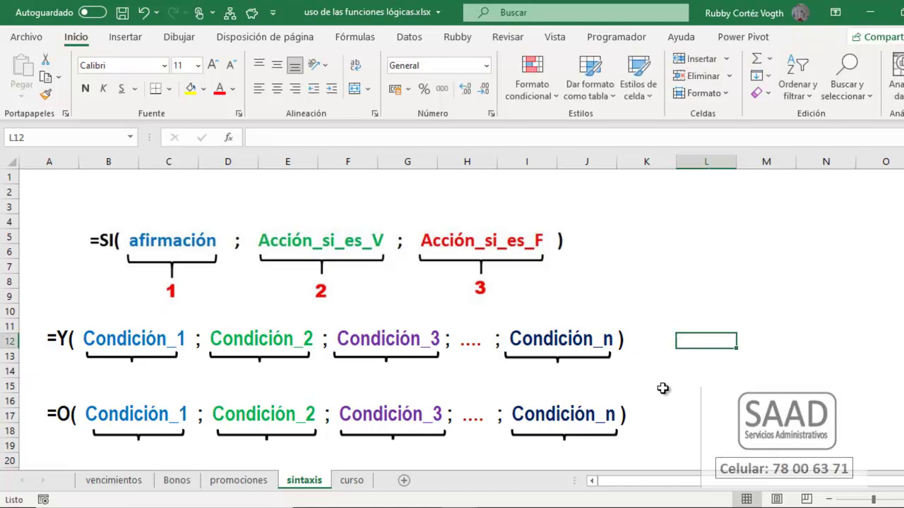